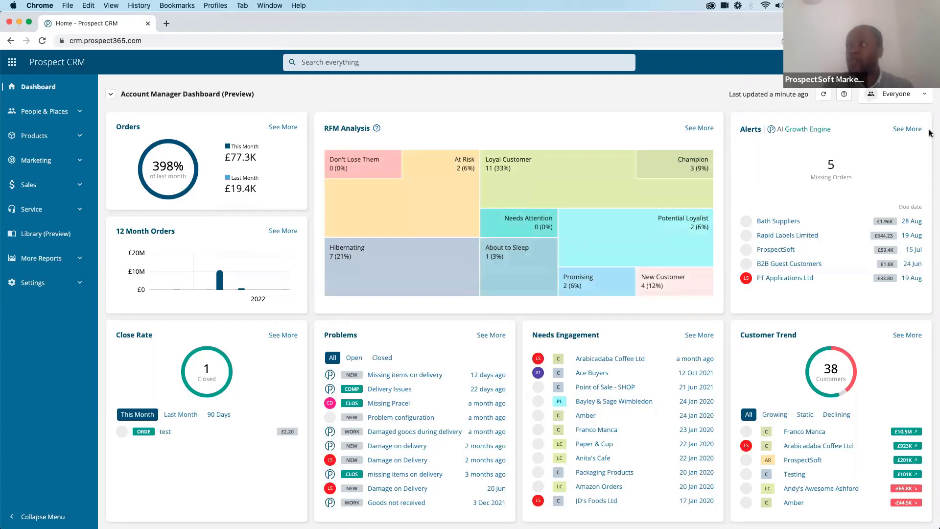
Open the full list of missing-order alerts and compare customers' days since last order with their average days between orders.
{"action": "left_click", "coordinate": [907, 130]}
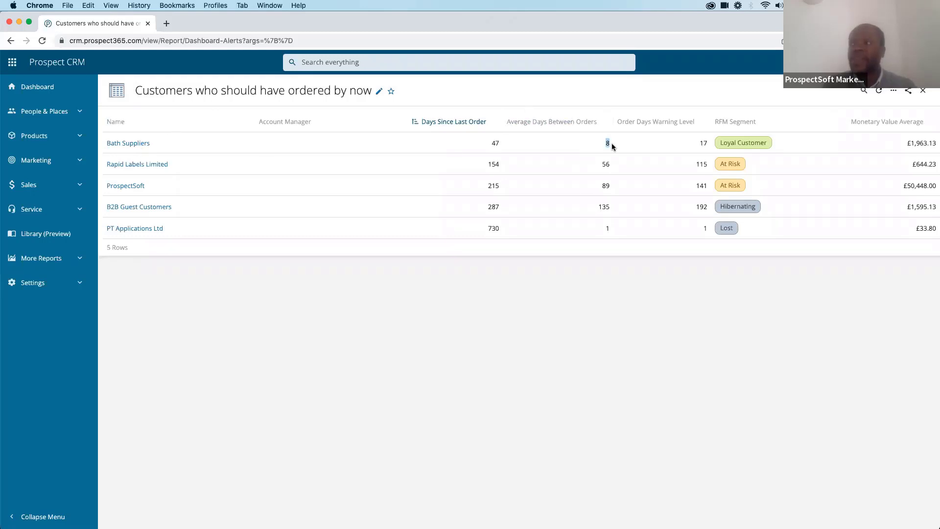
{"action": "double_click", "coordinate": [495, 143]}
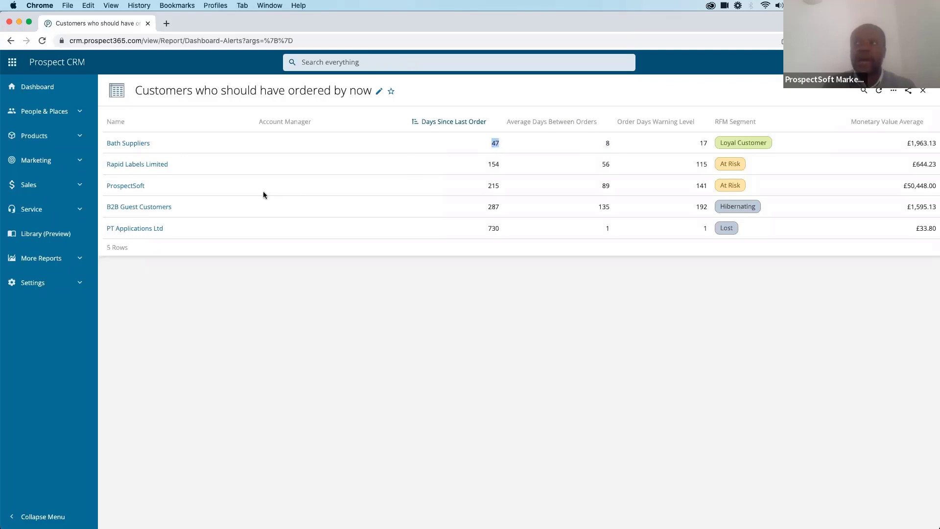
{"action": "double_click", "coordinate": [605, 164]}
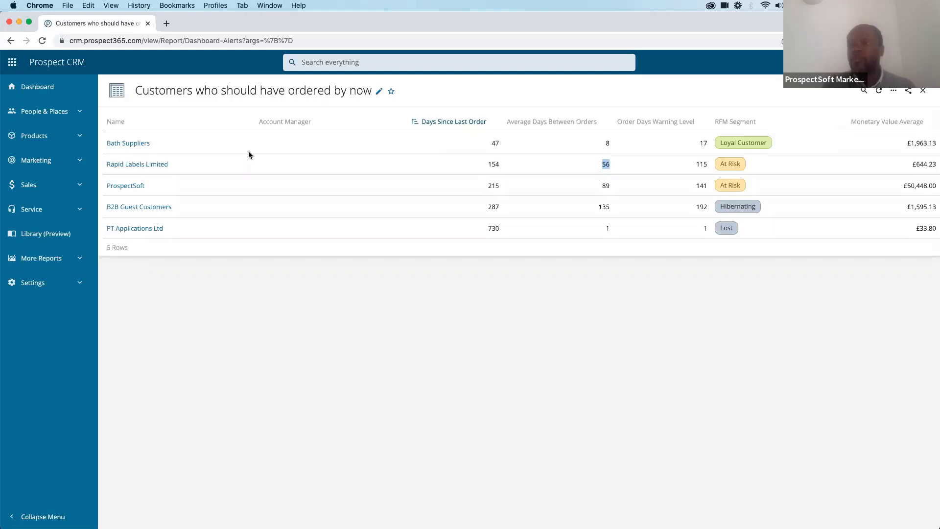
Open the Top Products report from the product reports to review the best-selling items.
{"action": "left_click", "coordinate": [45, 142]}
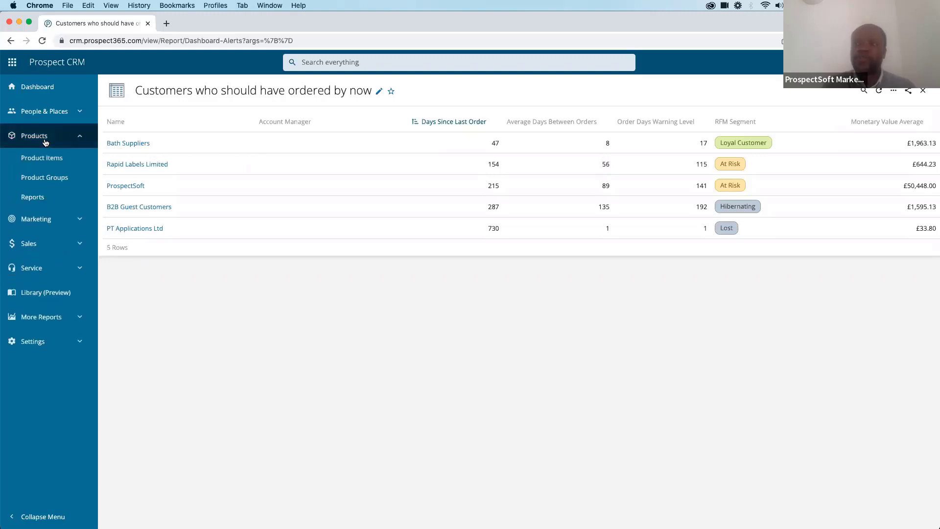
{"action": "left_click", "coordinate": [38, 199]}
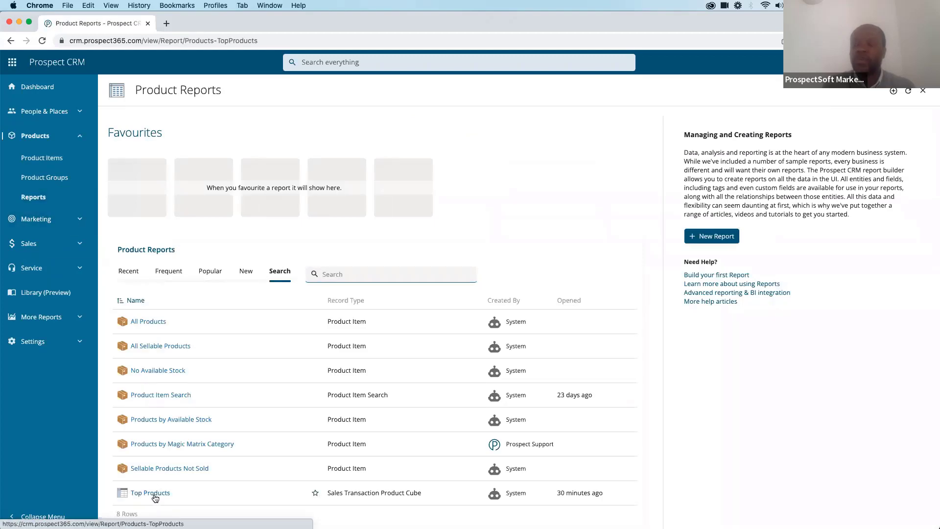
{"action": "left_click", "coordinate": [155, 497]}
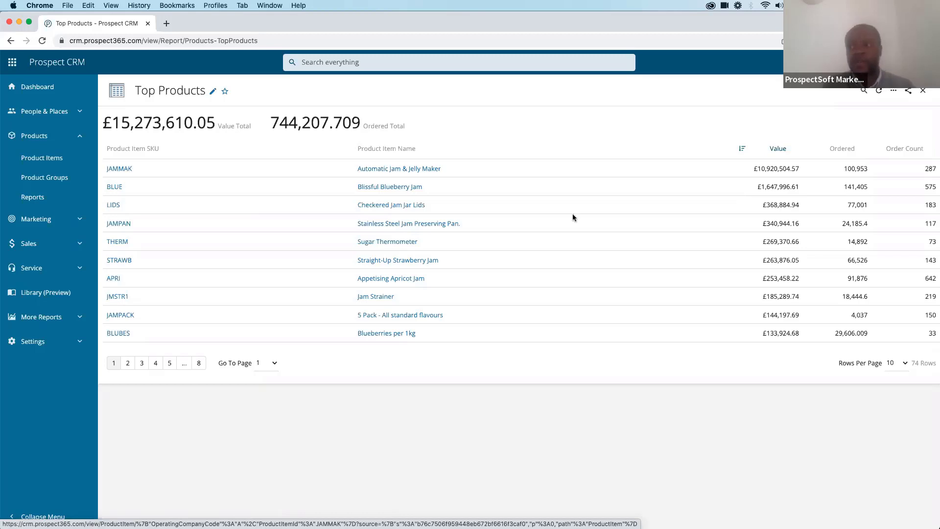
Find the "Customers who bought X but not Y" report on the second page of all reports and open it.
{"action": "left_click", "coordinate": [58, 316]}
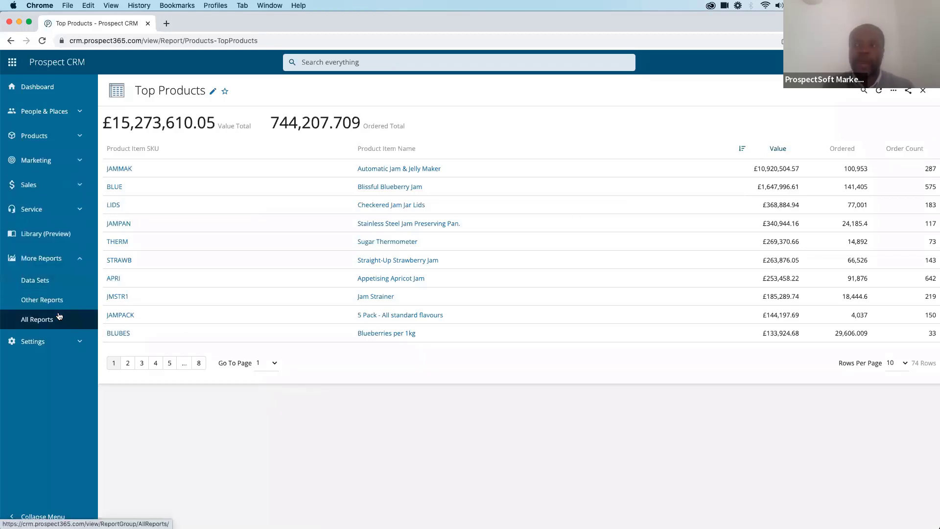
{"action": "left_click", "coordinate": [39, 322]}
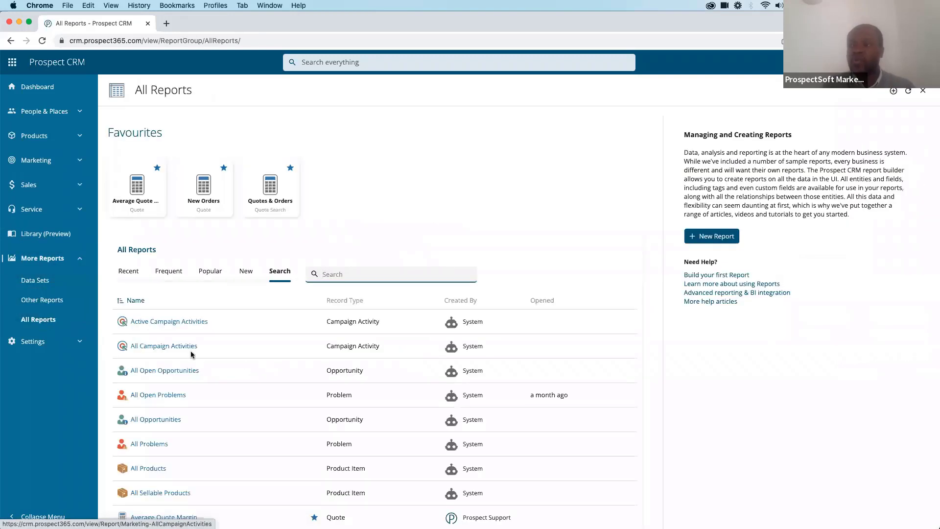
{"action": "scroll", "coordinate": [189, 352], "scroll_direction": "down", "scroll_amount": 3}
{"action": "left_click", "coordinate": [140, 479]}
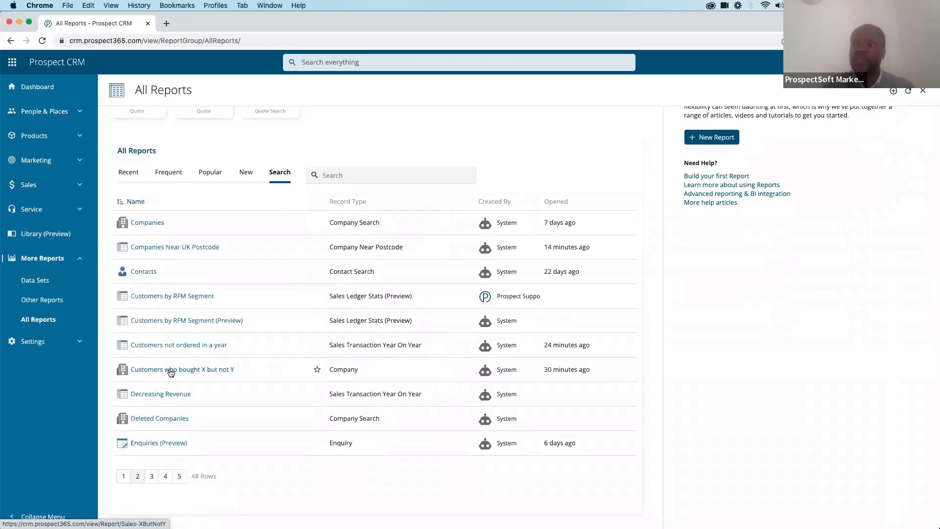
{"action": "left_click", "coordinate": [171, 370]}
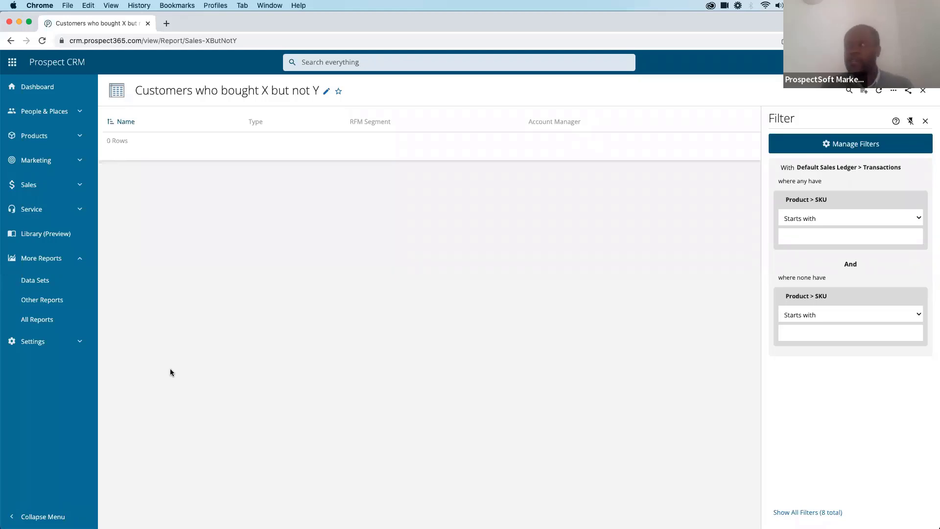
Filter for customers with any transaction whose product SKU starts with "jammak" and none whose SKU starts with "blue".
{"action": "left_click", "coordinate": [788, 237]}
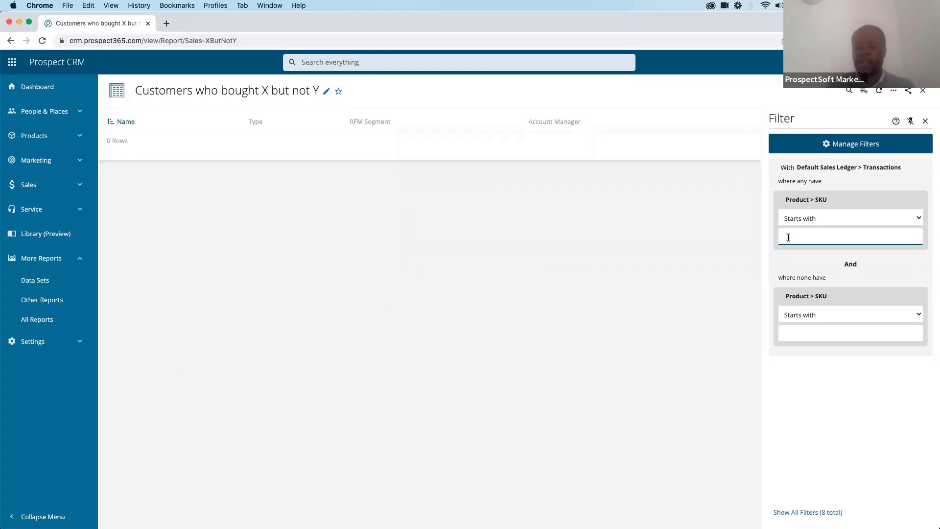
{"action": "type", "text": "jamm"}
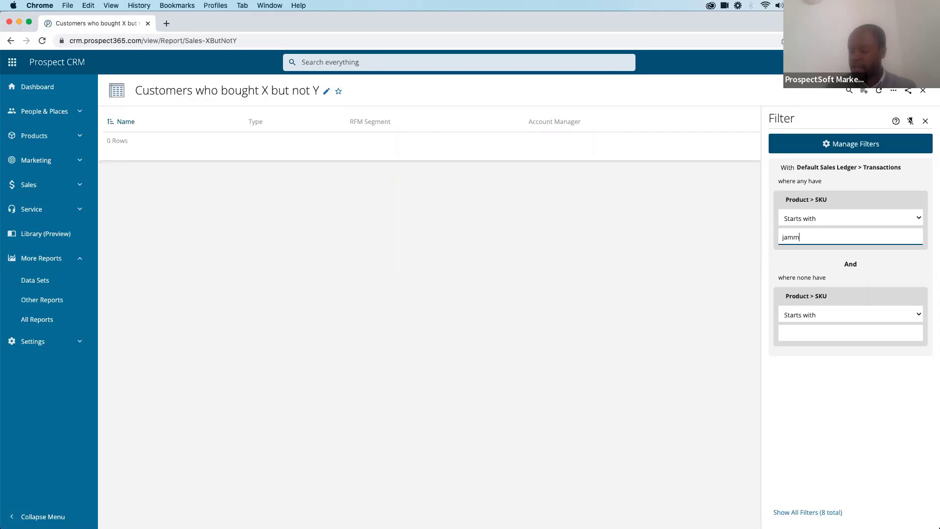
{"action": "type", "text": "ak"}
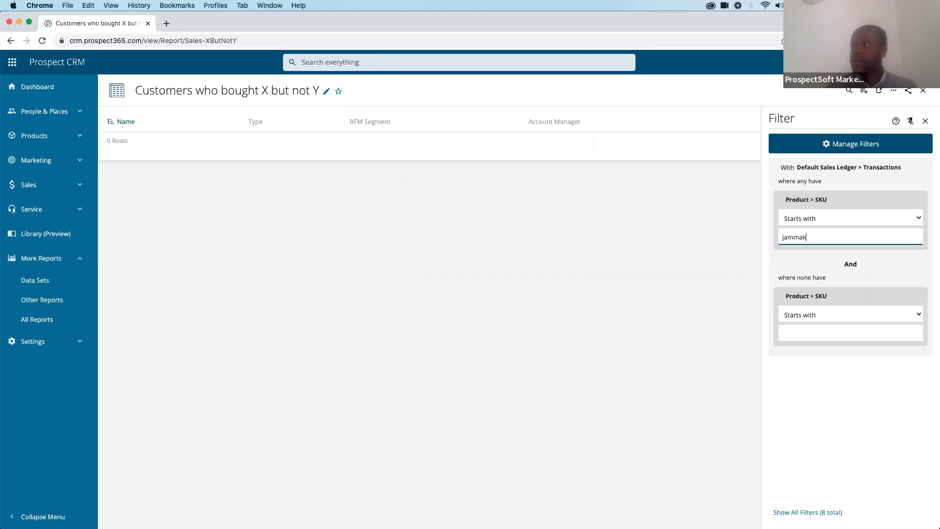
{"action": "left_click", "coordinate": [813, 332]}
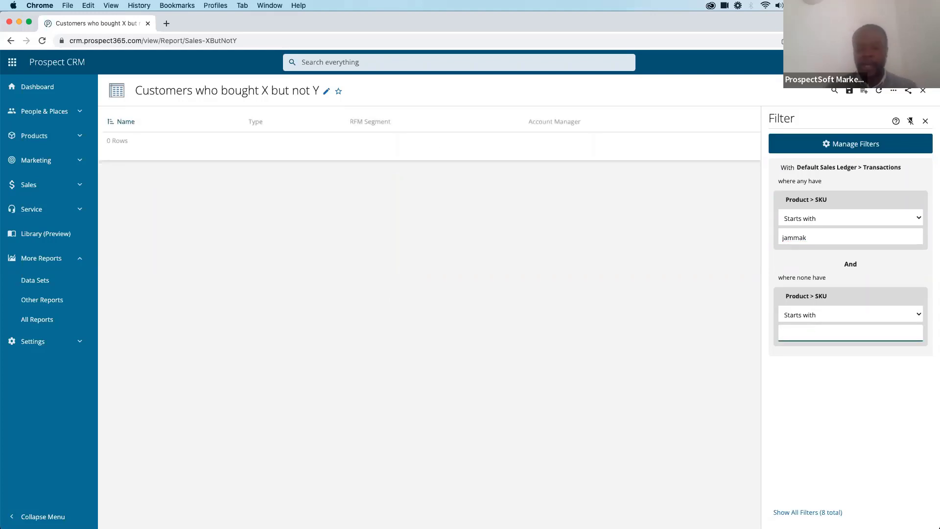
{"action": "type", "text": "blue"}
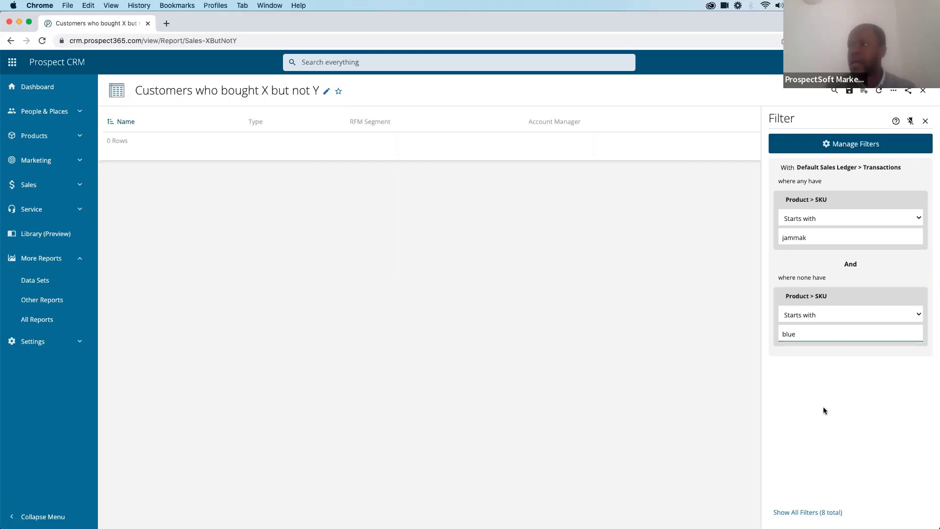
{"action": "left_click", "coordinate": [824, 410]}
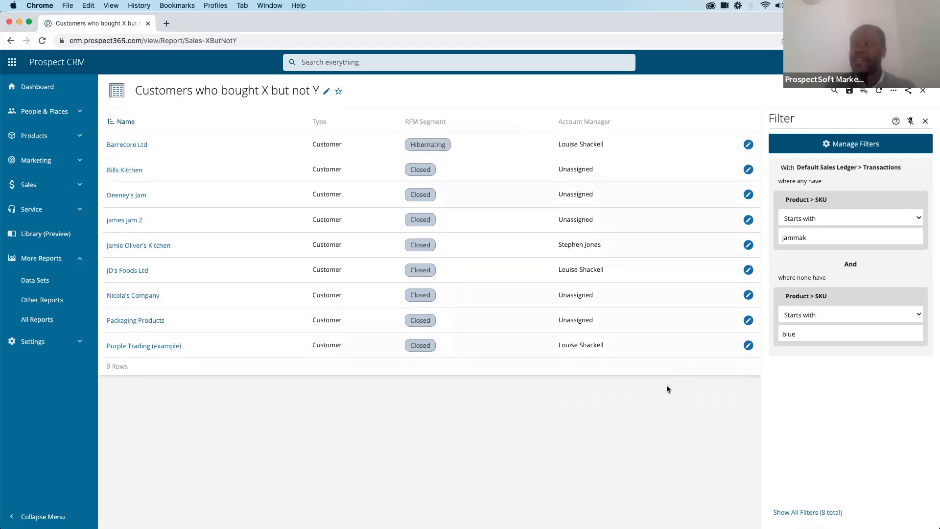
{"action": "left_click", "coordinate": [789, 243]}
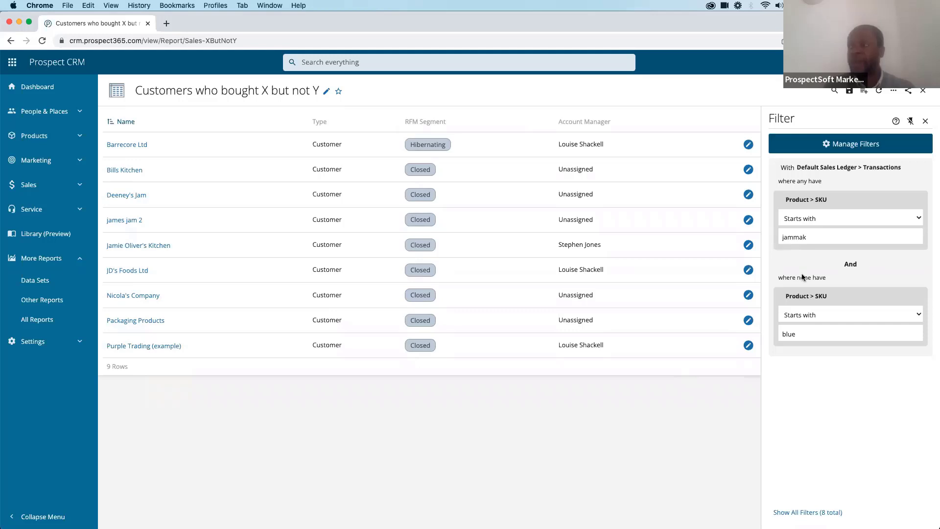
{"action": "left_click", "coordinate": [813, 335]}
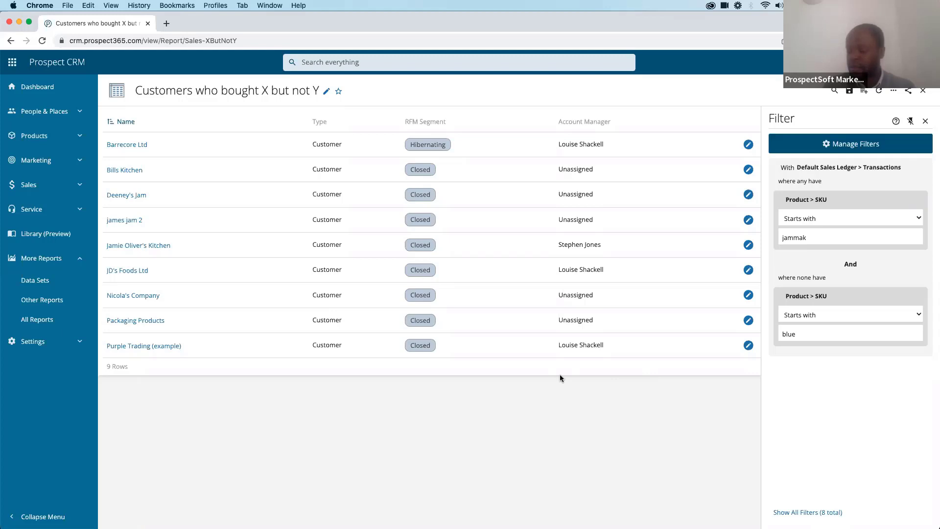
Open the Companies Near UK Postcode report from the People & Places reports.
{"action": "left_click", "coordinate": [41, 119]}
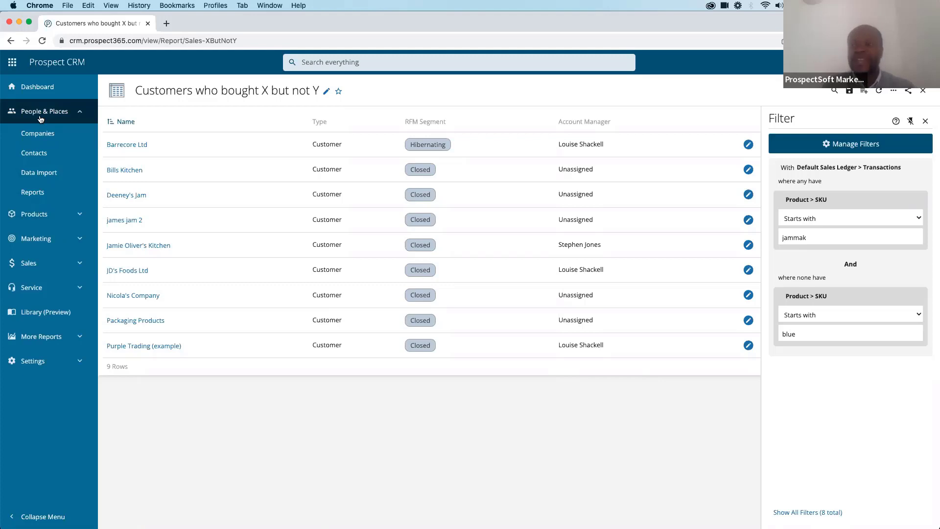
{"action": "left_click", "coordinate": [27, 196]}
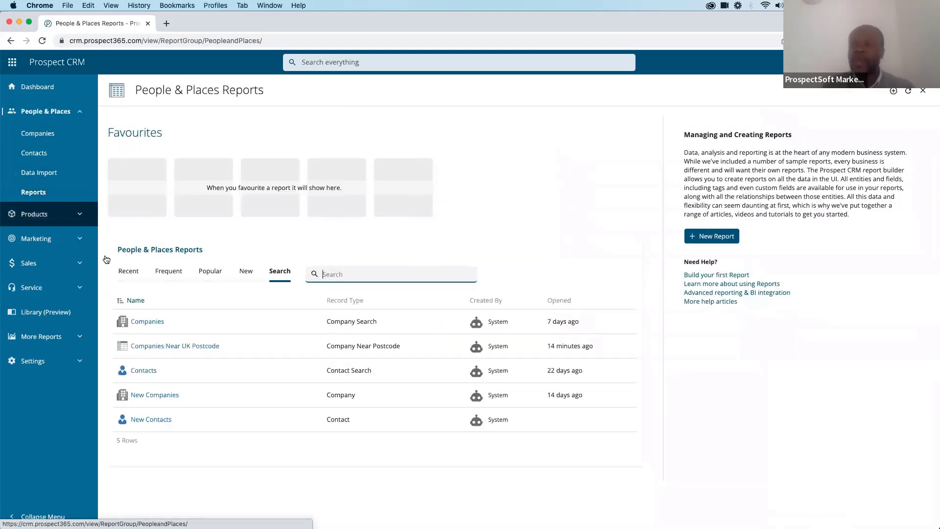
{"action": "left_click", "coordinate": [164, 346]}
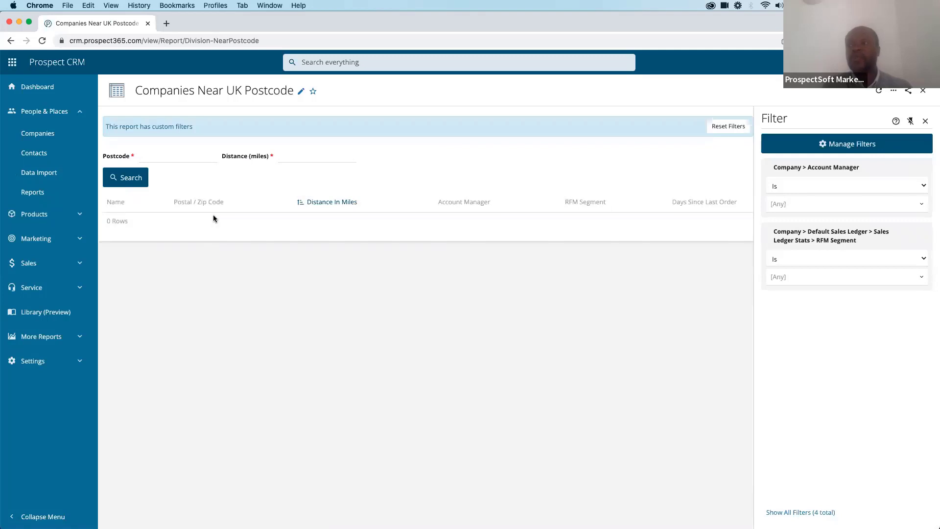
Enter the full UK postcode, set the distance to 15 miles and search for nearby companies.
{"action": "left_click", "coordinate": [162, 156]}
{"action": "type", "text": "DA"}
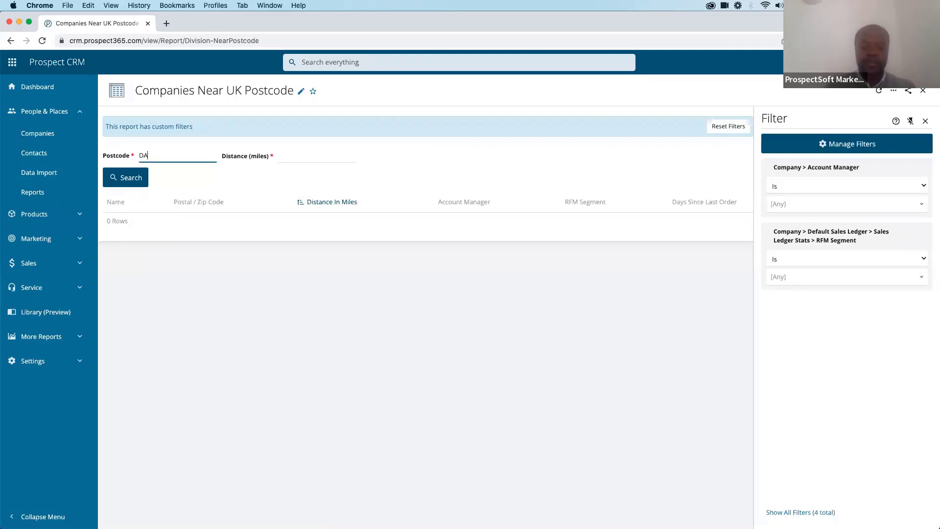
{"action": "type", "text": "2 6NL"}
{"action": "left_click", "coordinate": [279, 155]}
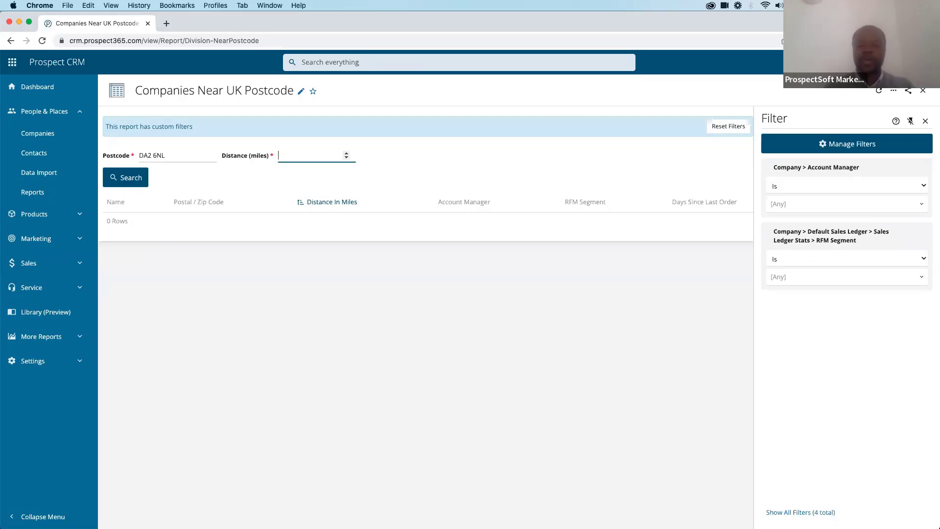
{"action": "type", "text": "15"}
{"action": "left_click", "coordinate": [124, 178]}
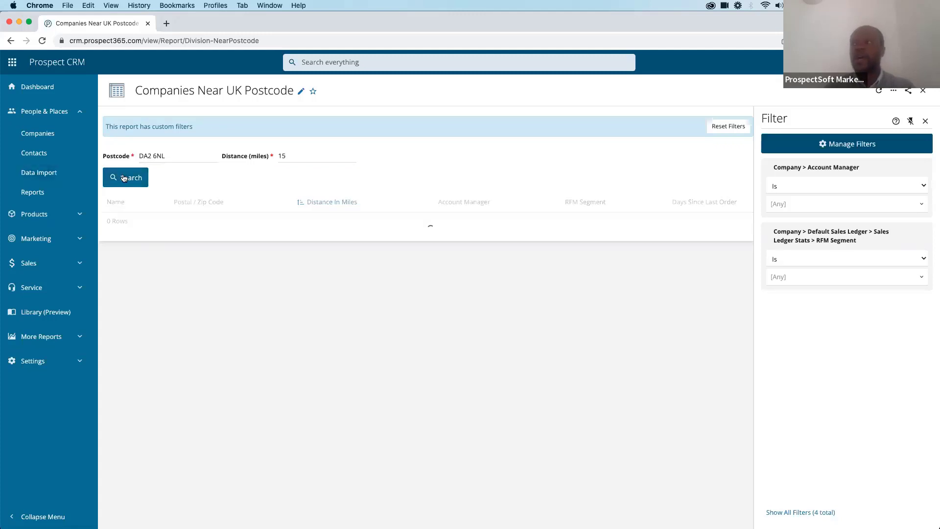
Set the distance to 50 miles and rerun the nearby-company search.
{"action": "left_click", "coordinate": [289, 155]}
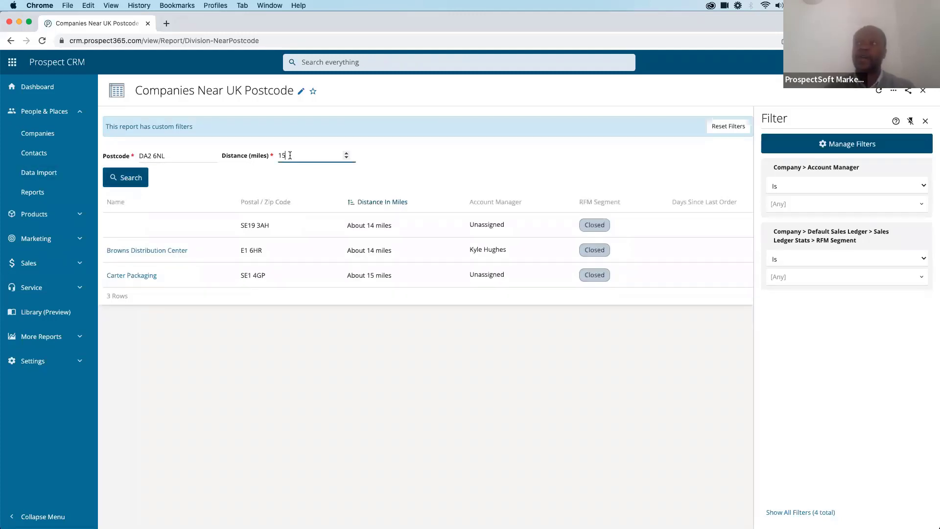
{"action": "double_click", "coordinate": [290, 155]}
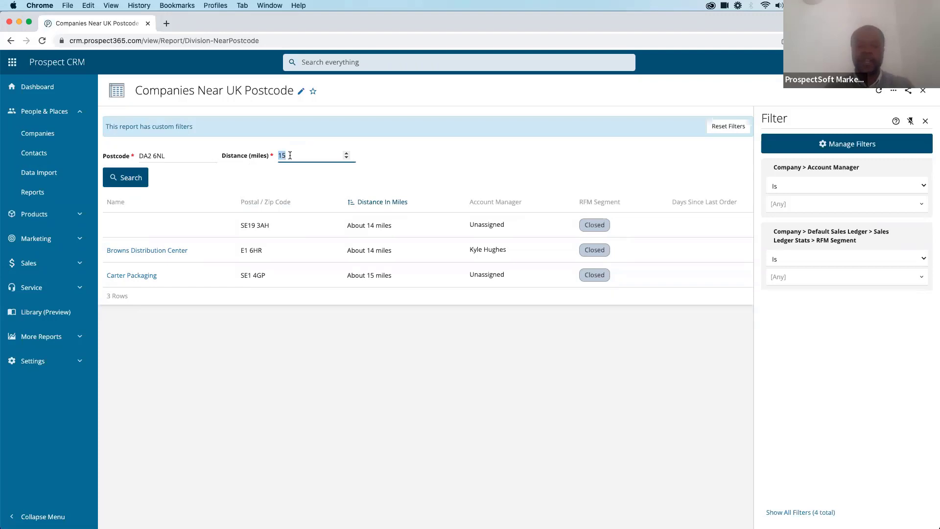
{"action": "type", "text": "50"}
{"action": "left_click", "coordinate": [126, 181]}
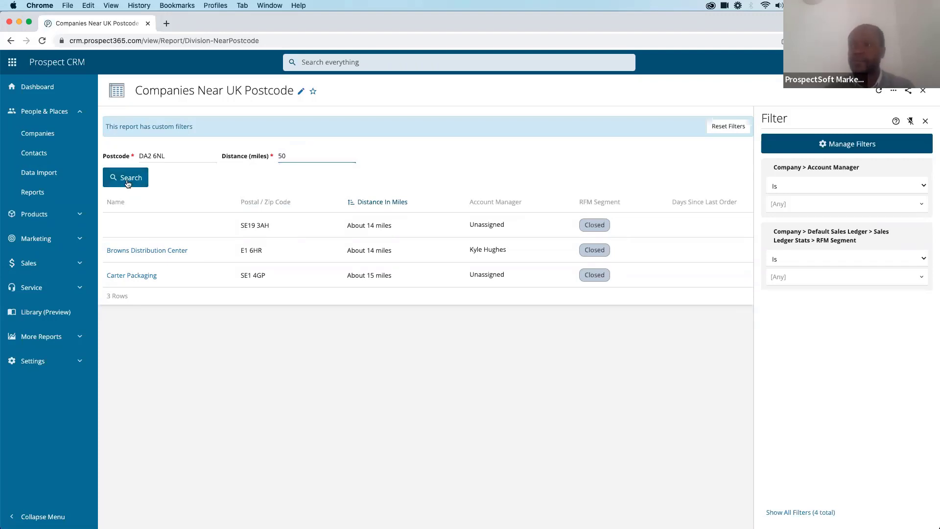
{"action": "left_click", "coordinate": [128, 183]}
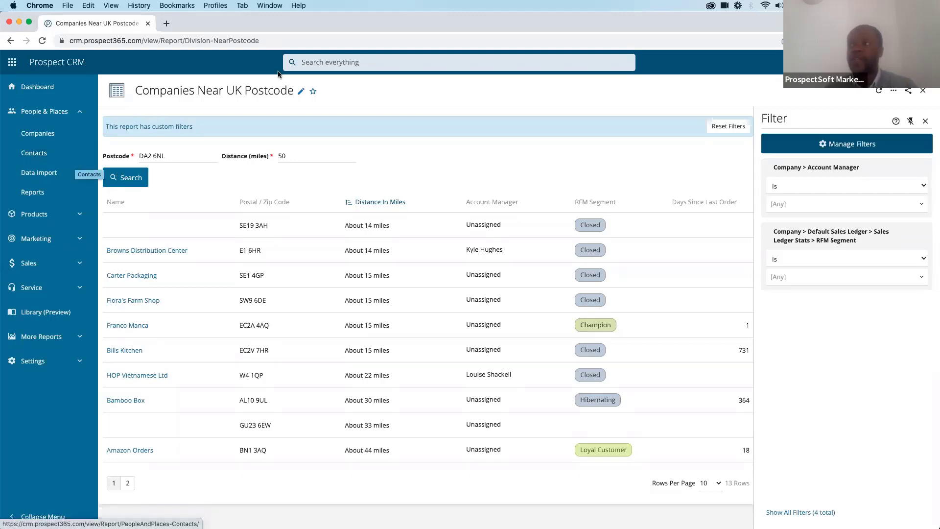
Reopen the "Customers who bought X but not Y" report from the recent records and show its additional report actions.
{"action": "left_click", "coordinate": [356, 67]}
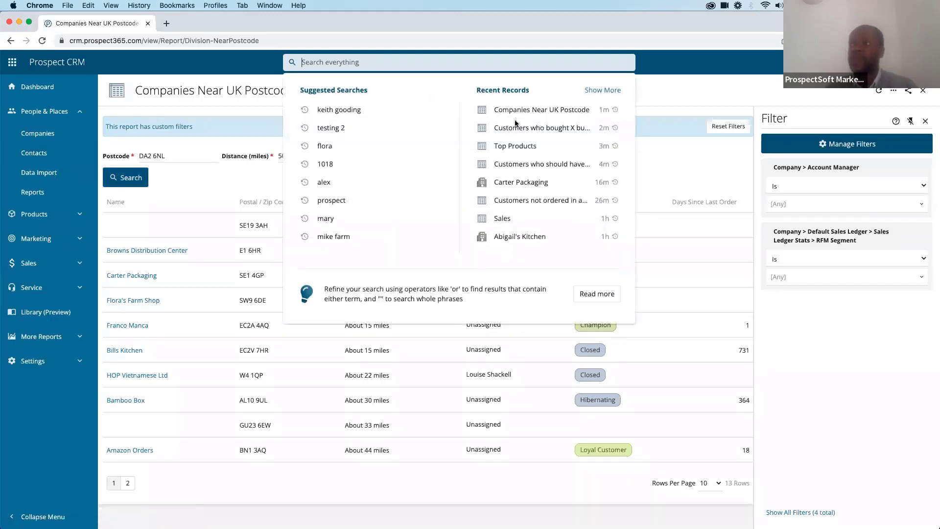
{"action": "left_click", "coordinate": [521, 132]}
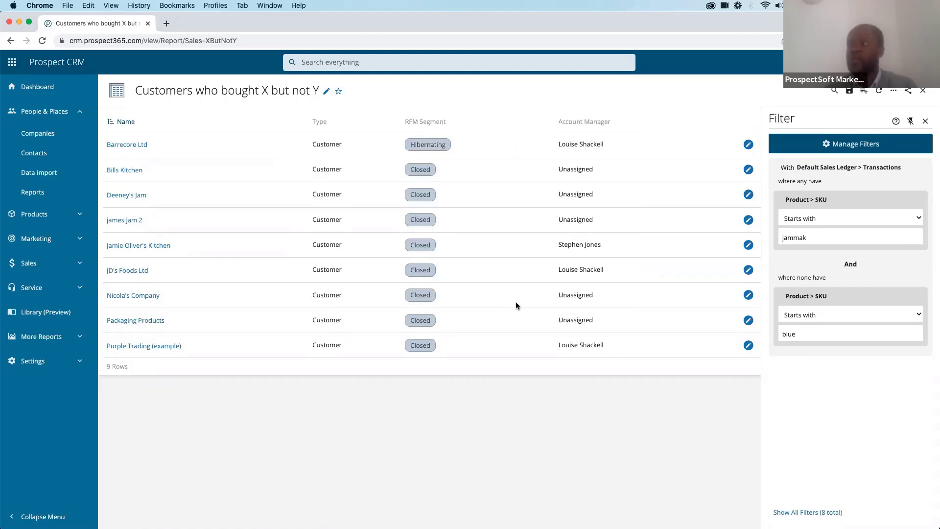
{"action": "left_click", "coordinate": [894, 92]}
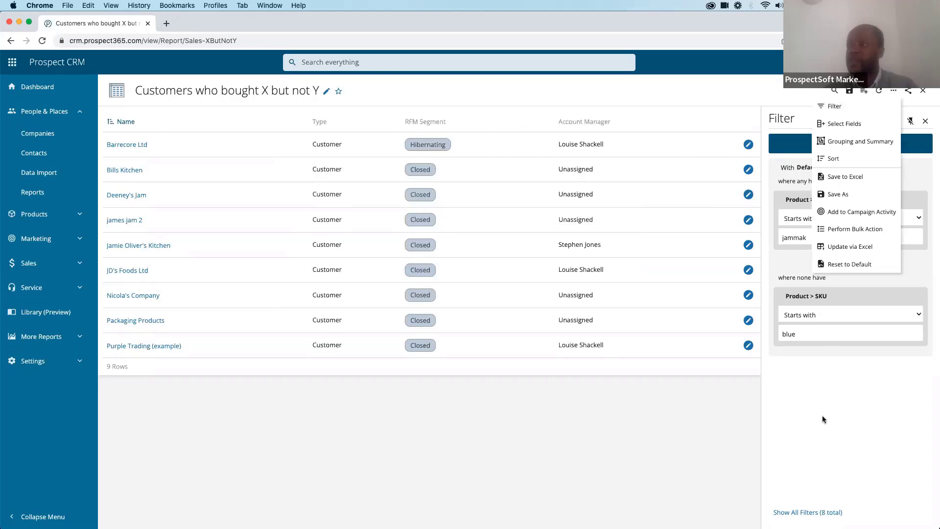
Show all of the report's filters and examine the fields that can be added to the "Where none" transaction condition.
{"action": "left_click", "coordinate": [805, 512]}
{"action": "left_click", "coordinate": [807, 512]}
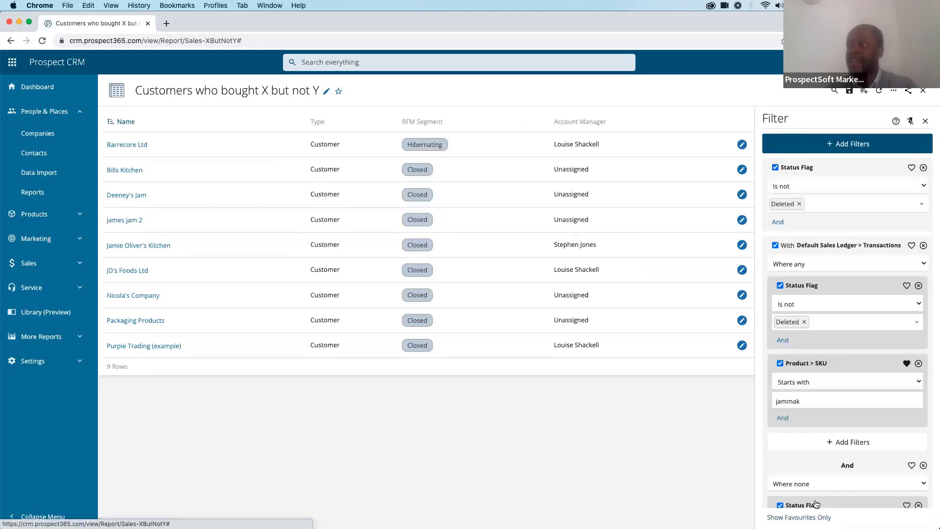
{"action": "scroll", "coordinate": [810, 485], "scroll_direction": "down", "scroll_amount": 5}
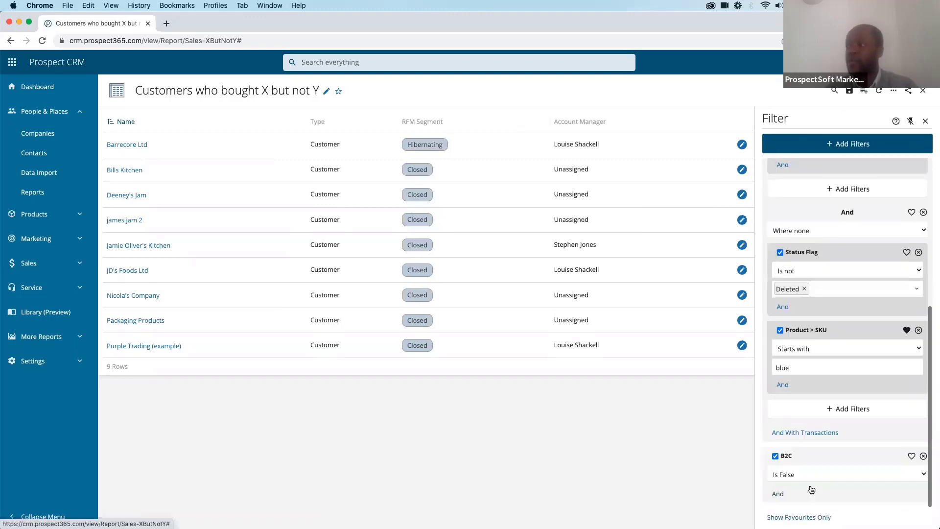
{"action": "left_click", "coordinate": [863, 408]}
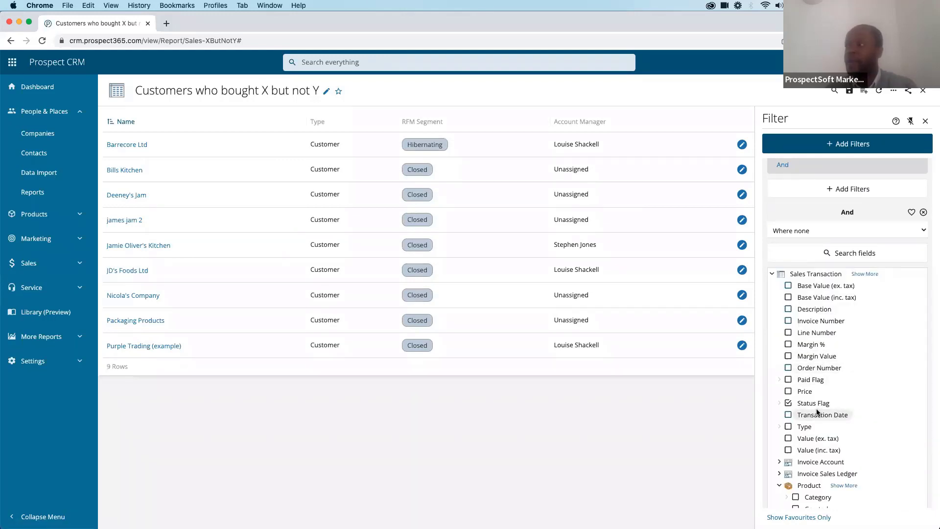
{"action": "scroll", "coordinate": [817, 412], "scroll_direction": "up", "scroll_amount": 1}
{"action": "scroll", "coordinate": [817, 409], "scroll_direction": "down", "scroll_amount": 3}
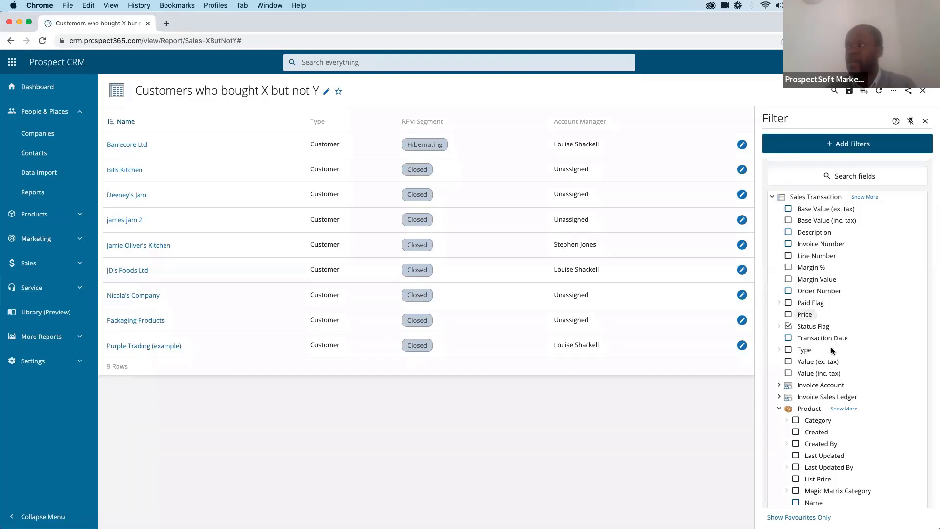
Add the RFM Segment field from Invoice Sales Ledger > Sales Ledger Stats as a filter in the "Where none" transaction condition.
{"action": "scroll", "coordinate": [831, 346], "scroll_direction": "up", "scroll_amount": 3}
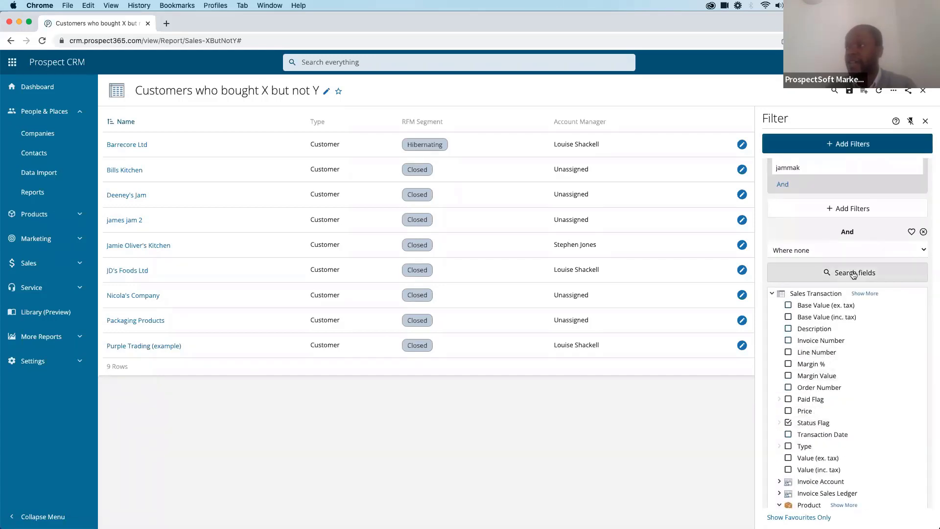
{"action": "scroll", "coordinate": [845, 388], "scroll_direction": "down", "scroll_amount": 2}
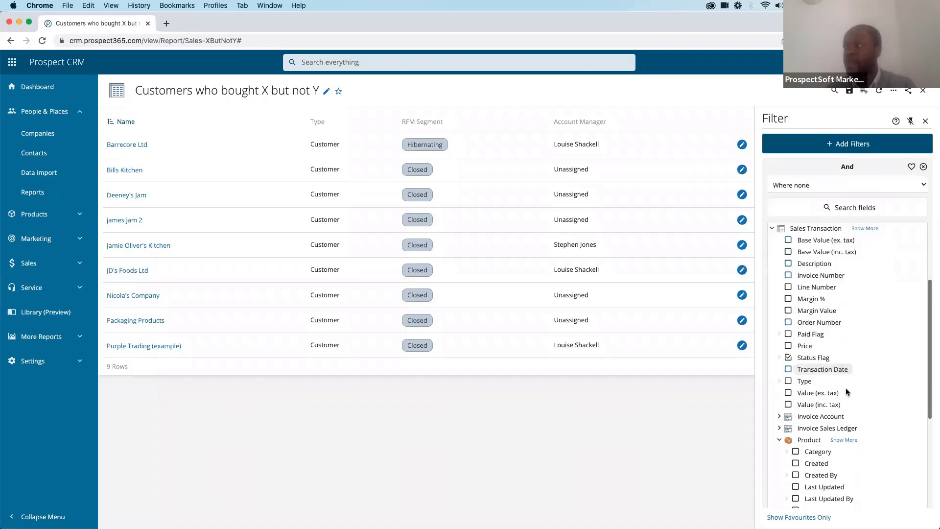
{"action": "scroll", "coordinate": [845, 388], "scroll_direction": "down", "scroll_amount": 2}
{"action": "scroll", "coordinate": [845, 388], "scroll_direction": "up", "scroll_amount": 3}
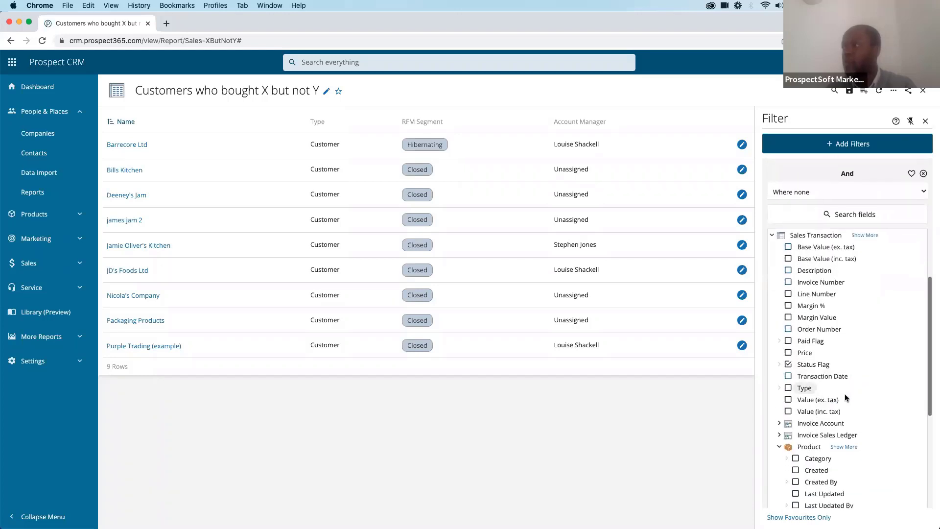
{"action": "scroll", "coordinate": [844, 397], "scroll_direction": "down", "scroll_amount": 6}
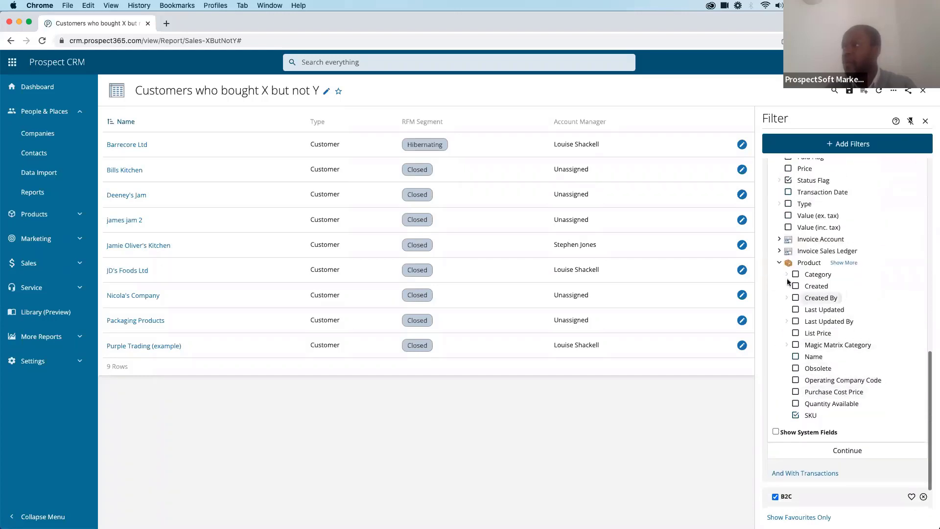
{"action": "left_click", "coordinate": [779, 253]}
{"action": "scroll", "coordinate": [812, 368], "scroll_direction": "down", "scroll_amount": 2}
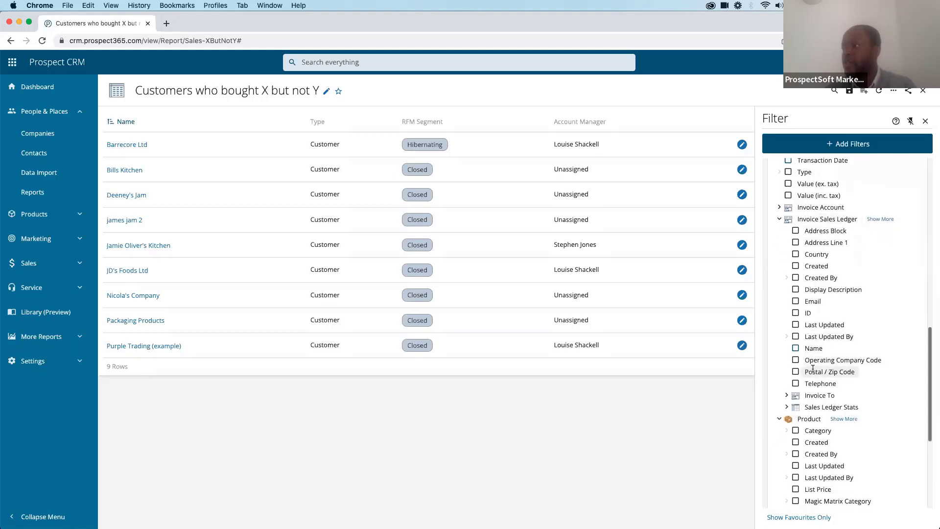
{"action": "left_click", "coordinate": [786, 406]}
{"action": "scroll", "coordinate": [817, 410], "scroll_direction": "down", "scroll_amount": 5}
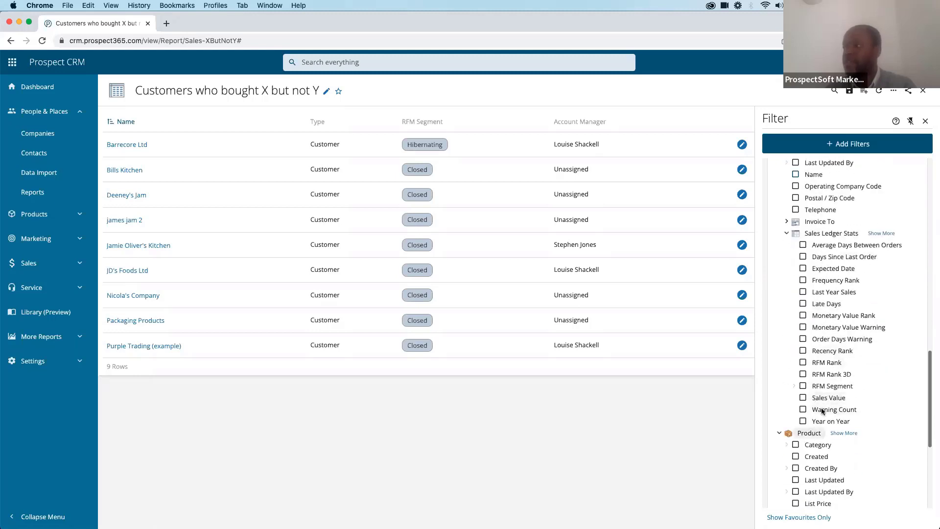
{"action": "left_click", "coordinate": [804, 386]}
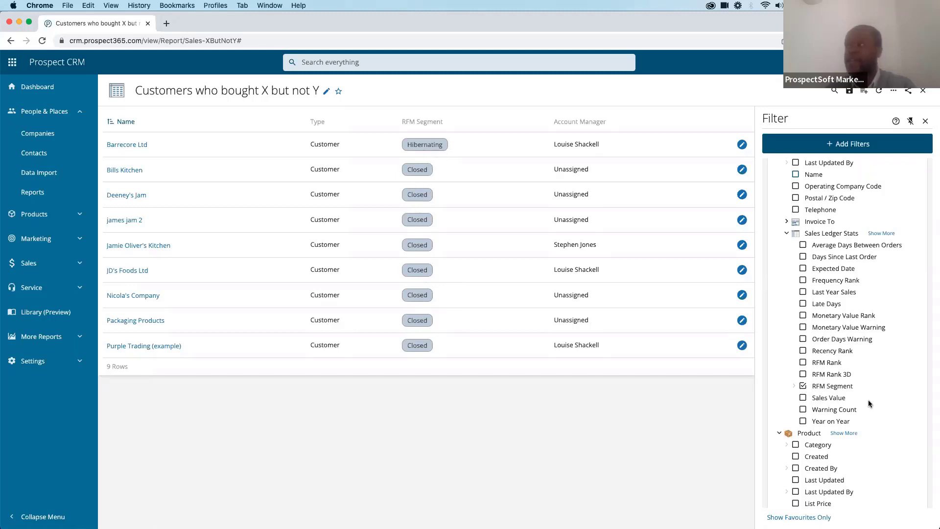
{"action": "scroll", "coordinate": [868, 400], "scroll_direction": "down", "scroll_amount": 5}
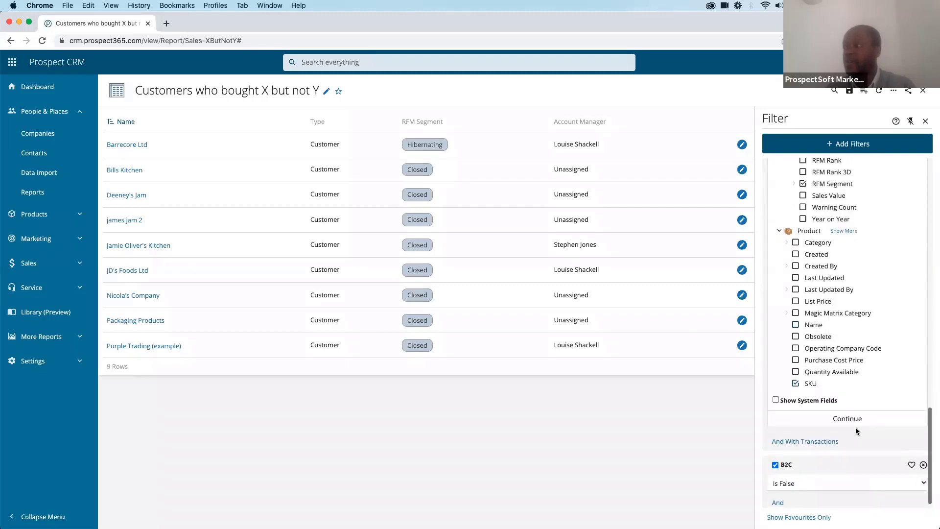
{"action": "left_click", "coordinate": [845, 419]}
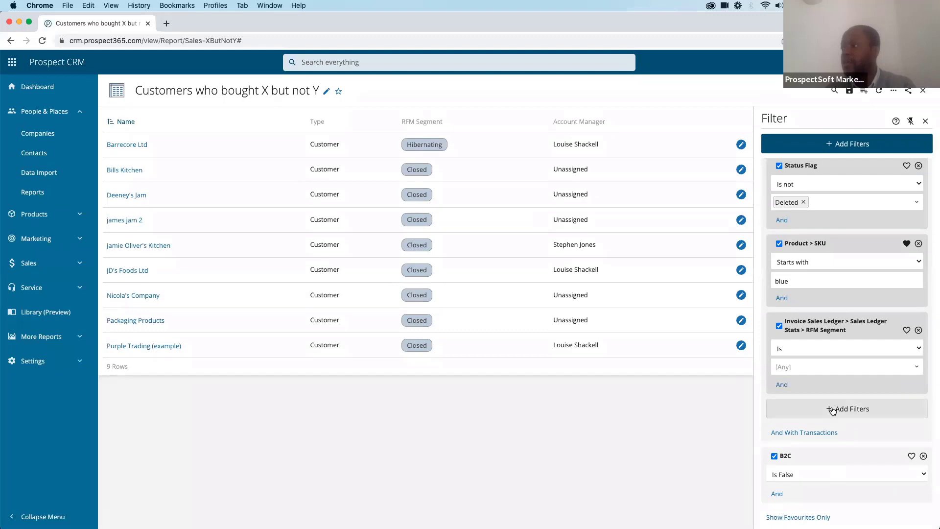
Set the RFM Segment filter's value to Closed.
{"action": "left_click", "coordinate": [806, 366]}
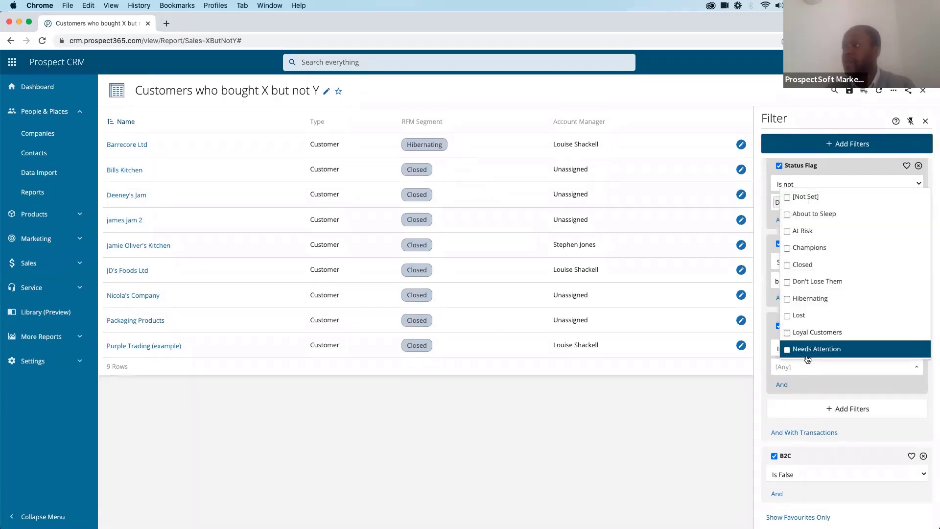
{"action": "left_click", "coordinate": [787, 265]}
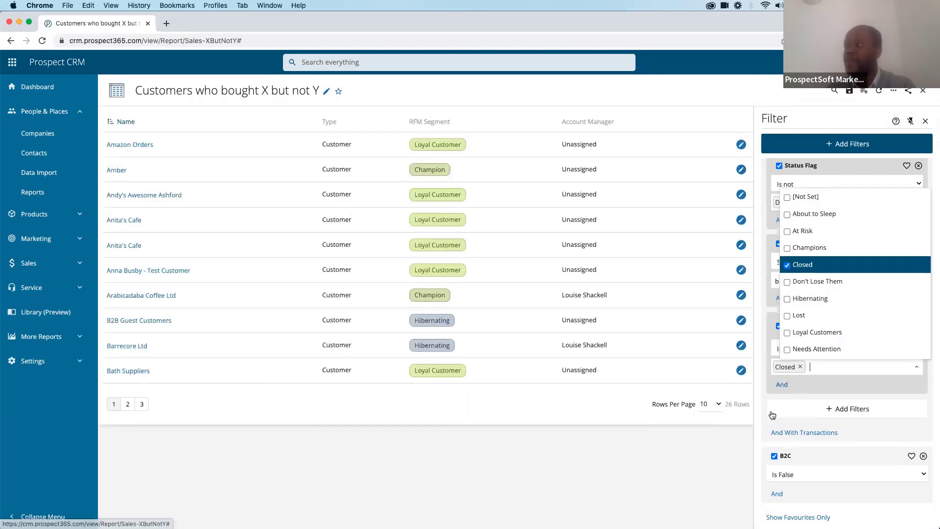
{"action": "left_click", "coordinate": [766, 381]}
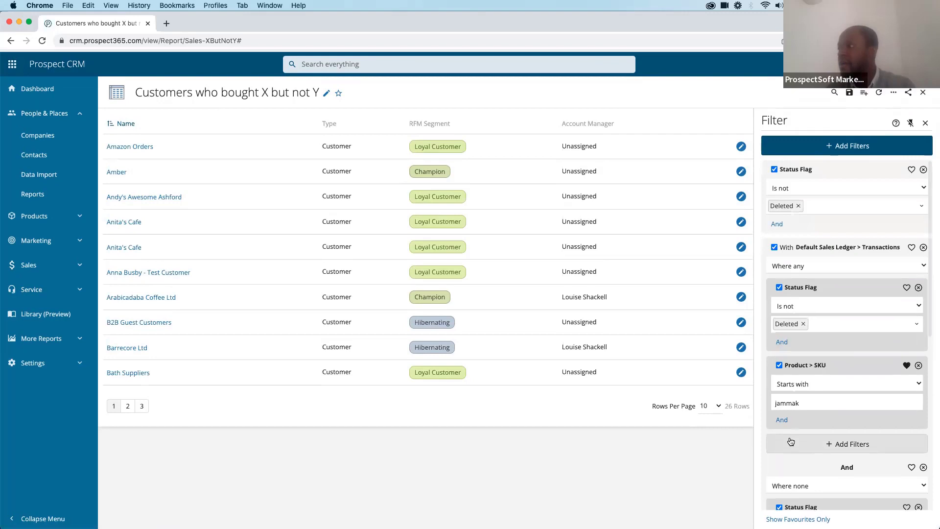
Show only the favourite filters, return to the full filter list and review the "Where none" conditions, including RFM Segment.
{"action": "left_click", "coordinate": [798, 518]}
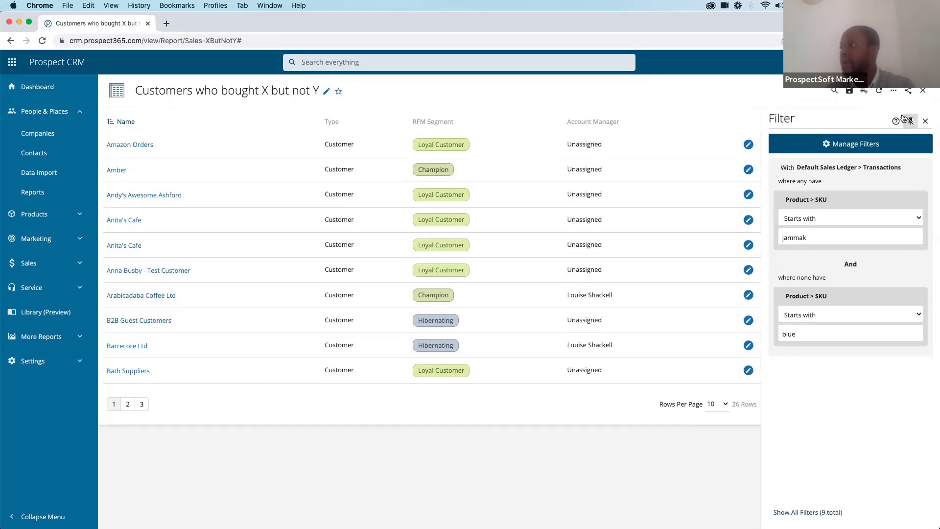
{"action": "left_click", "coordinate": [882, 92]}
{"action": "left_click", "coordinate": [816, 512]}
{"action": "scroll", "coordinate": [815, 416], "scroll_direction": "down", "scroll_amount": 5}
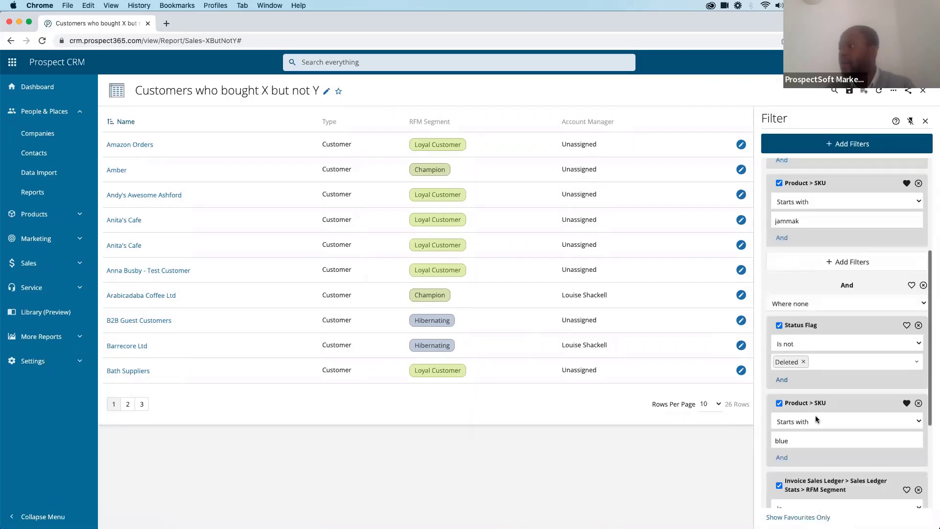
{"action": "scroll", "coordinate": [815, 416], "scroll_direction": "down", "scroll_amount": 4}
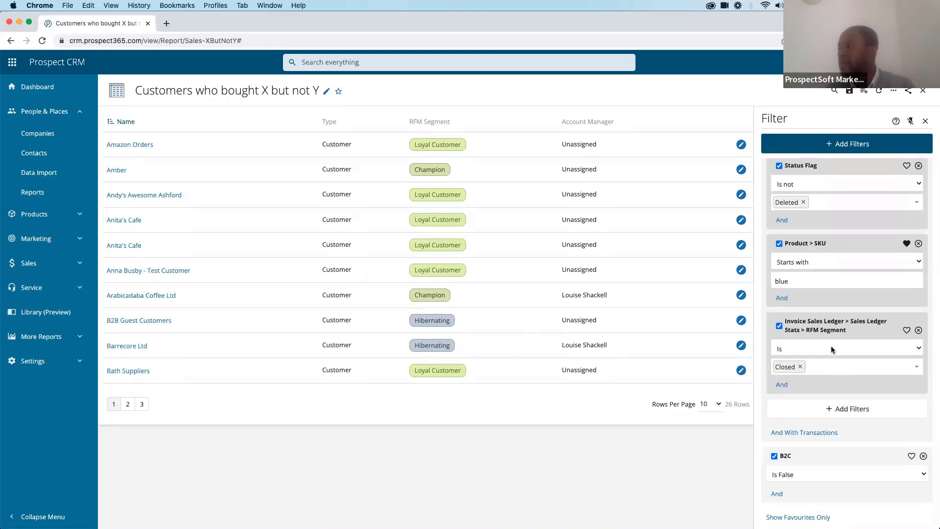
{"action": "scroll", "coordinate": [831, 347], "scroll_direction": "up", "scroll_amount": 1}
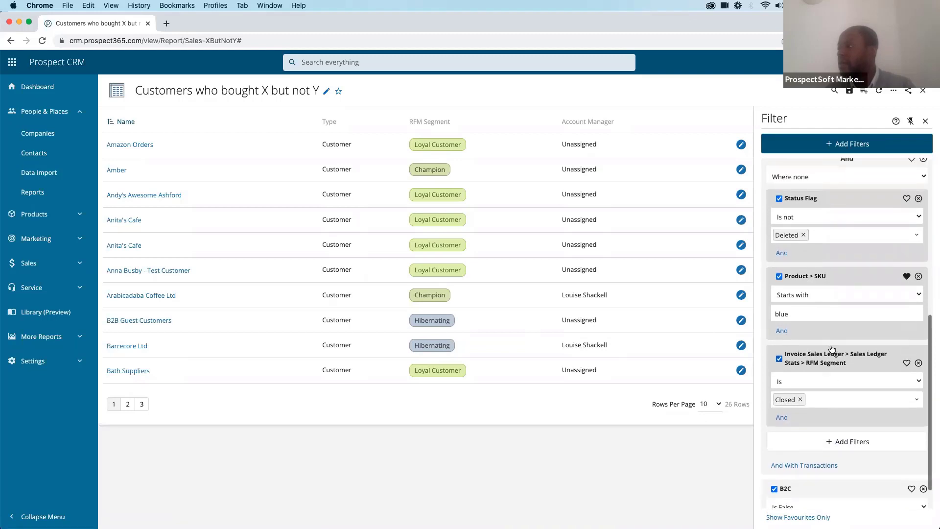
{"action": "scroll", "coordinate": [831, 348], "scroll_direction": "down", "scroll_amount": 1}
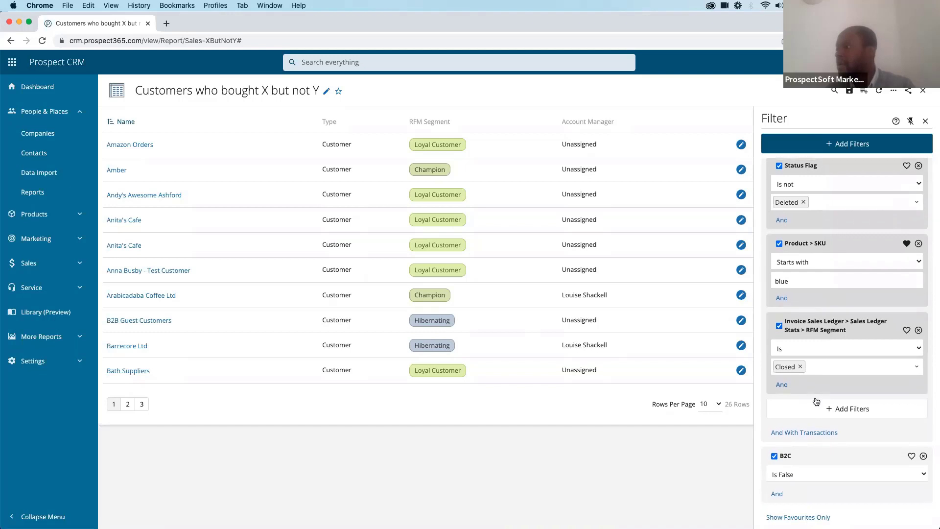
Change the RFM Segment filter's operator to "Is not" and deactivate that filter.
{"action": "left_click", "coordinate": [804, 348]}
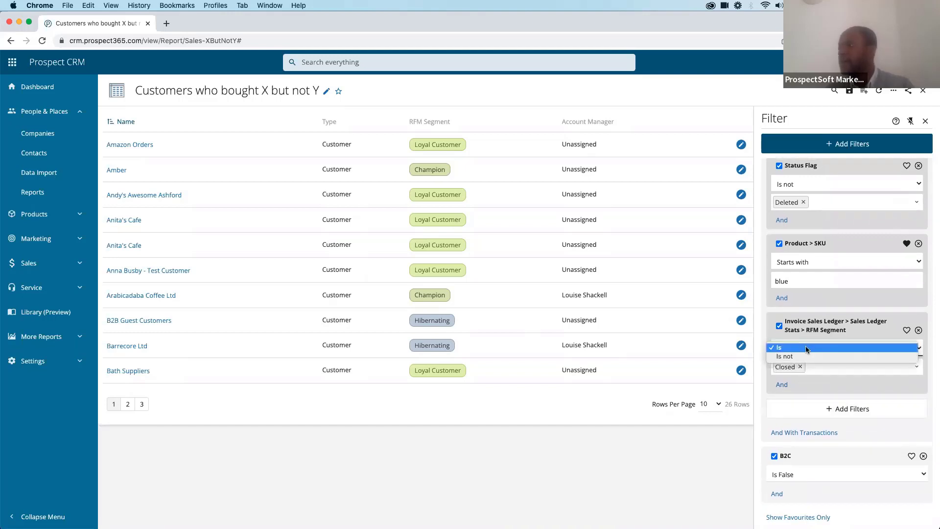
{"action": "left_click", "coordinate": [803, 356]}
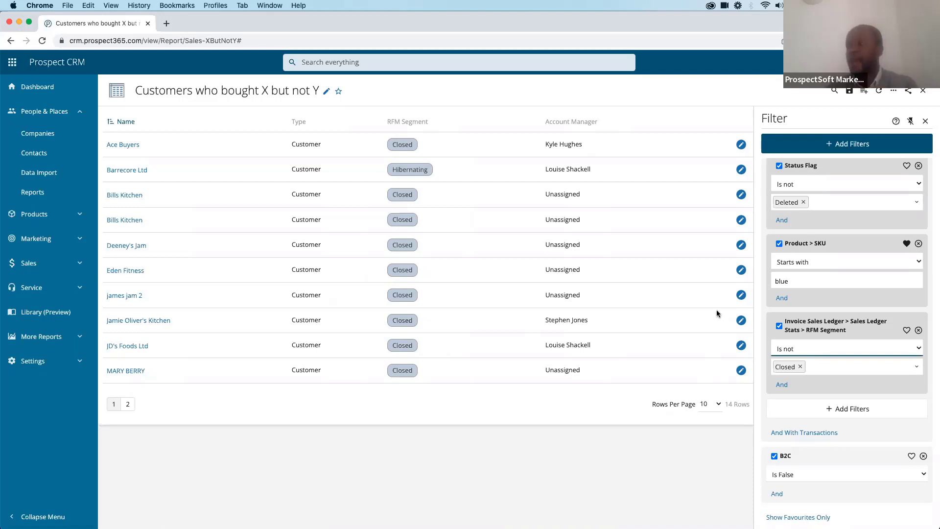
{"action": "left_click", "coordinate": [779, 326]}
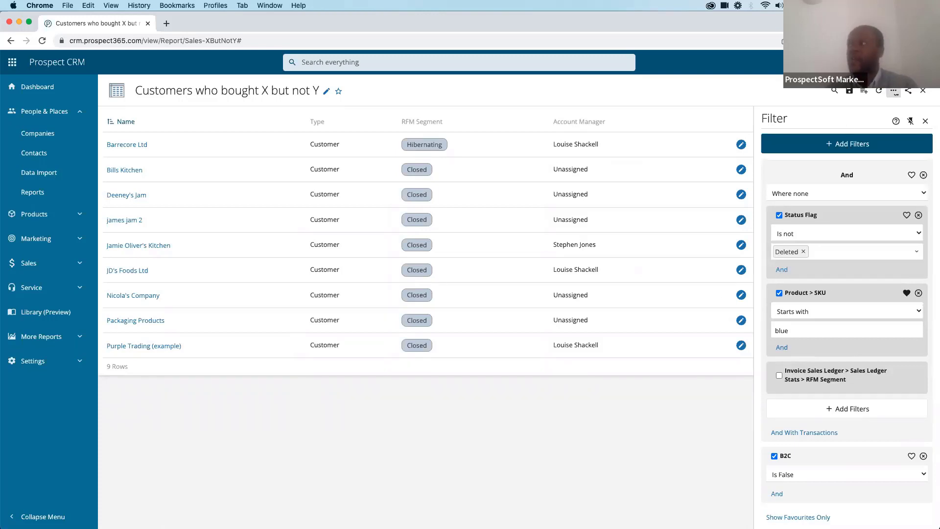
Open the report's field selection and add the company's Industry field as a column.
{"action": "left_click", "coordinate": [893, 90]}
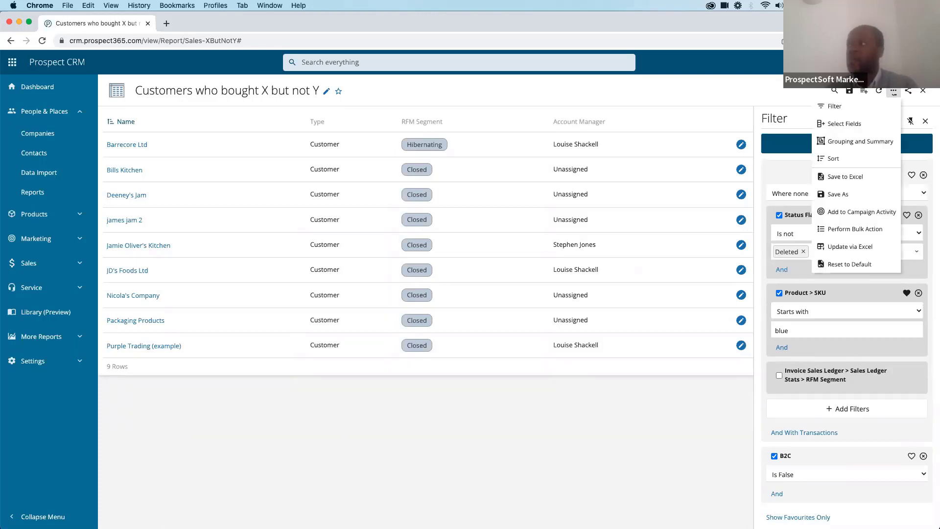
{"action": "left_click", "coordinate": [855, 125]}
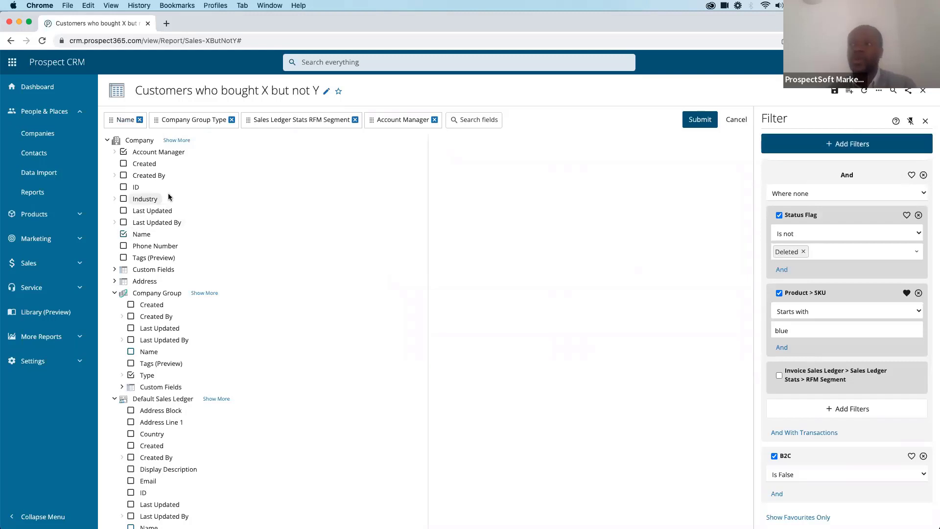
{"action": "left_click", "coordinate": [124, 199]}
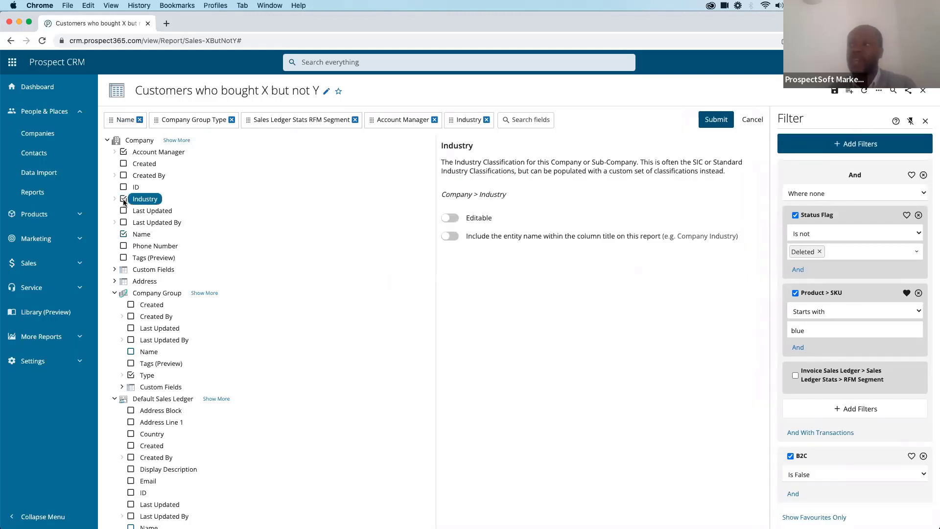
{"action": "scroll", "coordinate": [171, 300], "scroll_direction": "down", "scroll_amount": 1}
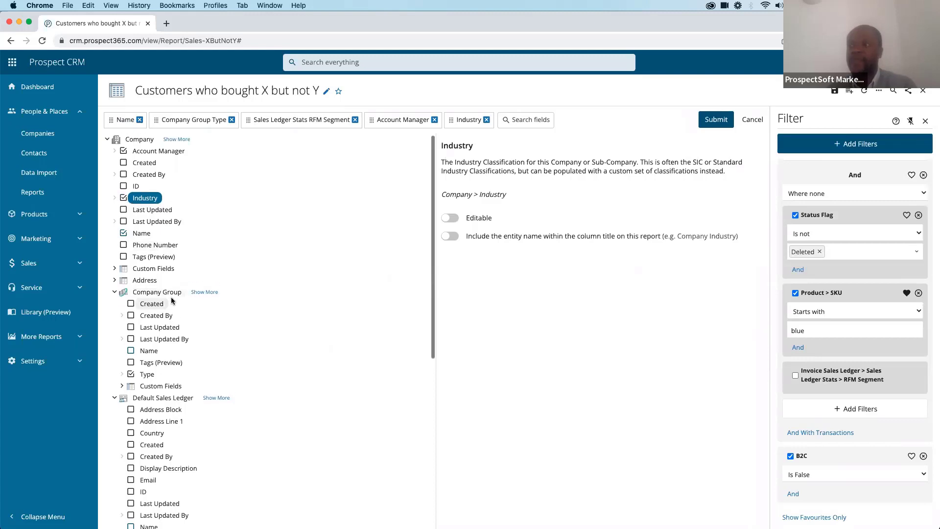
{"action": "scroll", "coordinate": [171, 300], "scroll_direction": "up", "scroll_amount": 1}
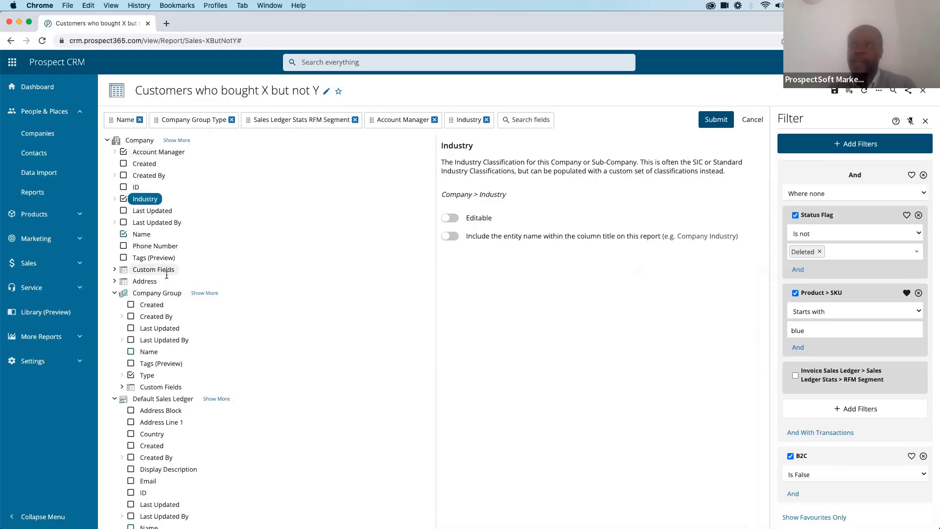
{"action": "scroll", "coordinate": [172, 283], "scroll_direction": "down", "scroll_amount": 1}
{"action": "scroll", "coordinate": [176, 289], "scroll_direction": "up", "scroll_amount": 1}
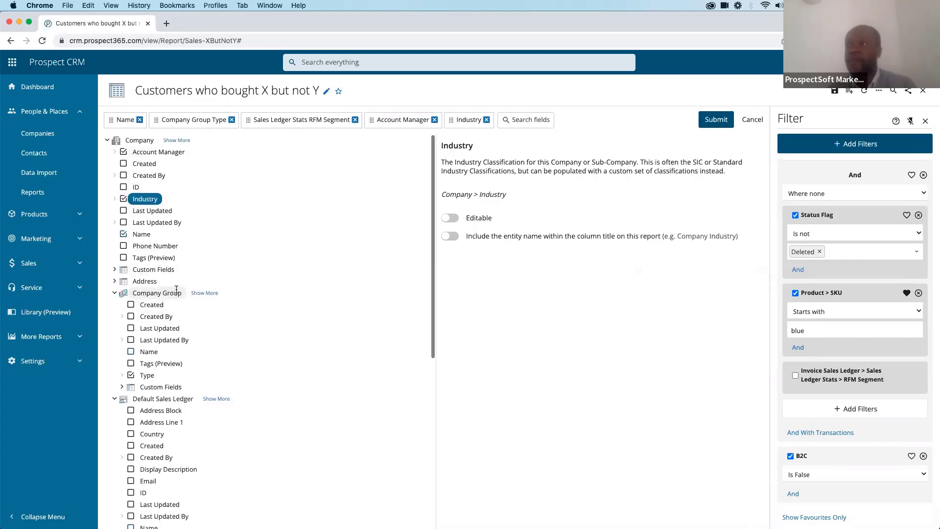
Show the additional company fields, add Territory as a column and apply the field selection.
{"action": "left_click", "coordinate": [176, 140]}
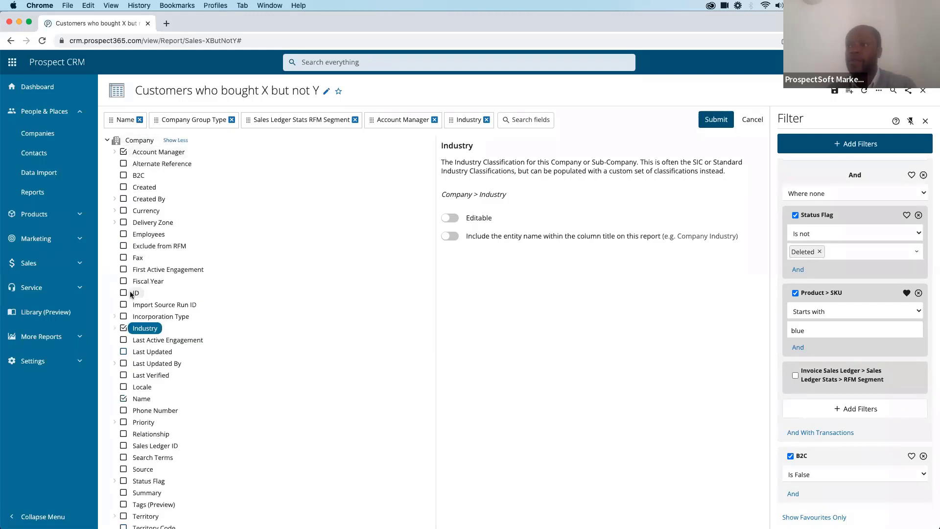
{"action": "scroll", "coordinate": [131, 295], "scroll_direction": "down", "scroll_amount": 5}
{"action": "left_click", "coordinate": [122, 406]}
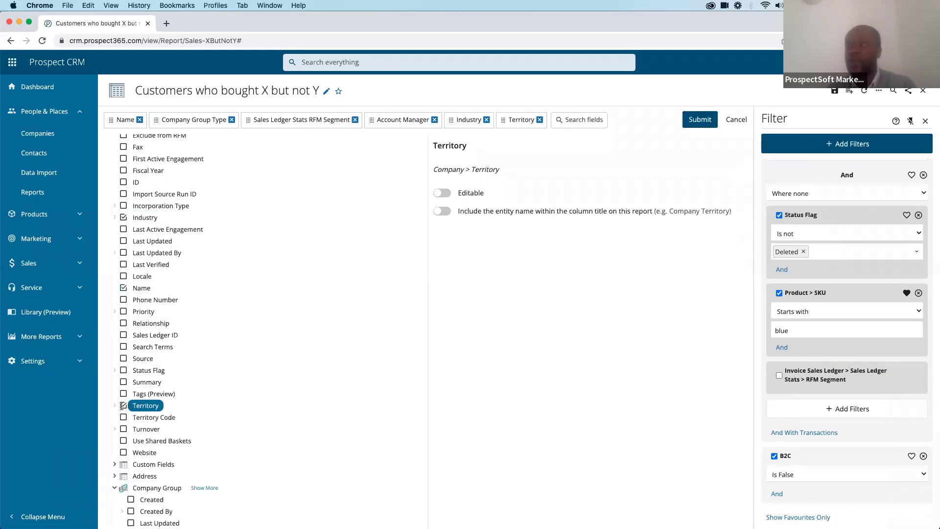
{"action": "left_click", "coordinate": [706, 120]}
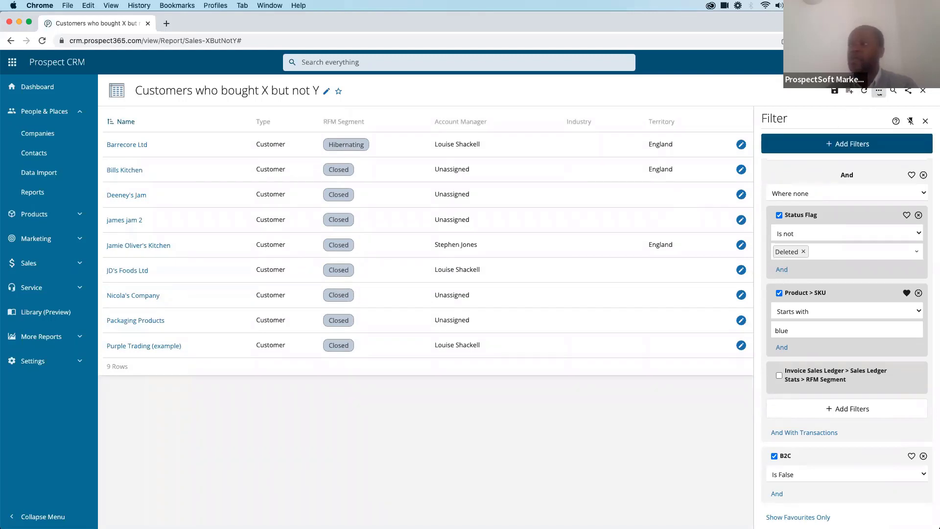
Open the report's grouping and summary settings, show the additional company fields and expand Sales Ledger Stats under Default Sales Ledger.
{"action": "left_click", "coordinate": [879, 91]}
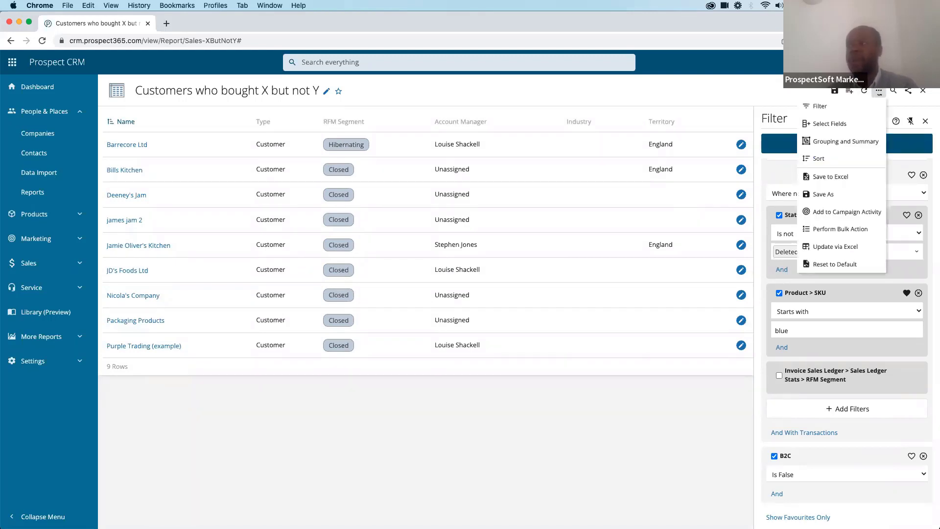
{"action": "left_click", "coordinate": [861, 142]}
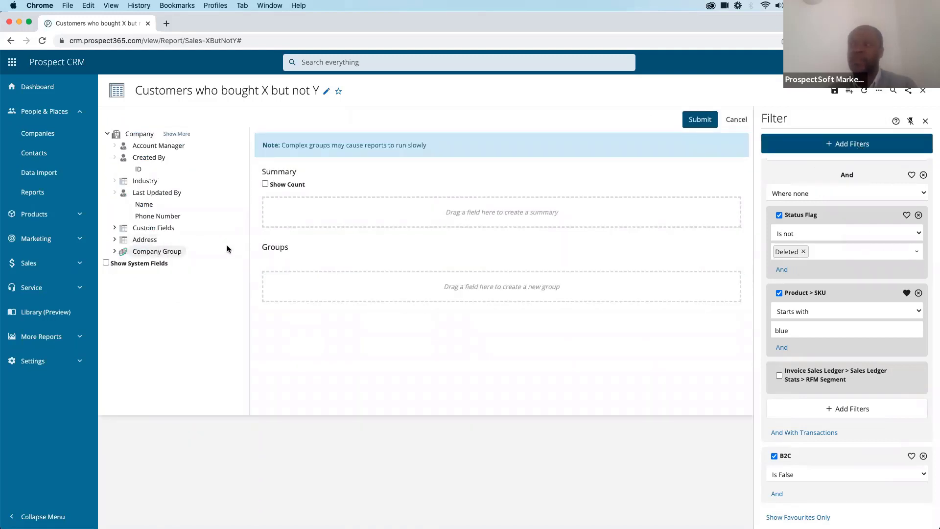
{"action": "left_click", "coordinate": [179, 138]}
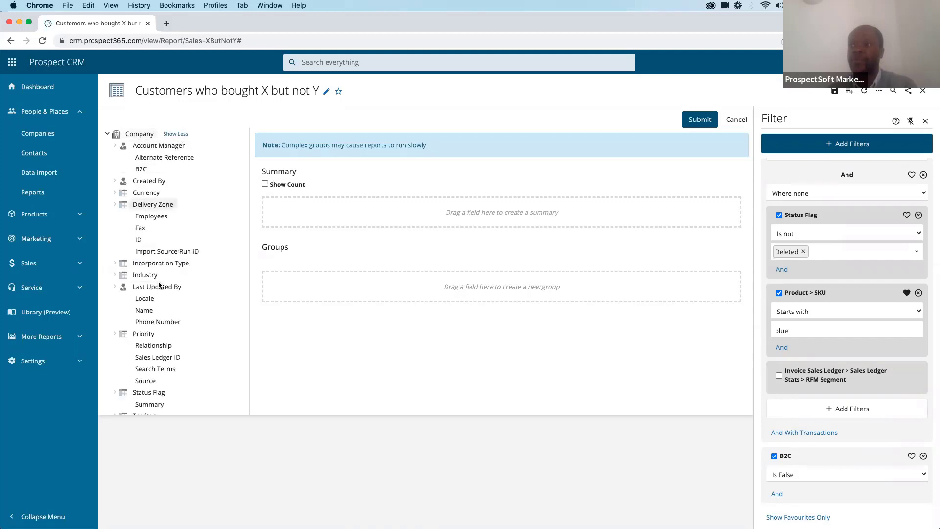
{"action": "scroll", "coordinate": [157, 279], "scroll_direction": "down", "scroll_amount": 4}
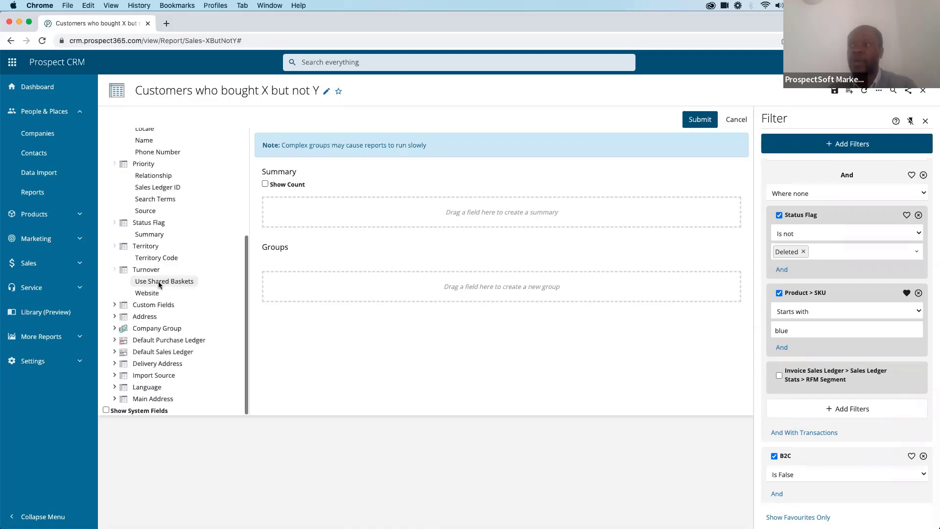
{"action": "left_click", "coordinate": [115, 351]}
{"action": "scroll", "coordinate": [143, 373], "scroll_direction": "down", "scroll_amount": 3}
{"action": "scroll", "coordinate": [144, 373], "scroll_direction": "down", "scroll_amount": 2}
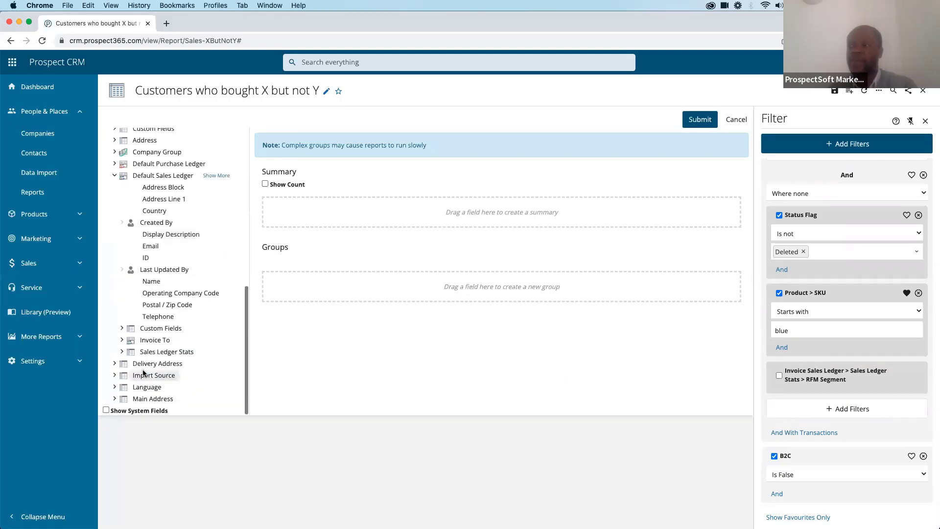
{"action": "left_click", "coordinate": [122, 353]}
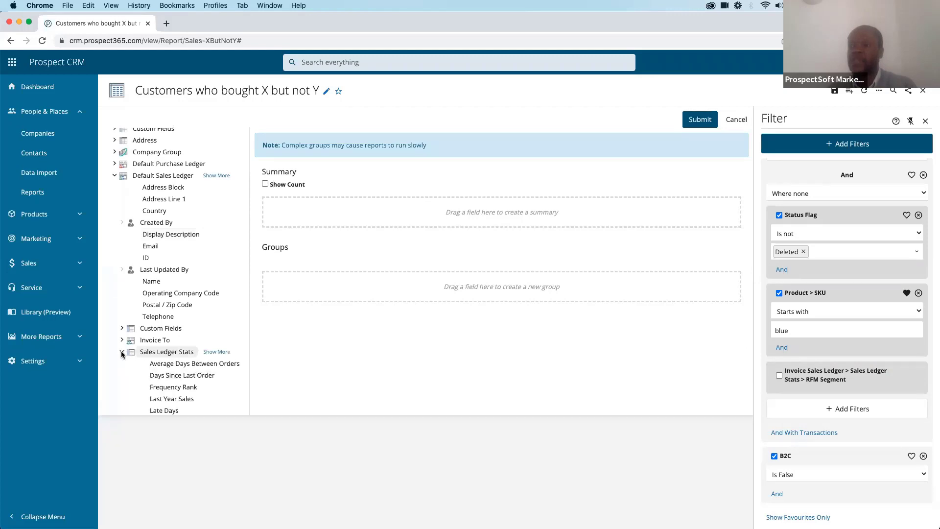
Group the report by the RFM Segment's Description, apply the grouping and expand the Hibernating and Closed groups.
{"action": "scroll", "coordinate": [147, 357], "scroll_direction": "down", "scroll_amount": 4}
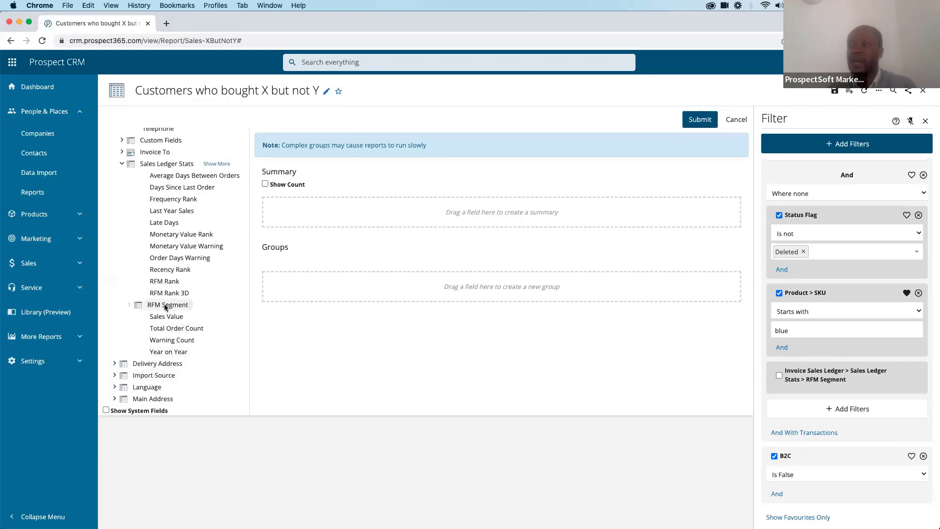
{"action": "left_click", "coordinate": [131, 306]}
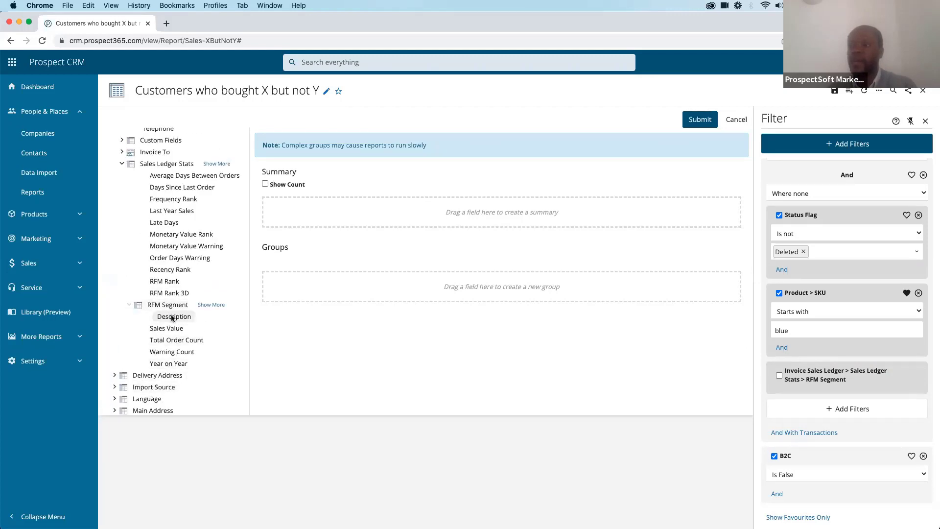
{"action": "left_click_drag", "start_coordinate": [172, 316], "coordinate": [327, 285]}
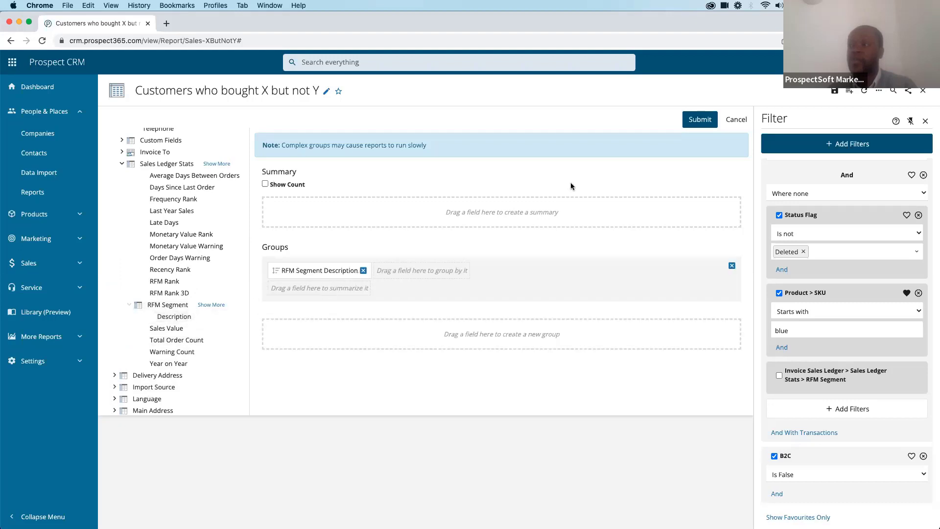
{"action": "left_click", "coordinate": [695, 122]}
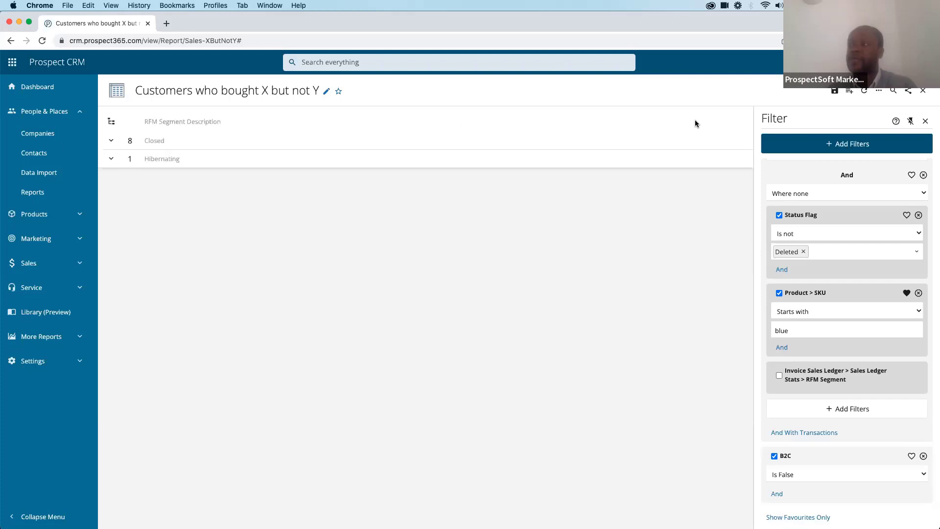
{"action": "left_click", "coordinate": [111, 158]}
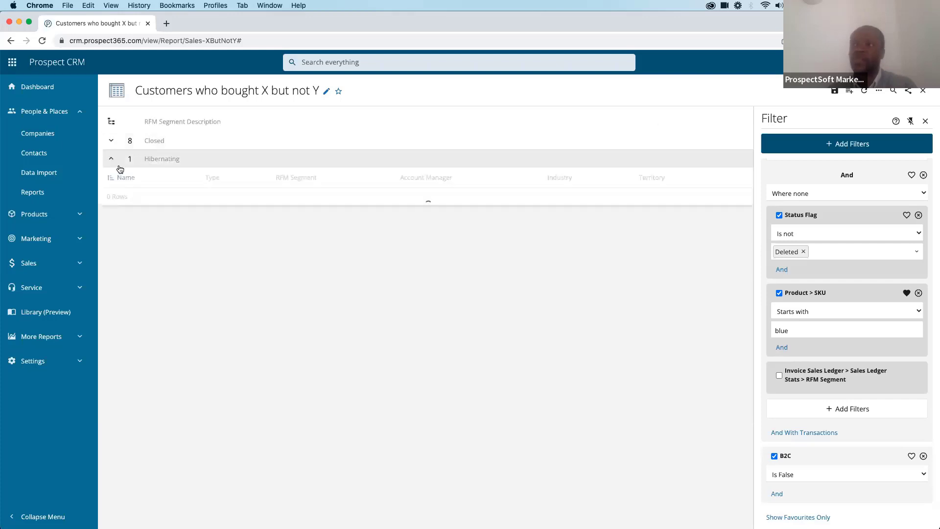
{"action": "left_click", "coordinate": [111, 140]}
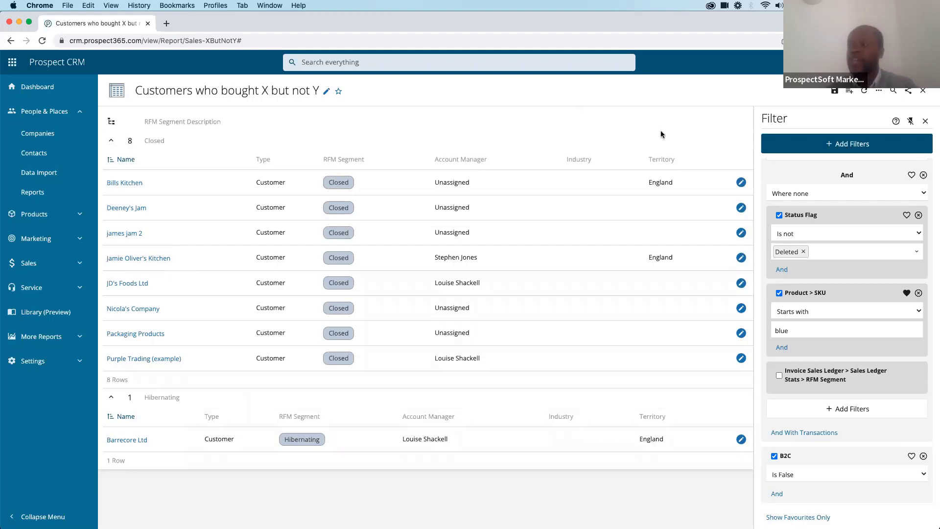
Look at the report's save and sharing choices and its further actions such as Save to Excel, without saving anything.
{"action": "left_click", "coordinate": [835, 92]}
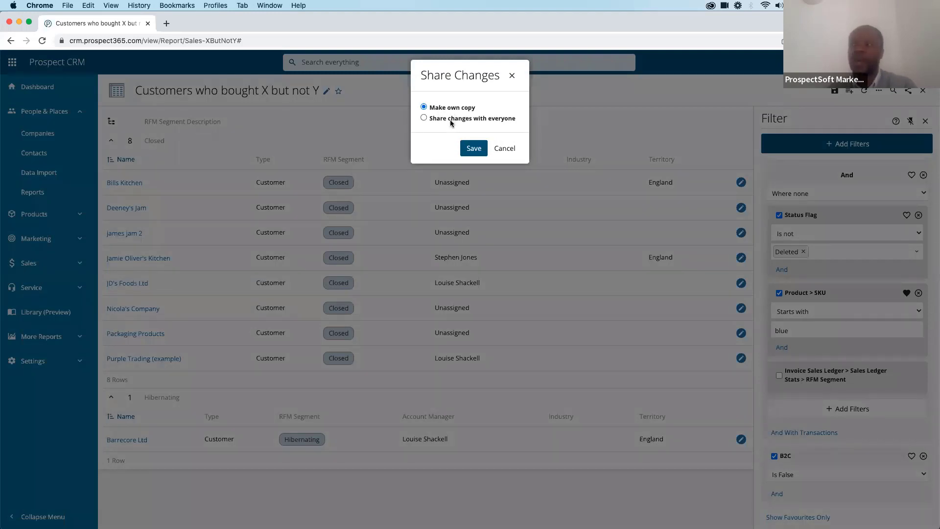
{"action": "left_click", "coordinate": [509, 148]}
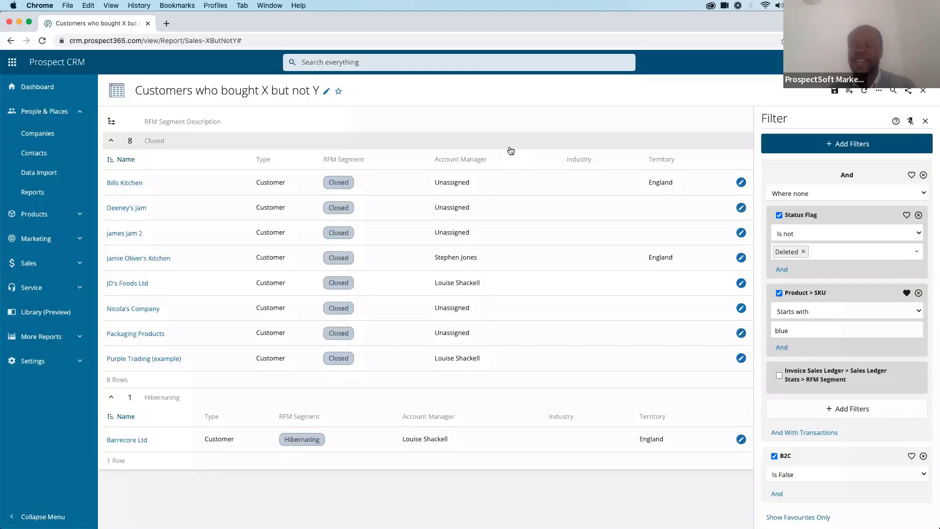
{"action": "left_click", "coordinate": [879, 92]}
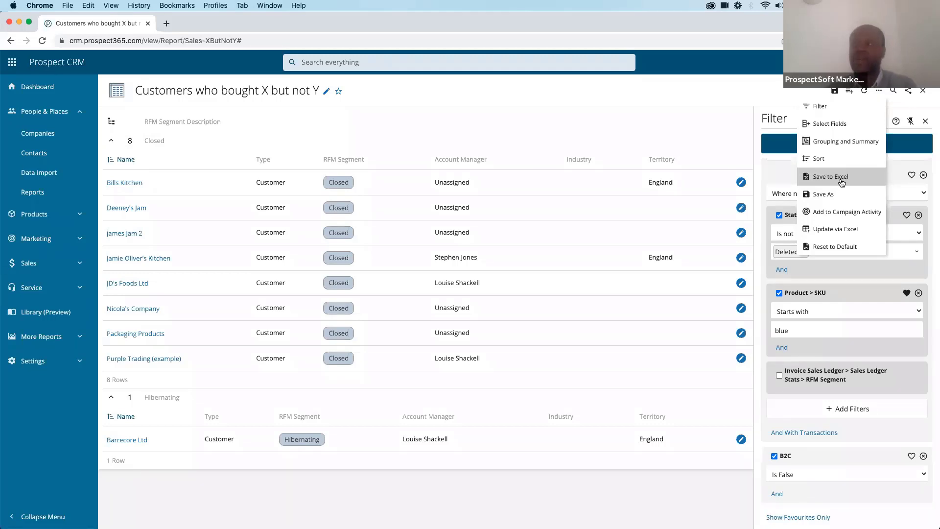
{"action": "left_click", "coordinate": [705, 100]}
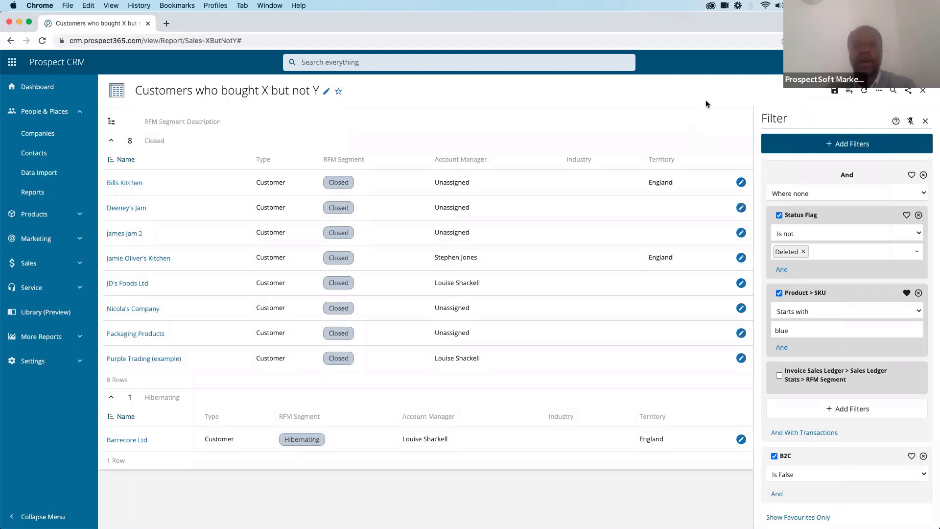
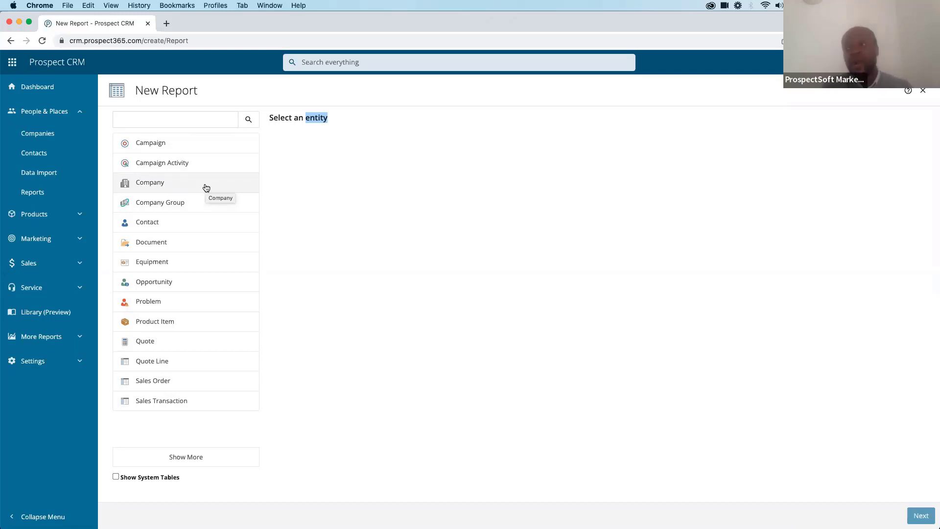
Search the new report's entity list for "sales" and for "comp".
{"action": "left_click", "coordinate": [189, 122]}
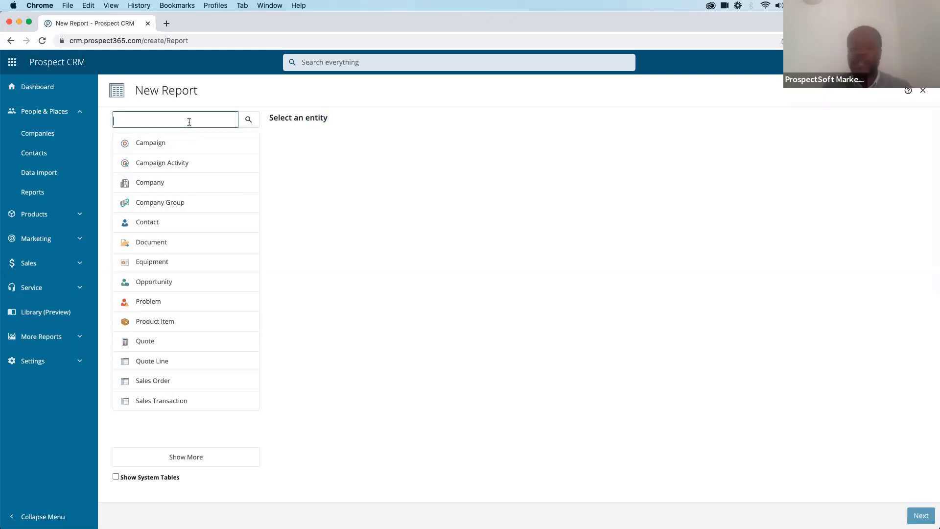
{"action": "type", "text": "sales"}
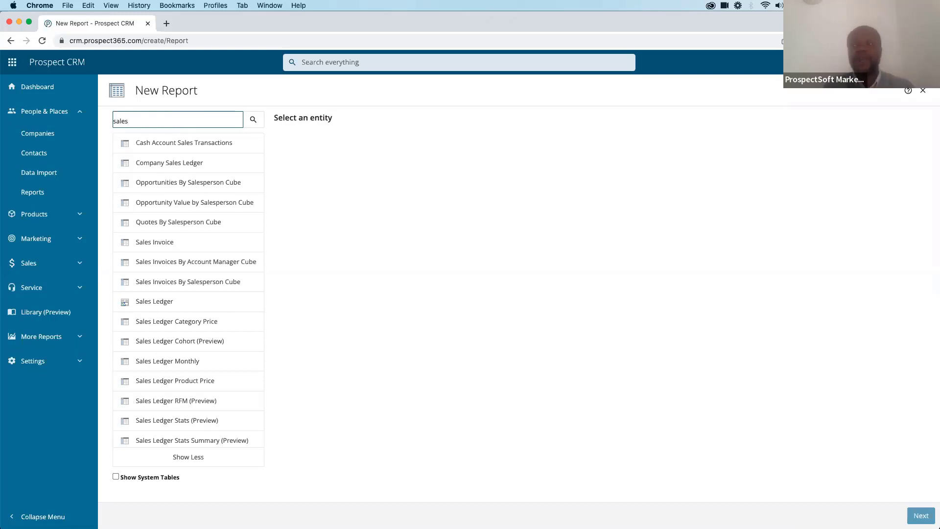
{"action": "key", "text": "BackSpace"}
{"action": "key", "text": "BackSpace"}
{"action": "key", "text": "BackSpace"}
{"action": "key", "text": "BackSpace"}
{"action": "type", "text": "comp"}
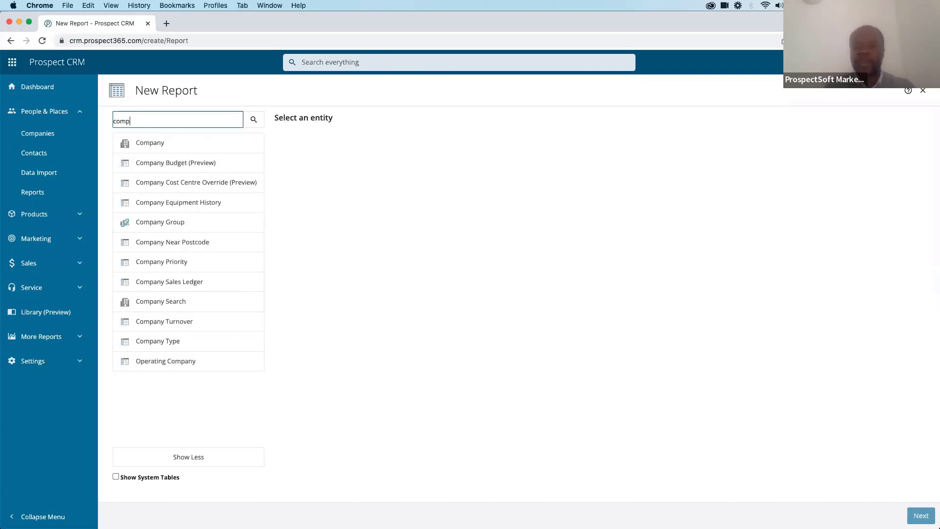
Return to the unfiltered short entity list, choose Company as the new report's entity and continue to field selection.
{"action": "key", "text": "BackSpace"}
{"action": "key", "text": "BackSpace"}
{"action": "key", "text": "BackSpace"}
{"action": "key", "text": "BackSpace"}
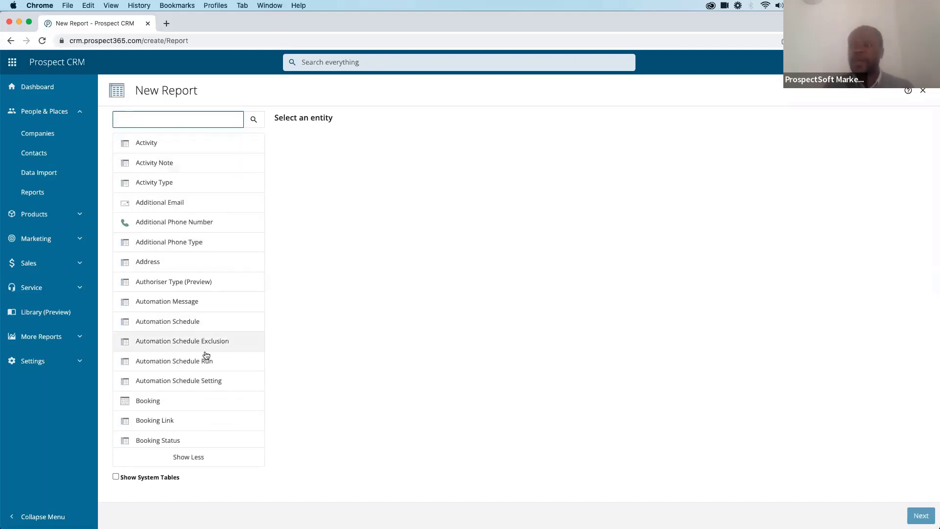
{"action": "left_click", "coordinate": [189, 463]}
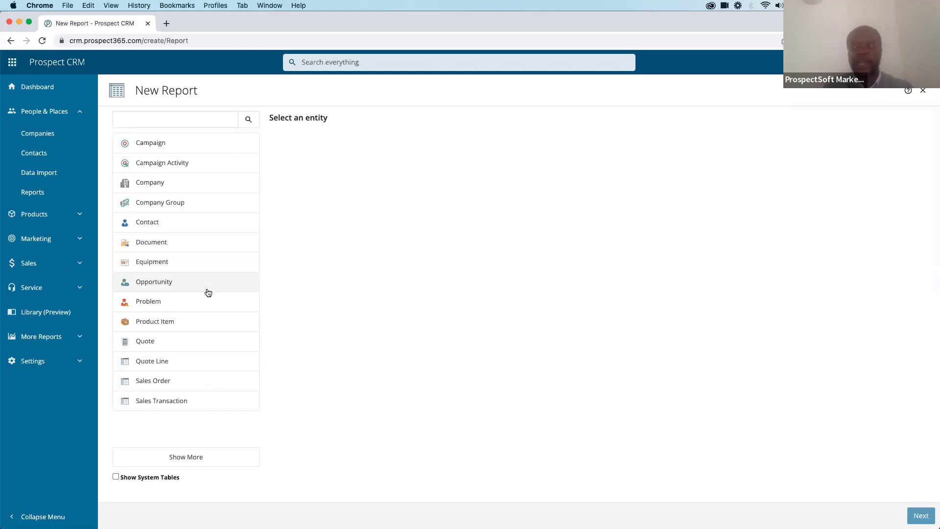
{"action": "left_click", "coordinate": [170, 188]}
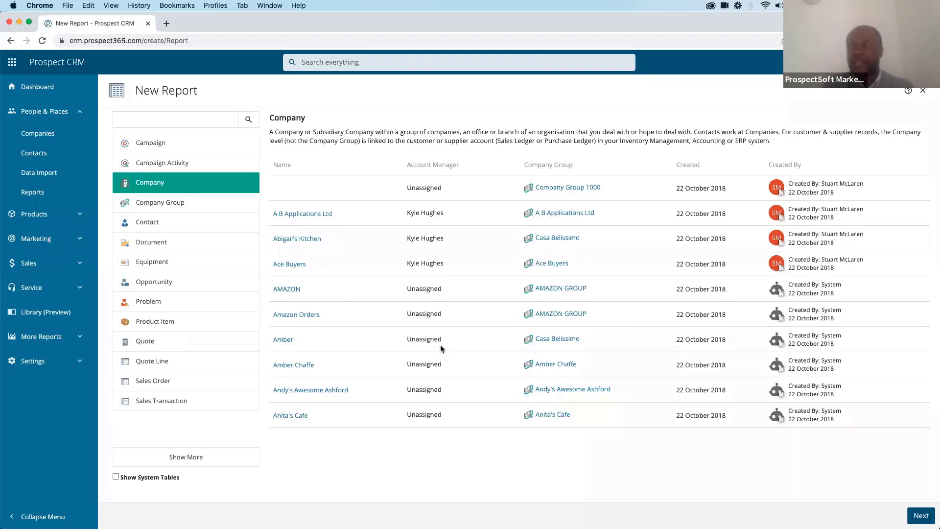
{"action": "left_click", "coordinate": [921, 516]}
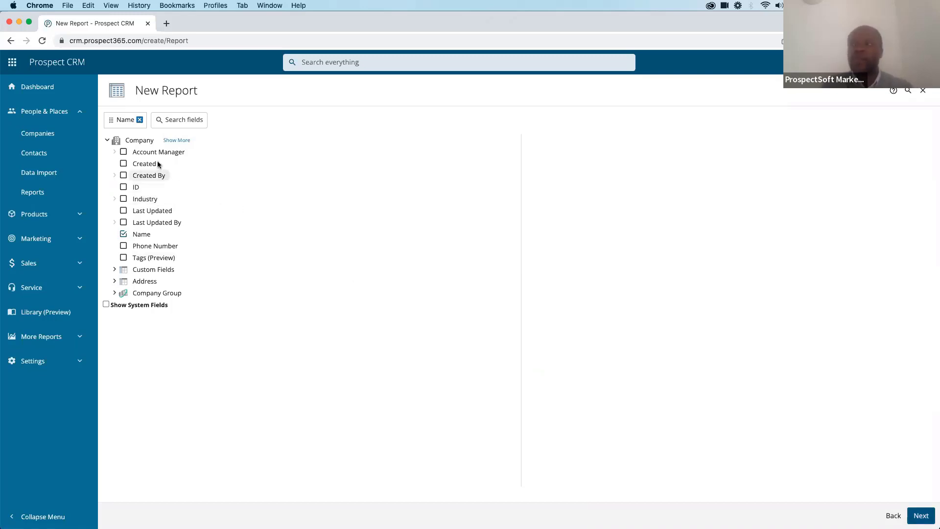
Add Account Manager and, from the additional company fields, Territory as columns of the new report.
{"action": "left_click", "coordinate": [124, 152]}
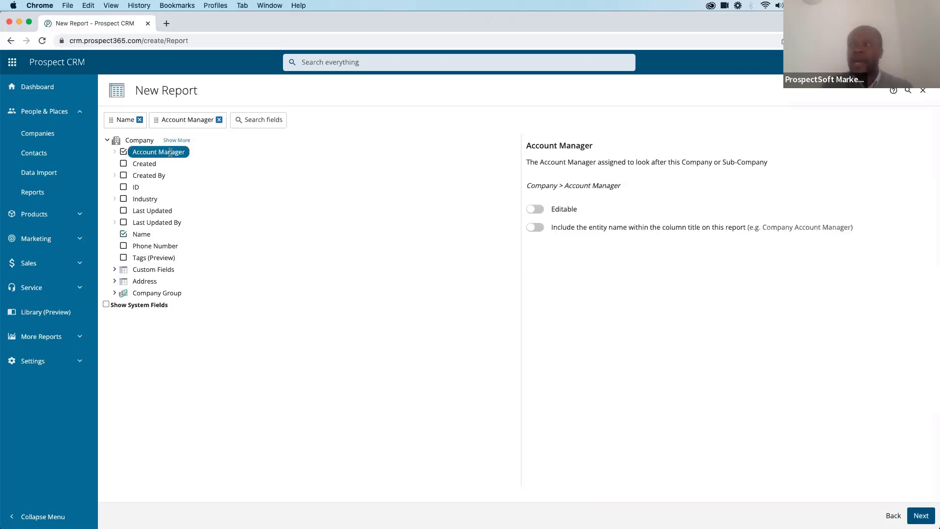
{"action": "left_click", "coordinate": [184, 143]}
{"action": "scroll", "coordinate": [181, 313], "scroll_direction": "down", "scroll_amount": 5}
{"action": "scroll", "coordinate": [181, 311], "scroll_direction": "down", "scroll_amount": 1}
{"action": "left_click", "coordinate": [122, 365]}
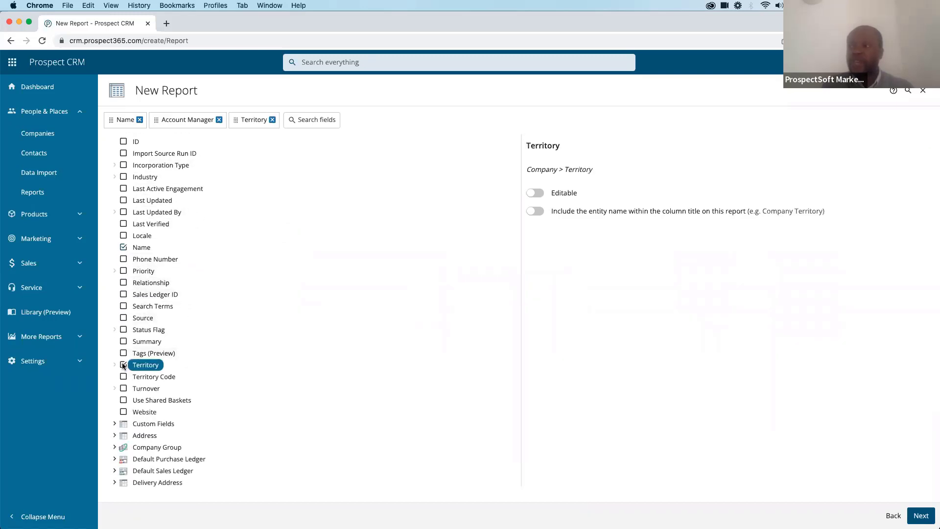
Expand the Company Group fields and add its Type as a column.
{"action": "scroll", "coordinate": [198, 340], "scroll_direction": "down", "scroll_amount": 2}
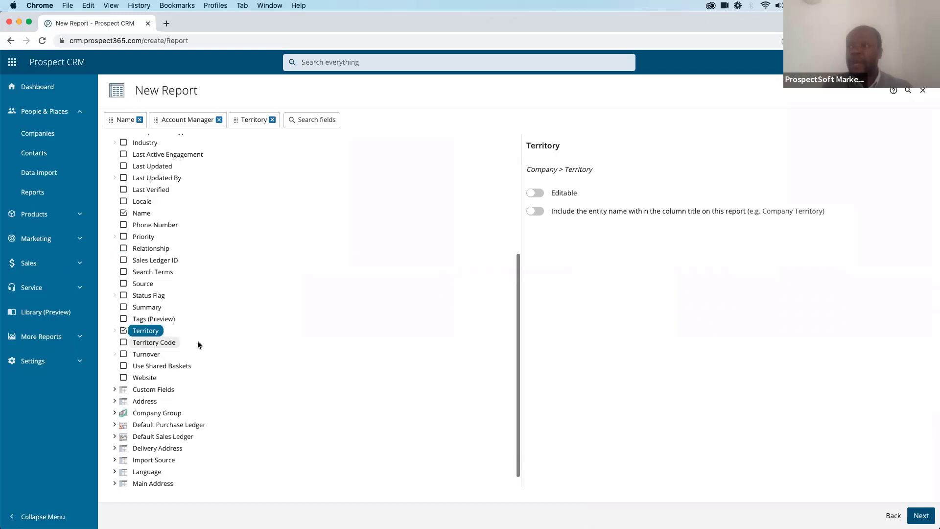
{"action": "left_click", "coordinate": [114, 399]}
{"action": "scroll", "coordinate": [113, 400], "scroll_direction": "down", "scroll_amount": 3}
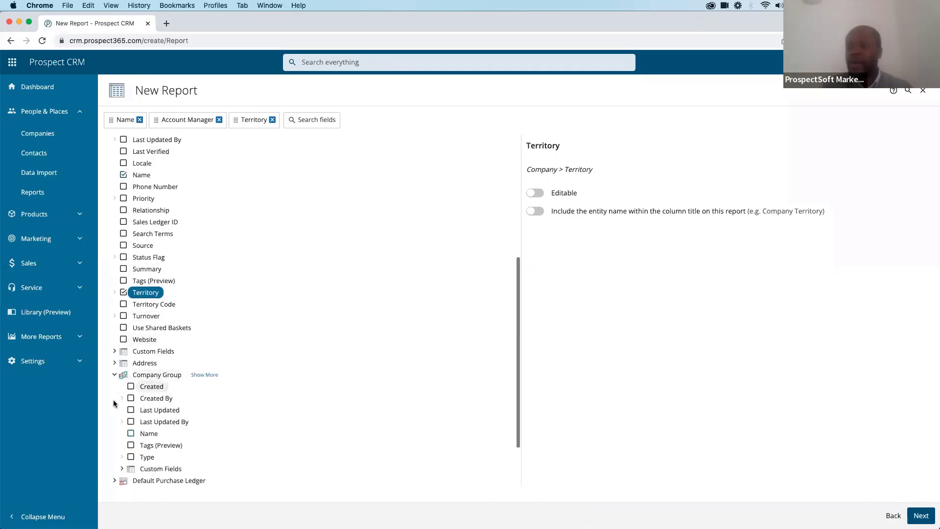
{"action": "left_click", "coordinate": [131, 424]}
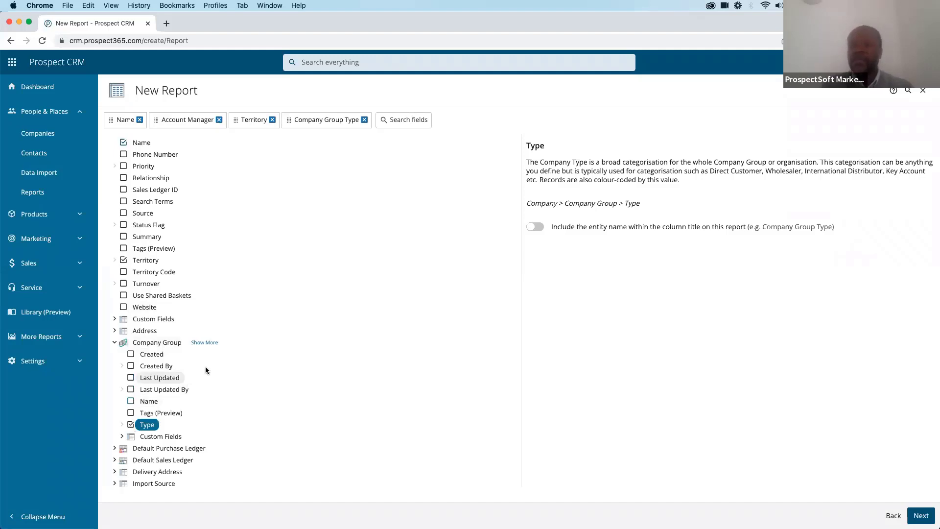
Review the available company fields and look at the field search dialog, closing it without changes.
{"action": "scroll", "coordinate": [249, 372], "scroll_direction": "up", "scroll_amount": 1}
{"action": "scroll", "coordinate": [250, 373], "scroll_direction": "up", "scroll_amount": 5}
{"action": "scroll", "coordinate": [249, 373], "scroll_direction": "up", "scroll_amount": 3}
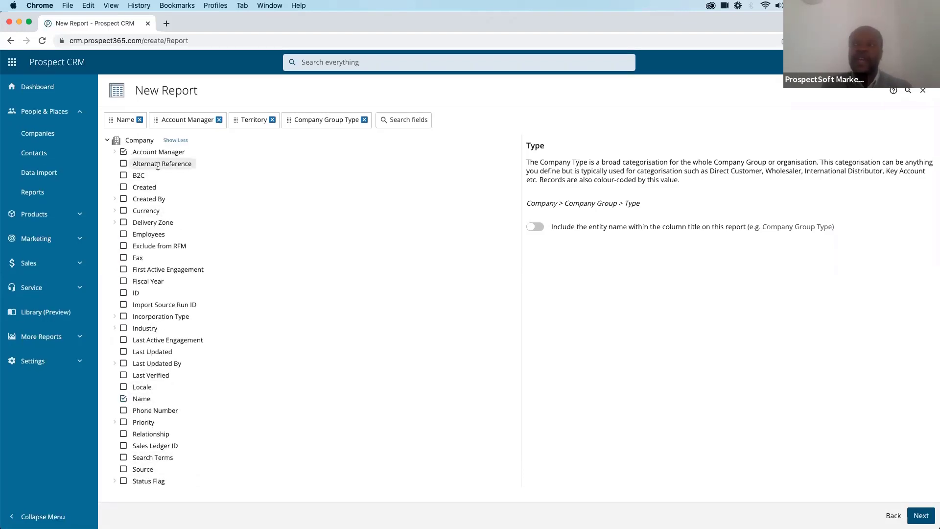
{"action": "scroll", "coordinate": [180, 364], "scroll_direction": "down", "scroll_amount": 9}
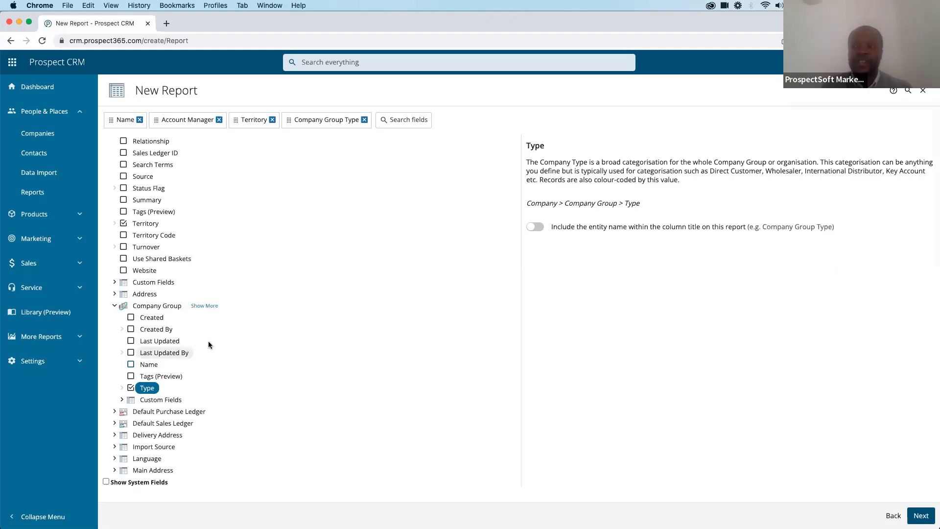
{"action": "left_click", "coordinate": [416, 121]}
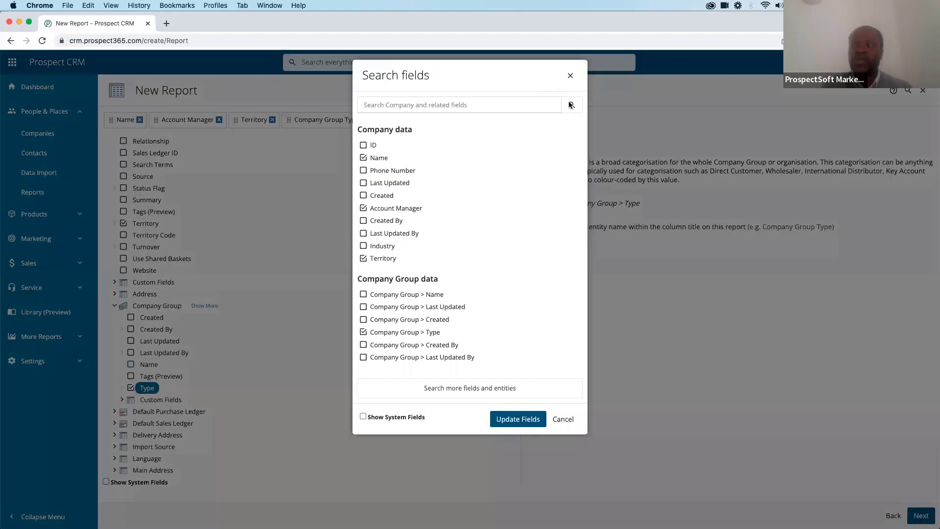
{"action": "left_click", "coordinate": [569, 76]}
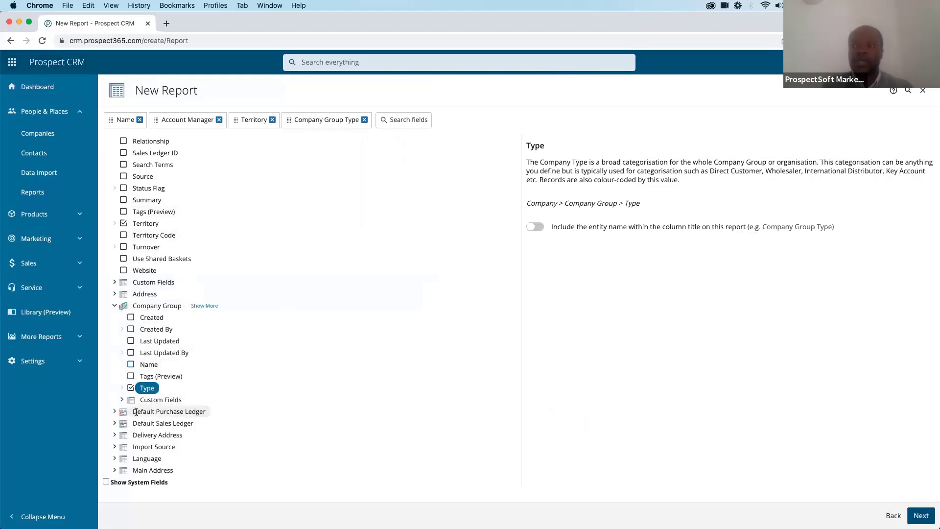
Expand Sales Ledger Stats under Default Sales Ledger and add Sales Value as a column of the report.
{"action": "left_click", "coordinate": [116, 422]}
{"action": "scroll", "coordinate": [158, 419], "scroll_direction": "down", "scroll_amount": 5}
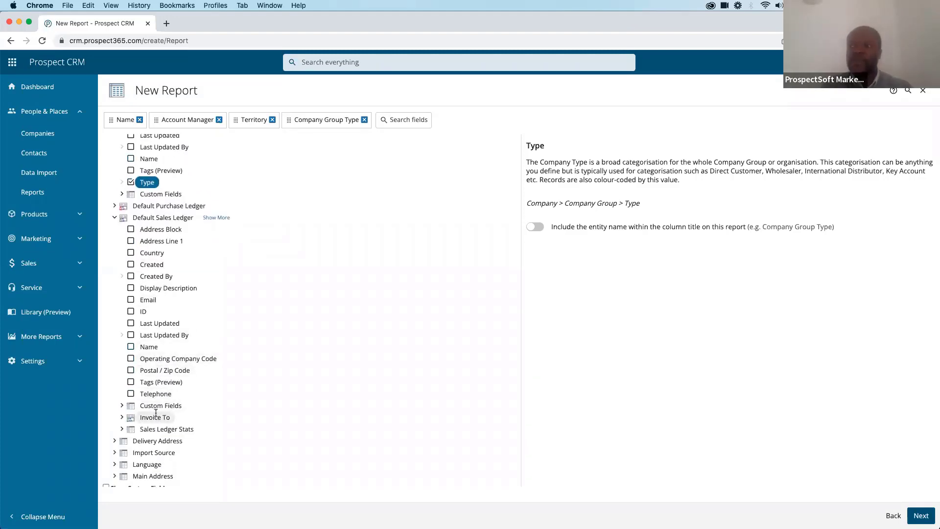
{"action": "left_click", "coordinate": [122, 429]}
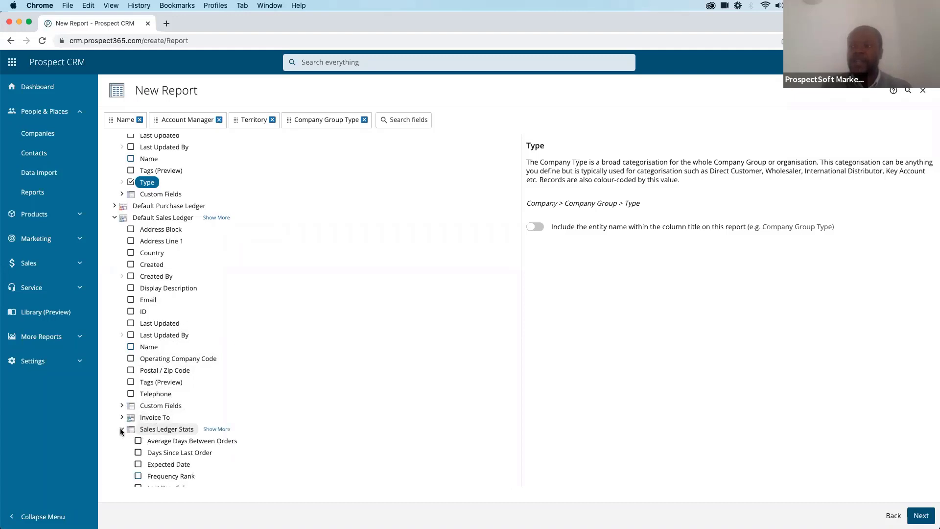
{"action": "scroll", "coordinate": [132, 422], "scroll_direction": "down", "scroll_amount": 4}
{"action": "scroll", "coordinate": [139, 416], "scroll_direction": "down", "scroll_amount": 2}
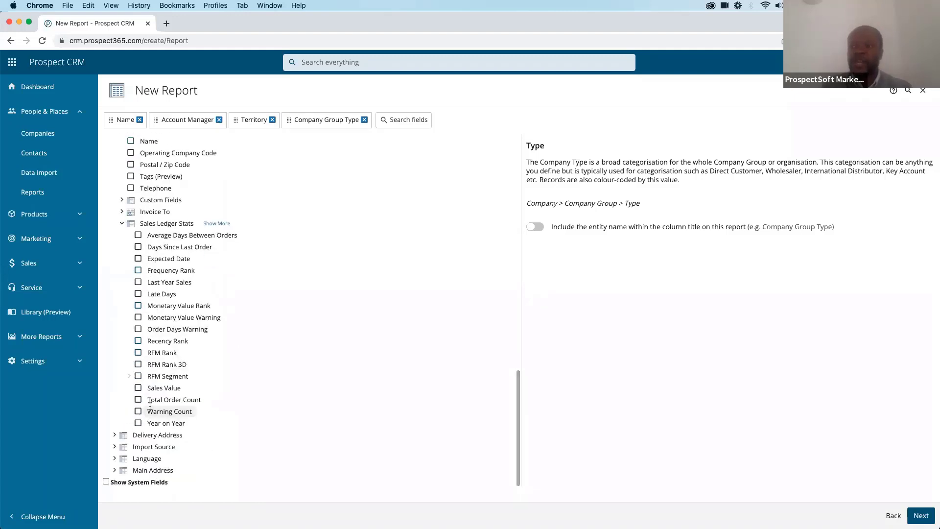
{"action": "left_click", "coordinate": [138, 388]}
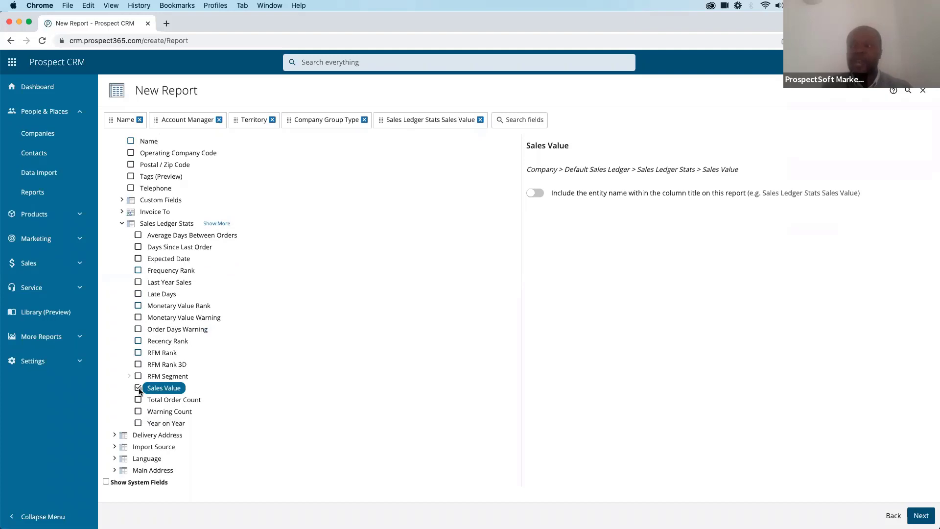
Reveal the additional Sales Ledger Stats fields and add Last Year Sales, Last Order Date and Average Days Between Orders as columns.
{"action": "left_click", "coordinate": [225, 225]}
{"action": "scroll", "coordinate": [150, 318], "scroll_direction": "down", "scroll_amount": 1}
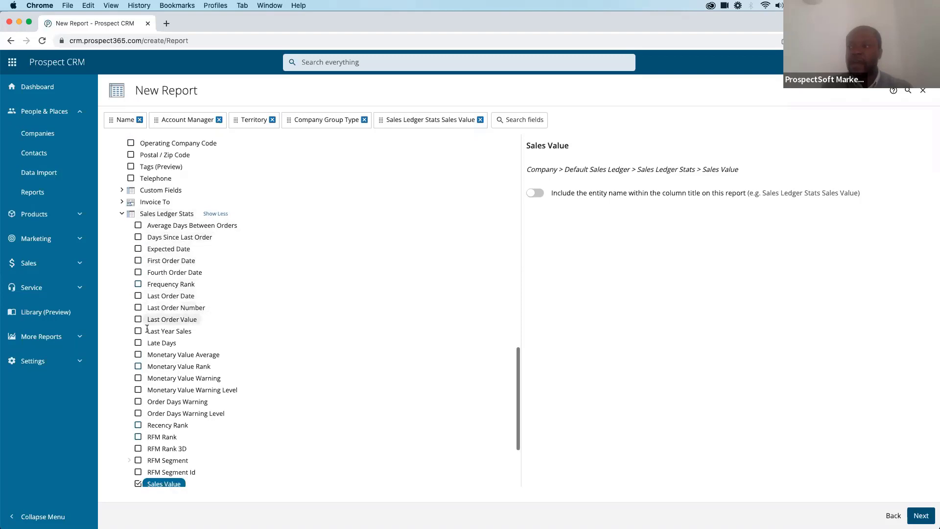
{"action": "left_click", "coordinate": [138, 332]}
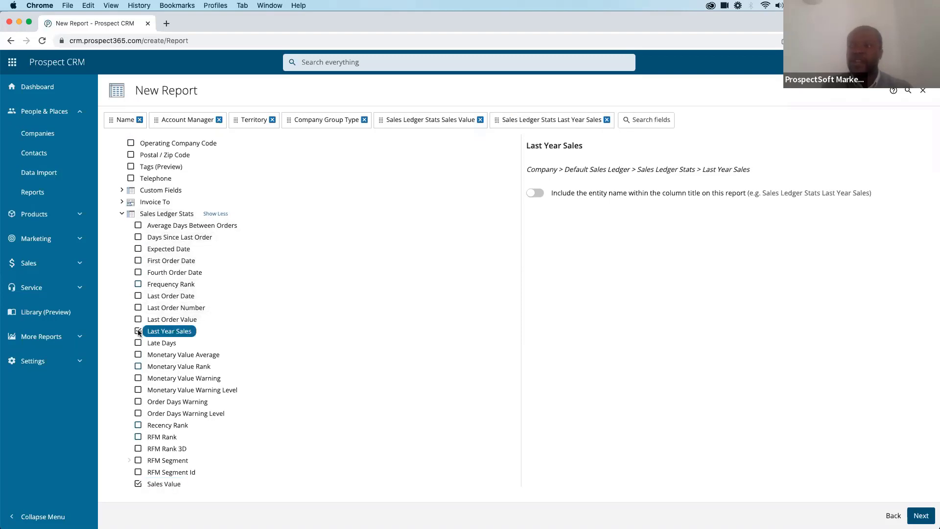
{"action": "left_click", "coordinate": [138, 295]}
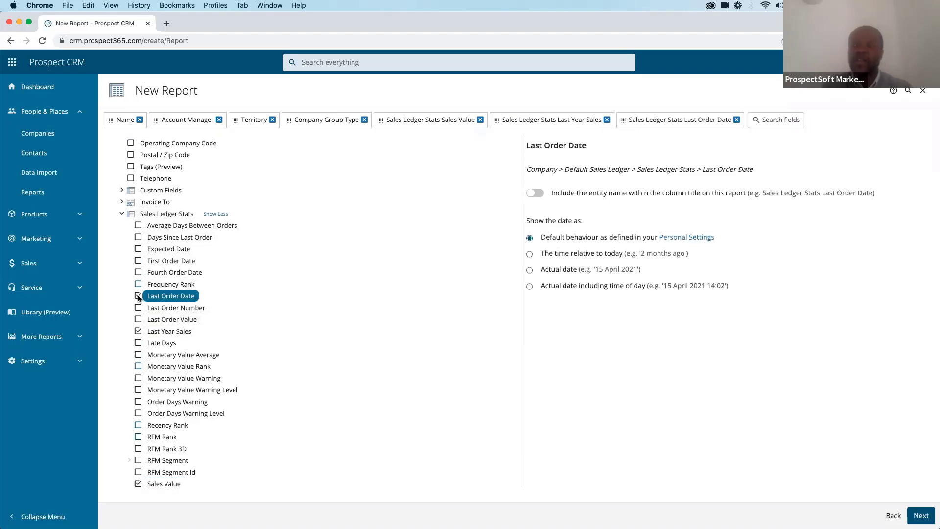
{"action": "left_click", "coordinate": [138, 225]}
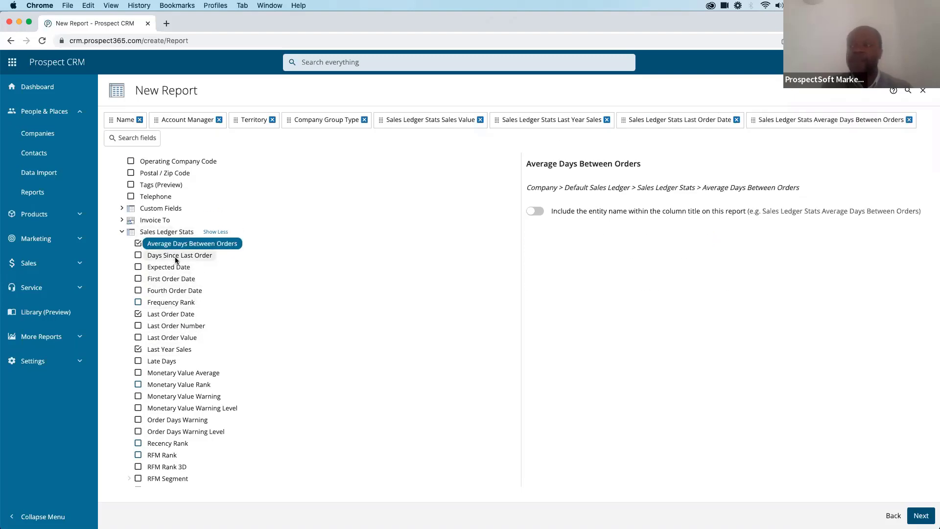
Add Days Since Last Order and RFM Segment from the Sales Ledger Stats as further columns.
{"action": "scroll", "coordinate": [171, 304], "scroll_direction": "down", "scroll_amount": 2}
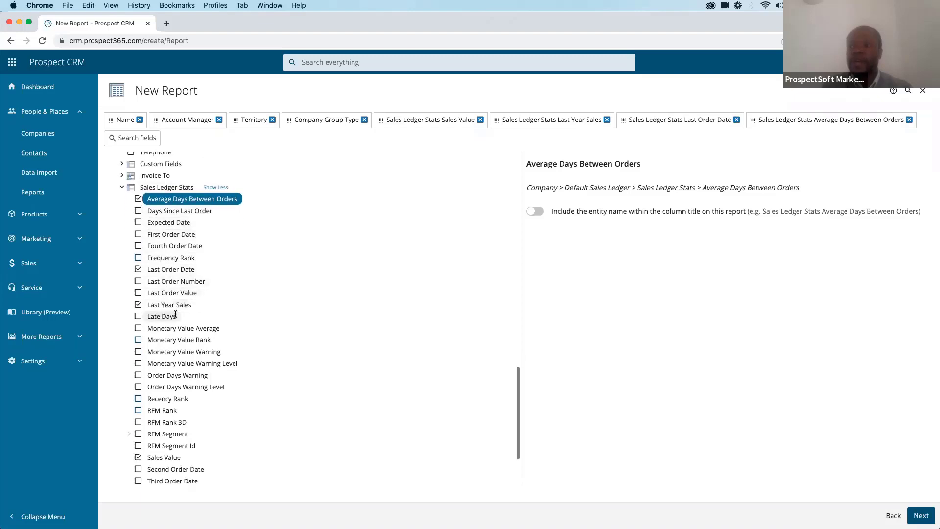
{"action": "left_click", "coordinate": [138, 210]}
{"action": "scroll", "coordinate": [140, 318], "scroll_direction": "down", "scroll_amount": 3}
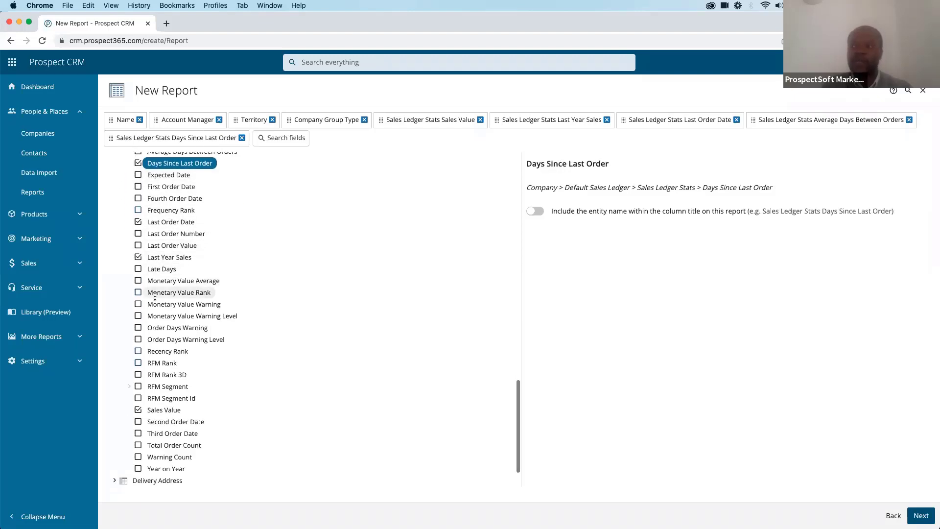
{"action": "left_click", "coordinate": [138, 361]}
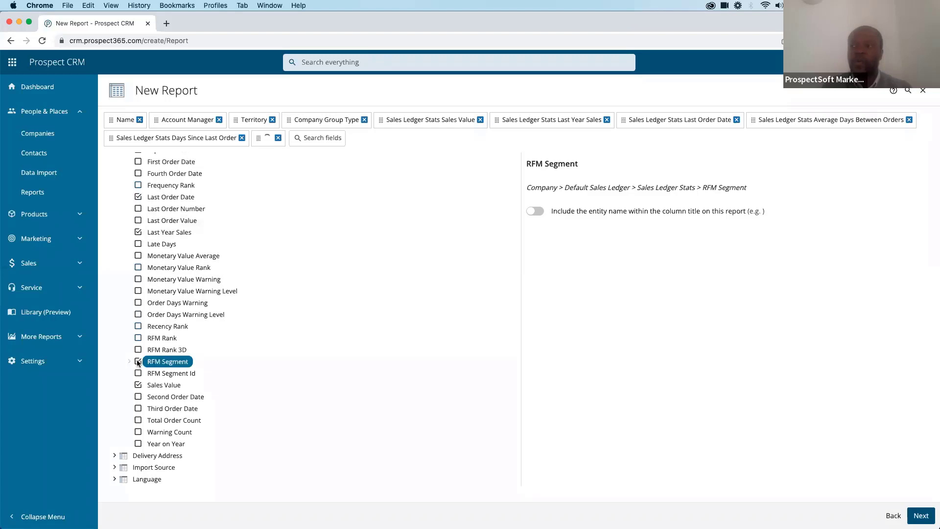
Set the Last Order Date column to show the actual date without the time of day.
{"action": "scroll", "coordinate": [137, 362], "scroll_direction": "up", "scroll_amount": 7}
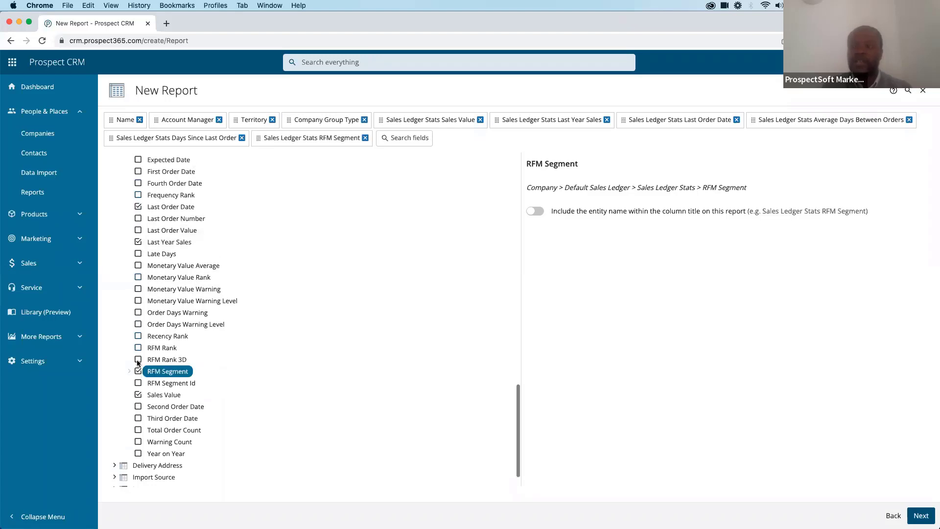
{"action": "scroll", "coordinate": [137, 363], "scroll_direction": "up", "scroll_amount": 9}
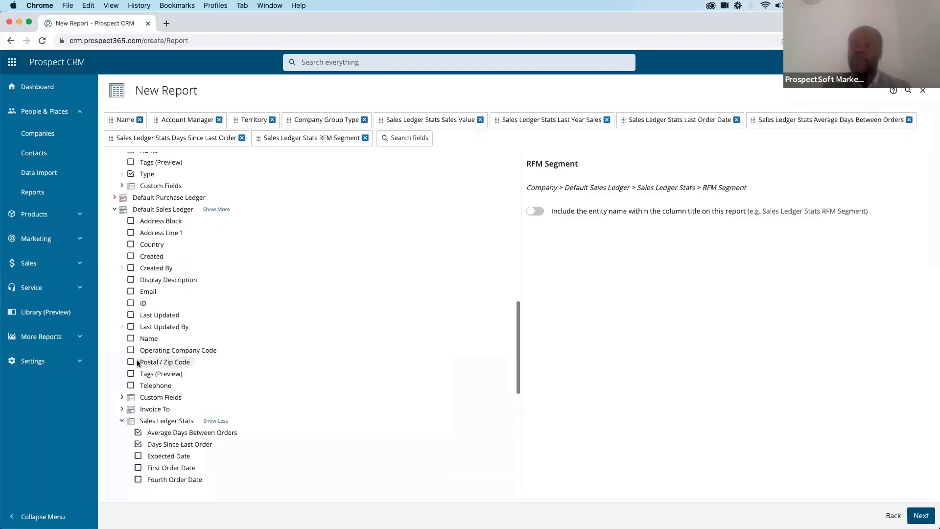
{"action": "scroll", "coordinate": [136, 360], "scroll_direction": "up", "scroll_amount": 8}
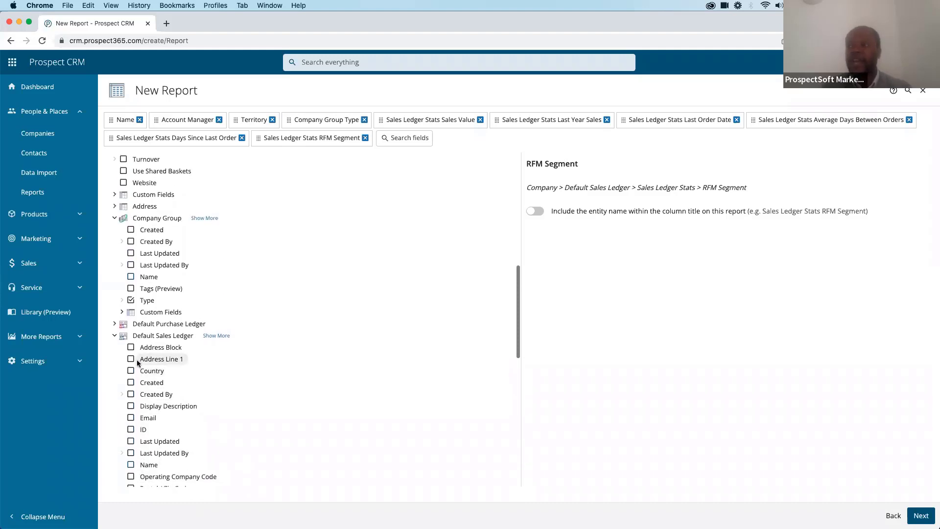
{"action": "scroll", "coordinate": [133, 369], "scroll_direction": "up", "scroll_amount": 10}
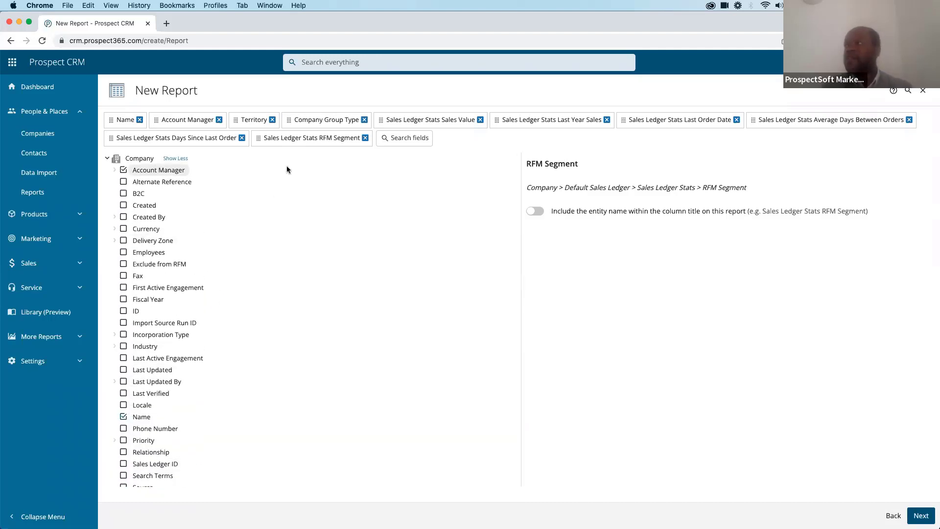
{"action": "left_click", "coordinate": [666, 123]}
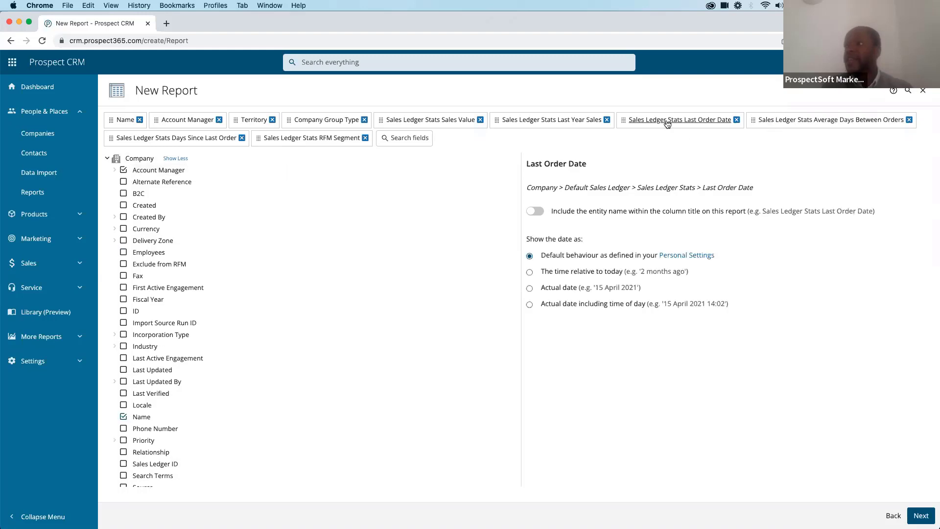
{"action": "left_click", "coordinate": [529, 289]}
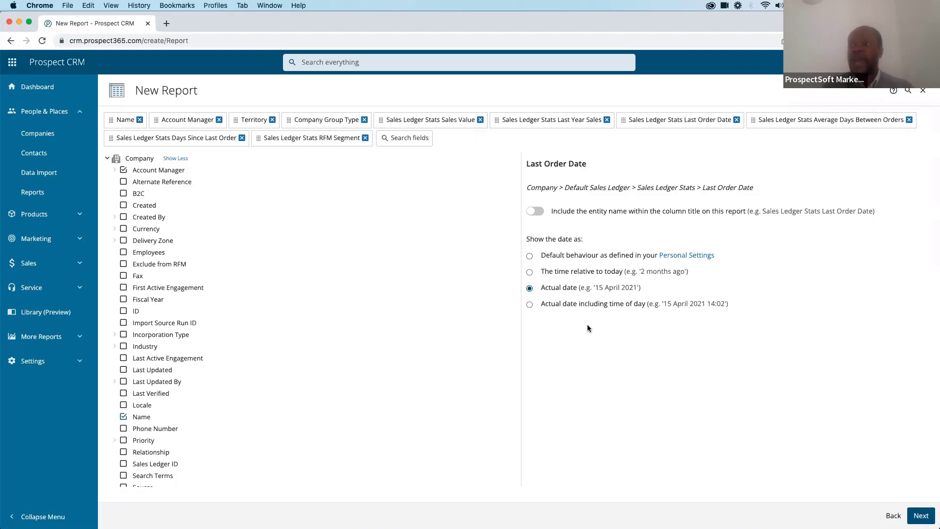
Make the Account Manager column editable with the entity name in its title, view the Name column's options and generate the report.
{"action": "left_click", "coordinate": [193, 122]}
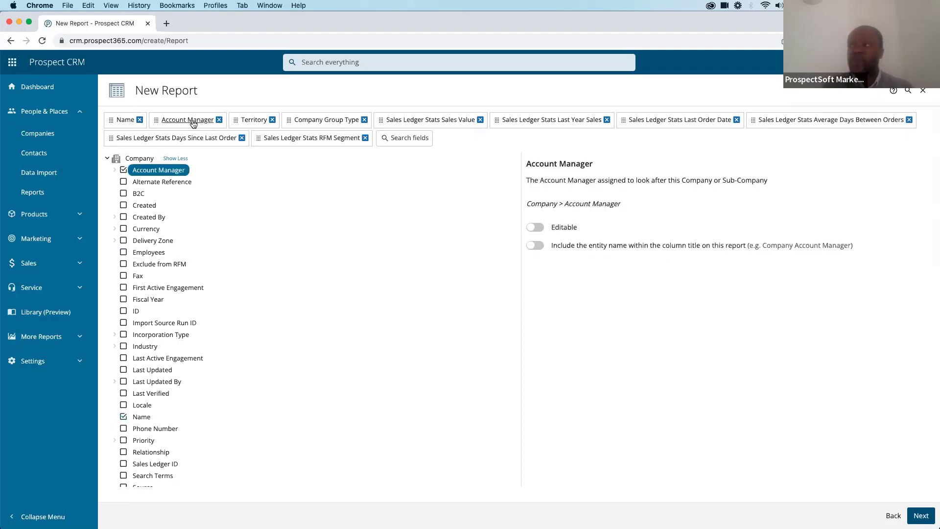
{"action": "left_click", "coordinate": [538, 228]}
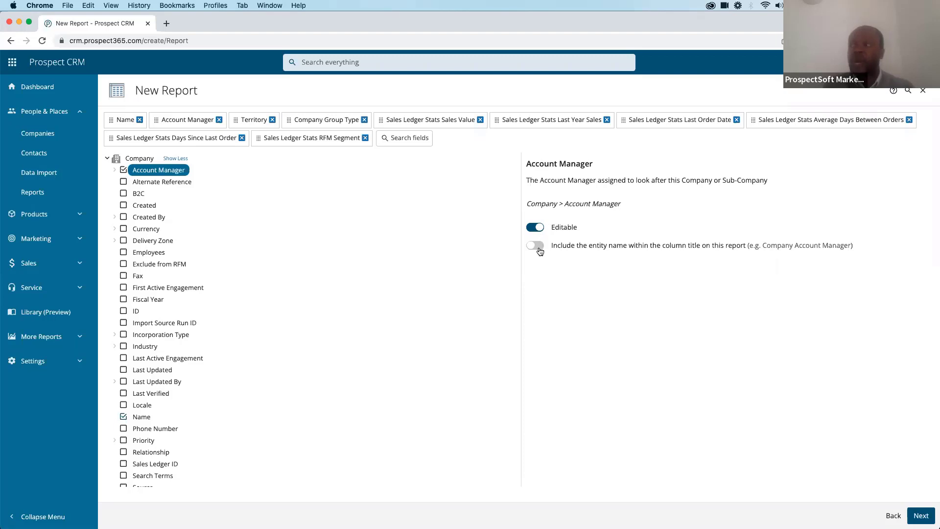
{"action": "left_click", "coordinate": [537, 246]}
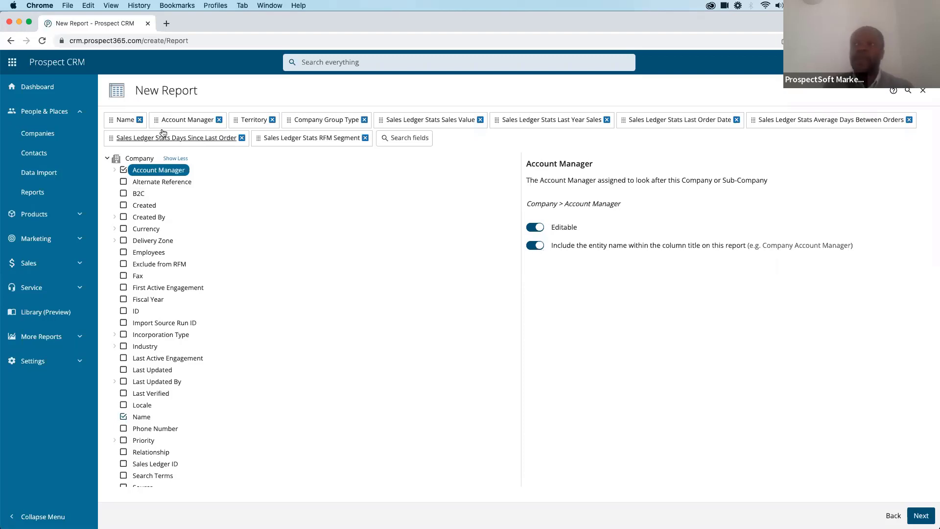
{"action": "left_click", "coordinate": [125, 121]}
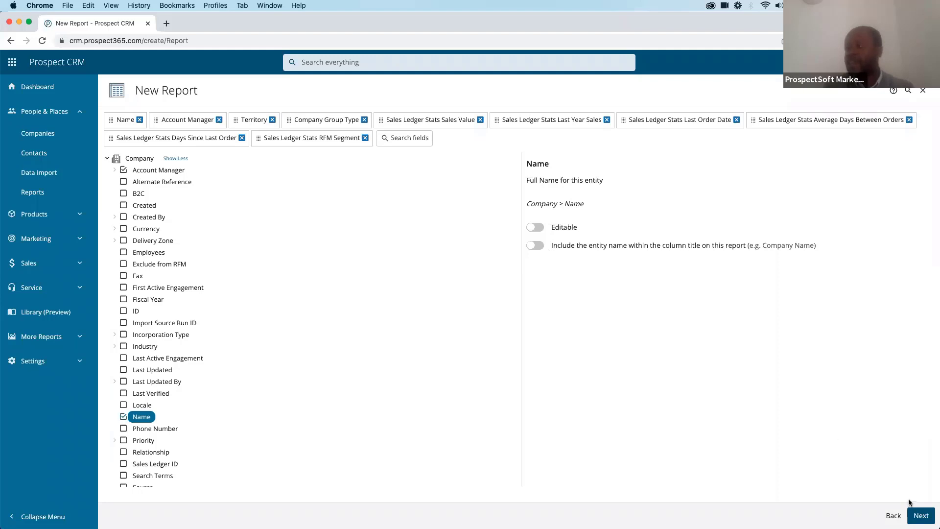
{"action": "left_click", "coordinate": [917, 517]}
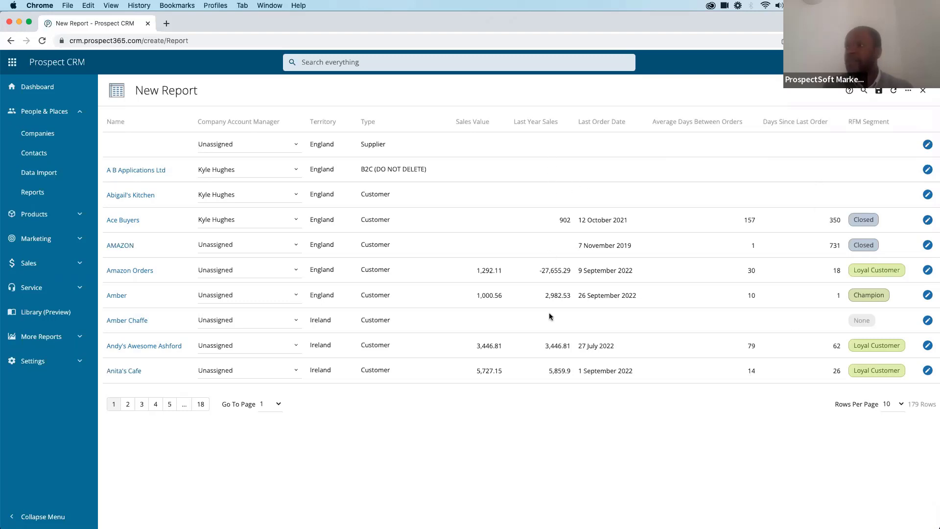
Start adding a filter to the report and expand Sales Ledger Stats under Default Sales Ledger in the full company field list.
{"action": "left_click", "coordinate": [907, 91]}
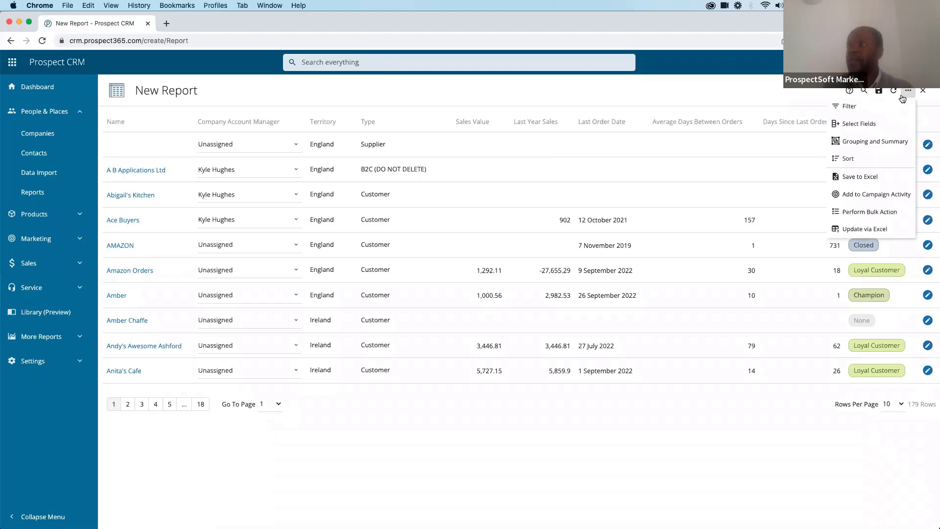
{"action": "left_click", "coordinate": [876, 112]}
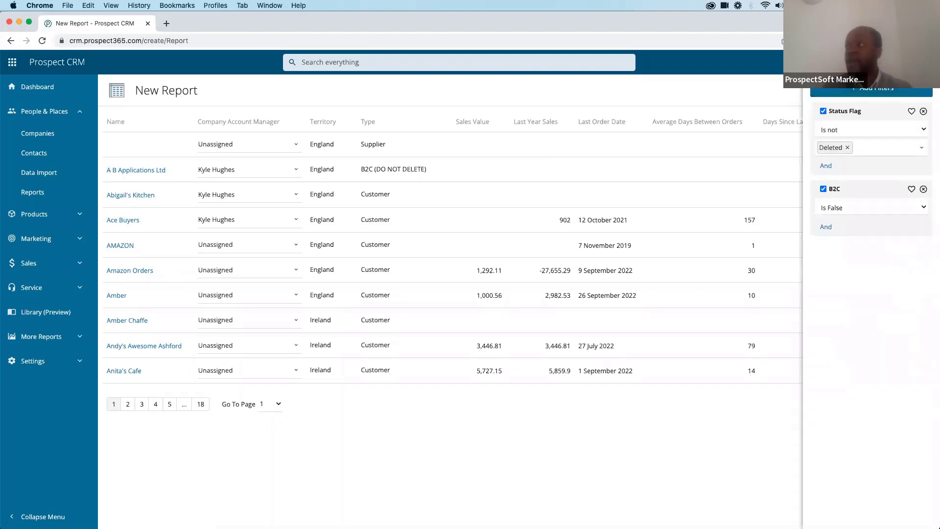
{"action": "left_click", "coordinate": [876, 88]}
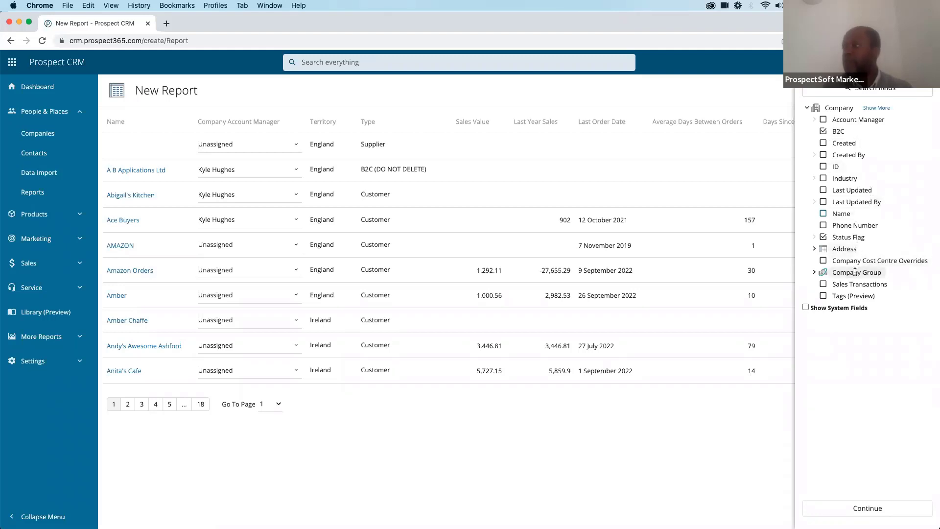
{"action": "left_click", "coordinate": [877, 108]}
{"action": "scroll", "coordinate": [867, 220], "scroll_direction": "down", "scroll_amount": 1}
{"action": "scroll", "coordinate": [867, 221], "scroll_direction": "down", "scroll_amount": 5}
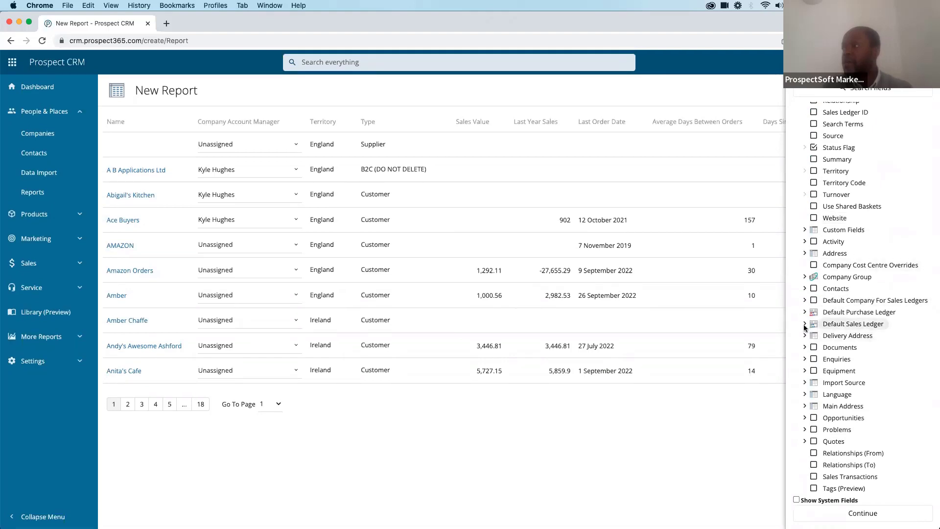
{"action": "left_click", "coordinate": [805, 324]}
{"action": "scroll", "coordinate": [804, 327], "scroll_direction": "down", "scroll_amount": 5}
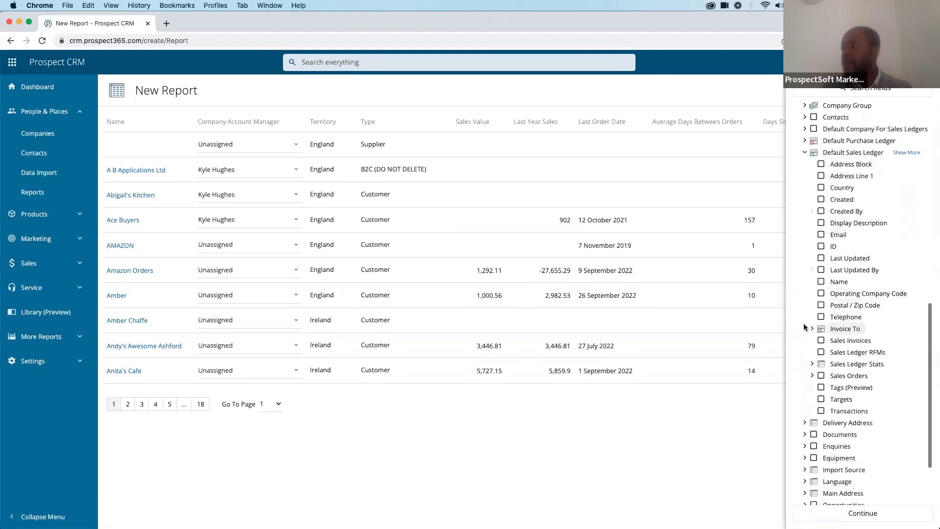
{"action": "left_click", "coordinate": [811, 364]}
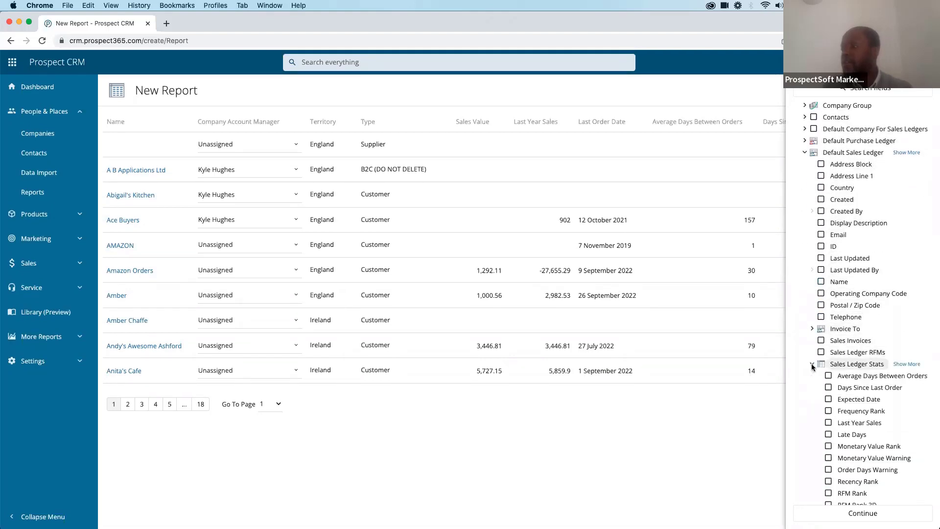
Reveal the additional Sales Ledger Stats fields and add Total Order Count as a report filter.
{"action": "scroll", "coordinate": [812, 367], "scroll_direction": "down", "scroll_amount": 1}
{"action": "scroll", "coordinate": [811, 367], "scroll_direction": "down", "scroll_amount": 4}
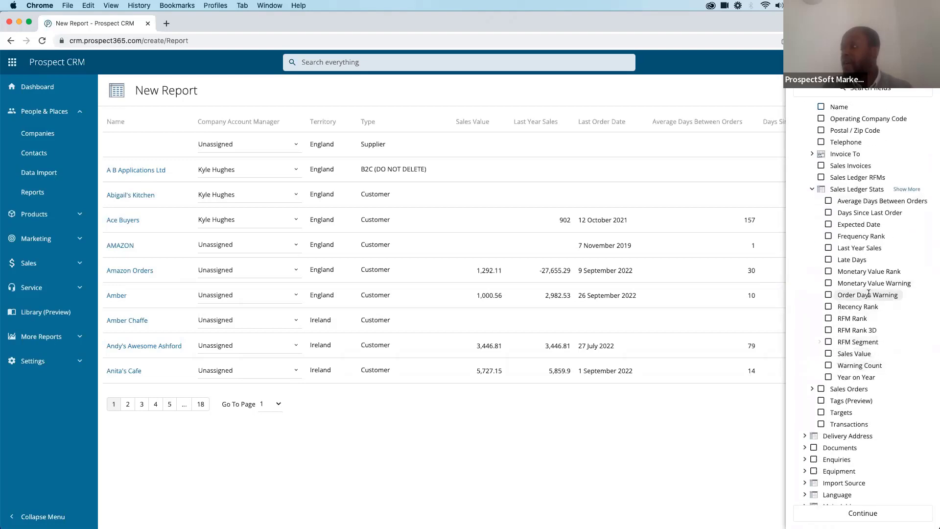
{"action": "left_click", "coordinate": [907, 190]}
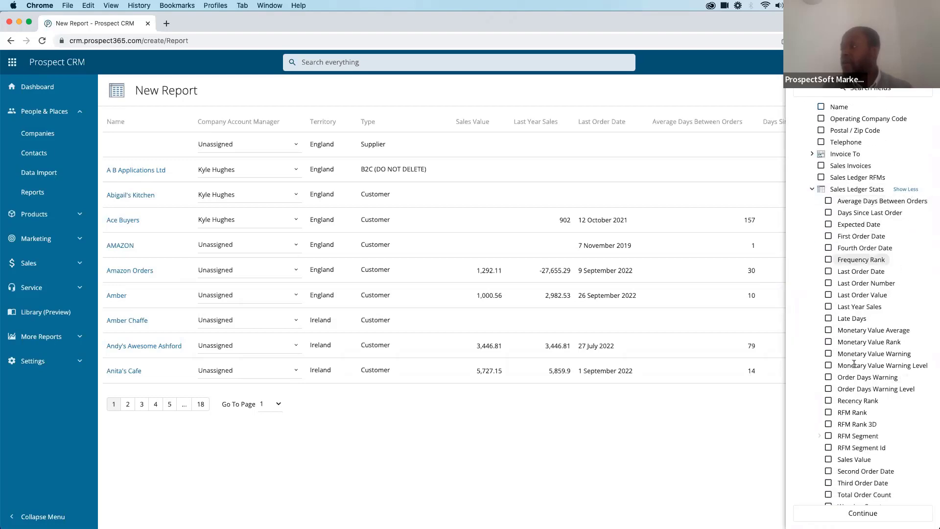
{"action": "scroll", "coordinate": [854, 364], "scroll_direction": "down", "scroll_amount": 2}
{"action": "scroll", "coordinate": [855, 364], "scroll_direction": "down", "scroll_amount": 2}
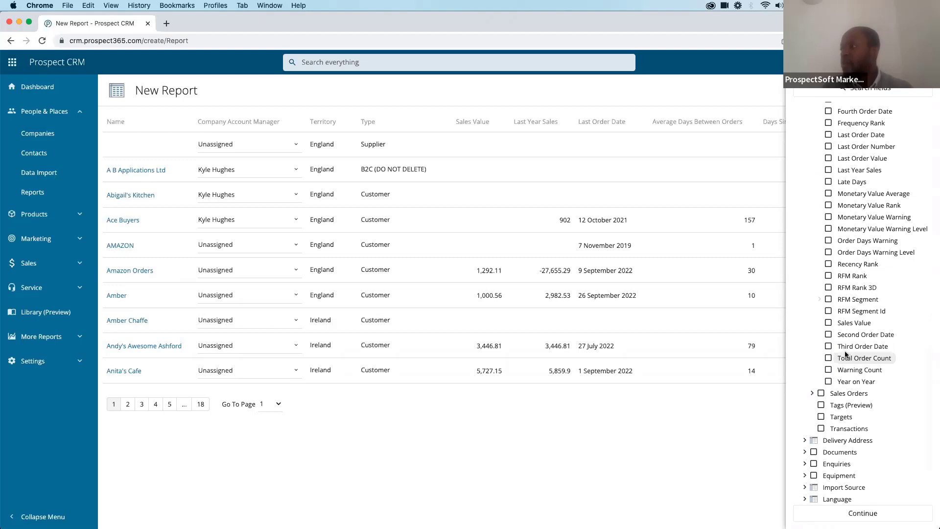
{"action": "left_click", "coordinate": [828, 359]}
{"action": "left_click", "coordinate": [849, 513]}
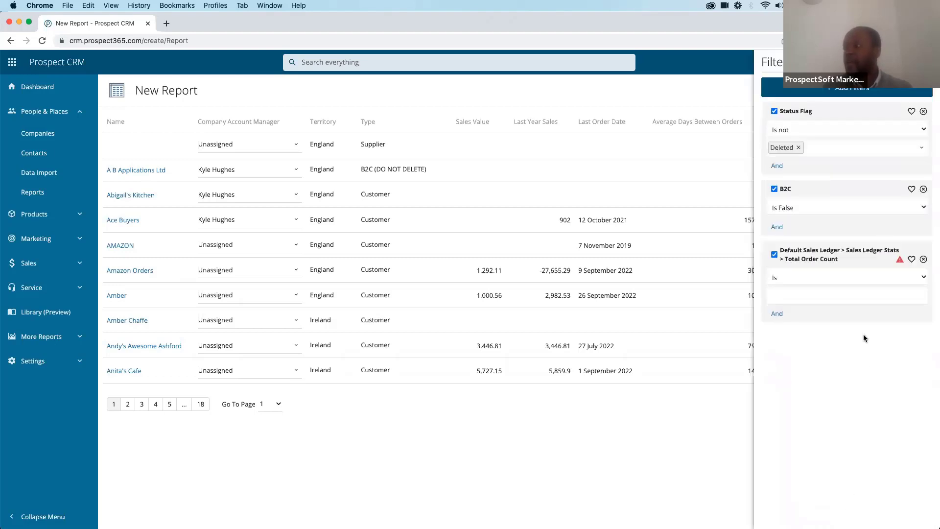
Set the Total Order Count filter to "Is greater than" 0.
{"action": "left_click", "coordinate": [922, 278]}
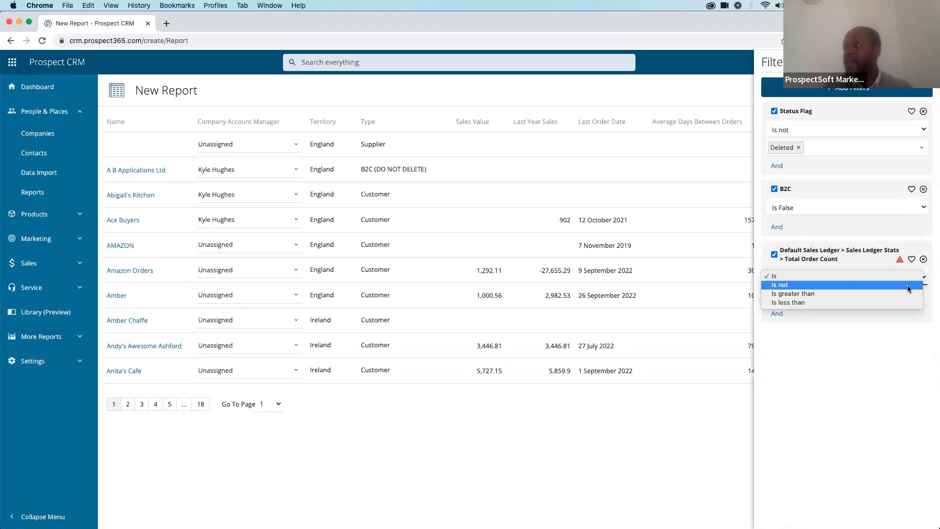
{"action": "left_click", "coordinate": [919, 294]}
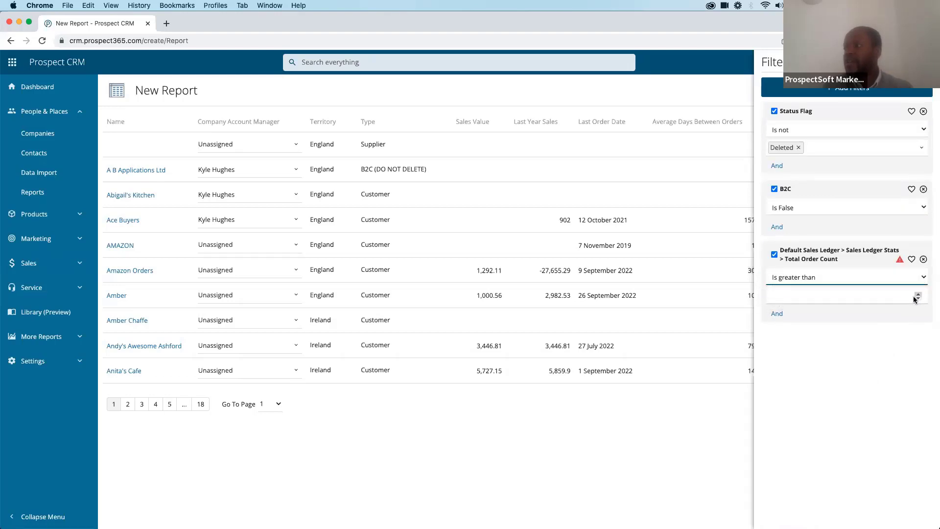
{"action": "left_click", "coordinate": [919, 296]}
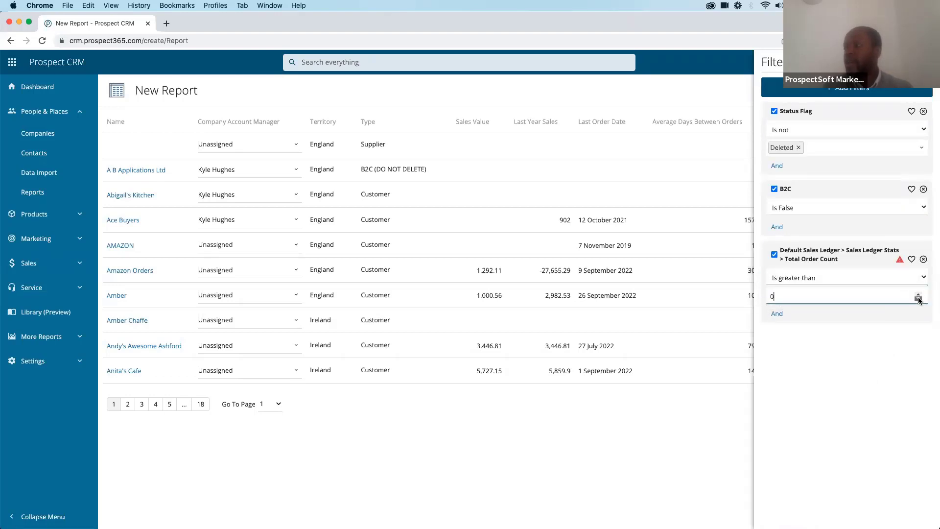
Open the report's Grouping and Summary settings and expand Sales Ledger Stats under Default Sales Ledger in the full company field list.
{"action": "left_click", "coordinate": [536, 468]}
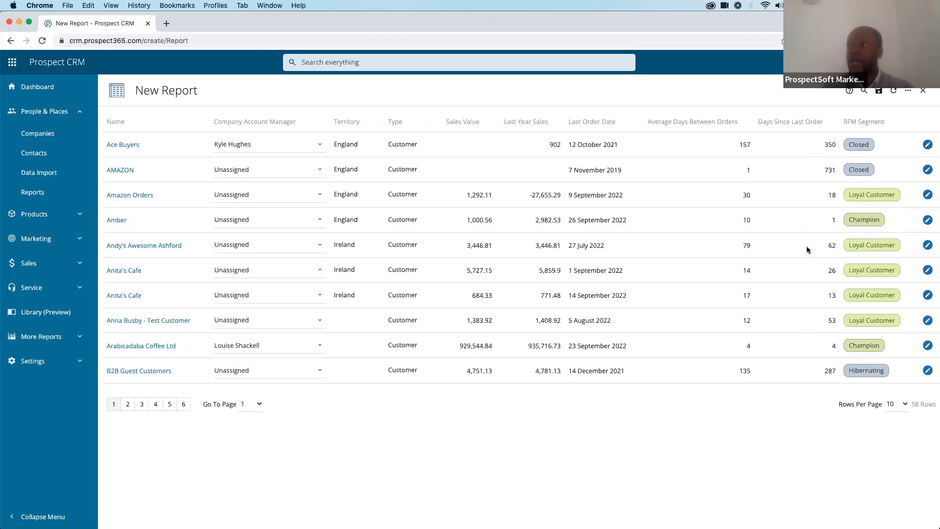
{"action": "left_click", "coordinate": [907, 94]}
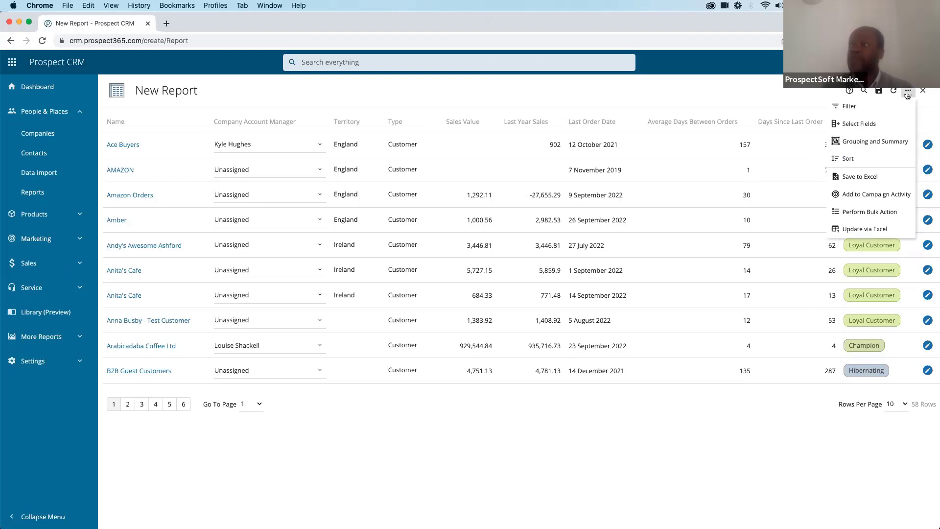
{"action": "left_click", "coordinate": [877, 142]}
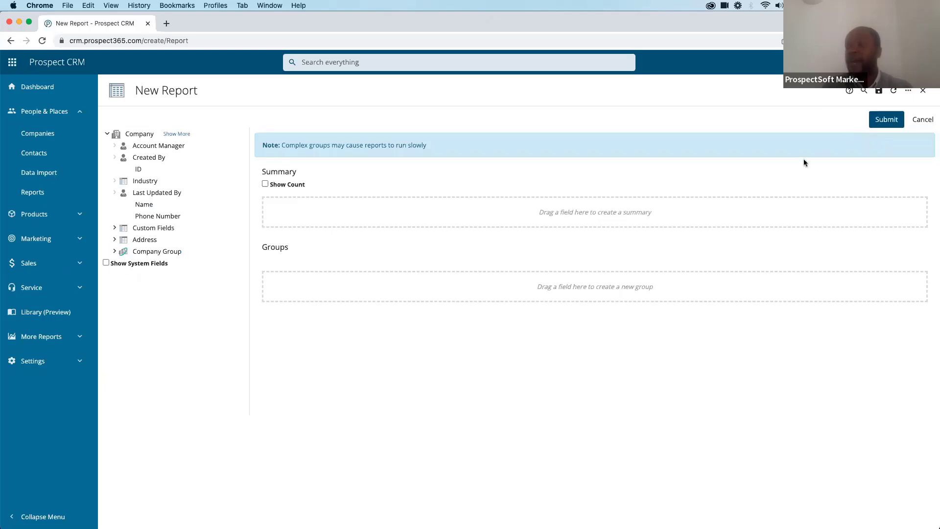
{"action": "left_click", "coordinate": [177, 134]}
{"action": "scroll", "coordinate": [168, 293], "scroll_direction": "down", "scroll_amount": 5}
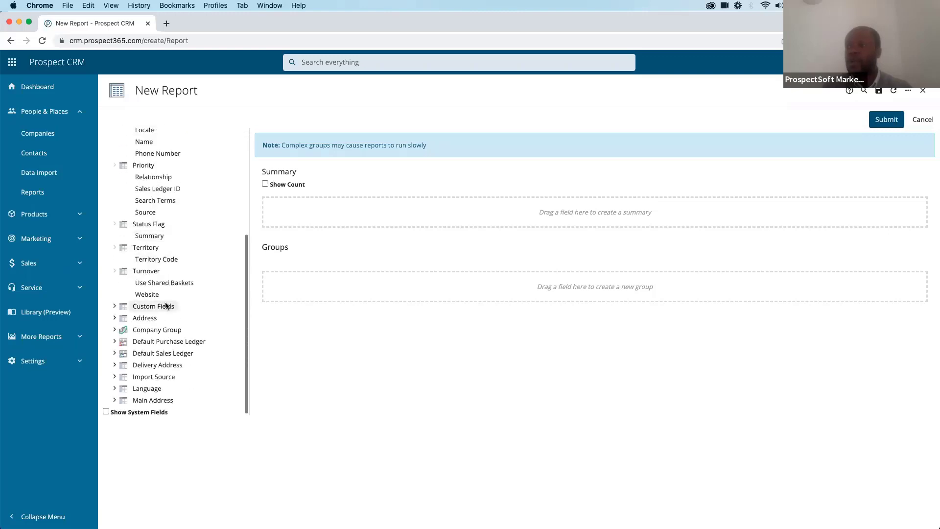
{"action": "left_click", "coordinate": [114, 353]}
{"action": "scroll", "coordinate": [116, 383], "scroll_direction": "down", "scroll_amount": 5}
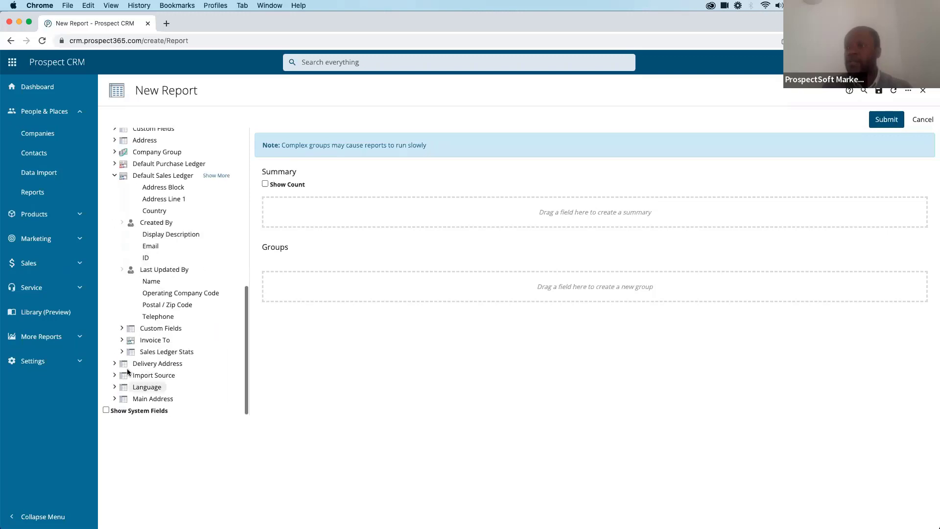
{"action": "left_click", "coordinate": [122, 351]}
Reveal the additional Sales Ledger Stats fields and add Sales Value as a Total to the report summary.
{"action": "scroll", "coordinate": [147, 367], "scroll_direction": "down", "scroll_amount": 4}
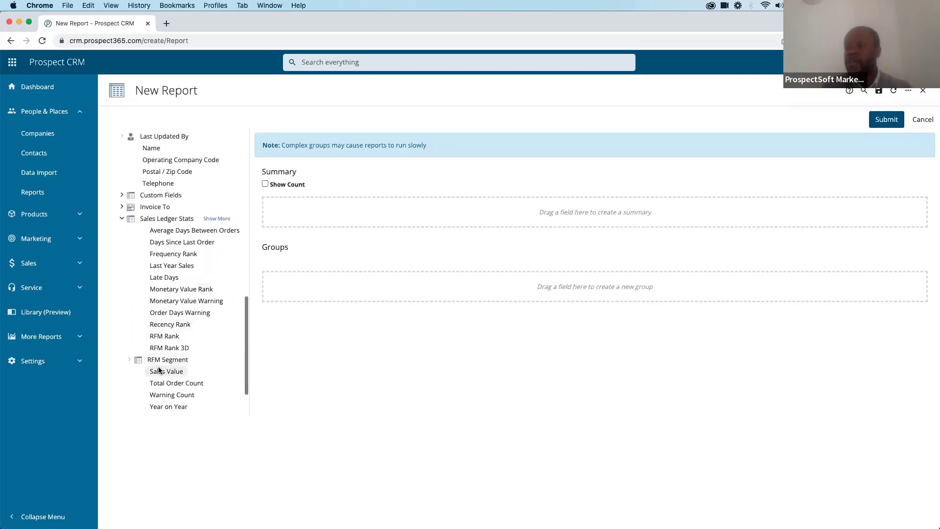
{"action": "scroll", "coordinate": [184, 337], "scroll_direction": "down", "scroll_amount": 1}
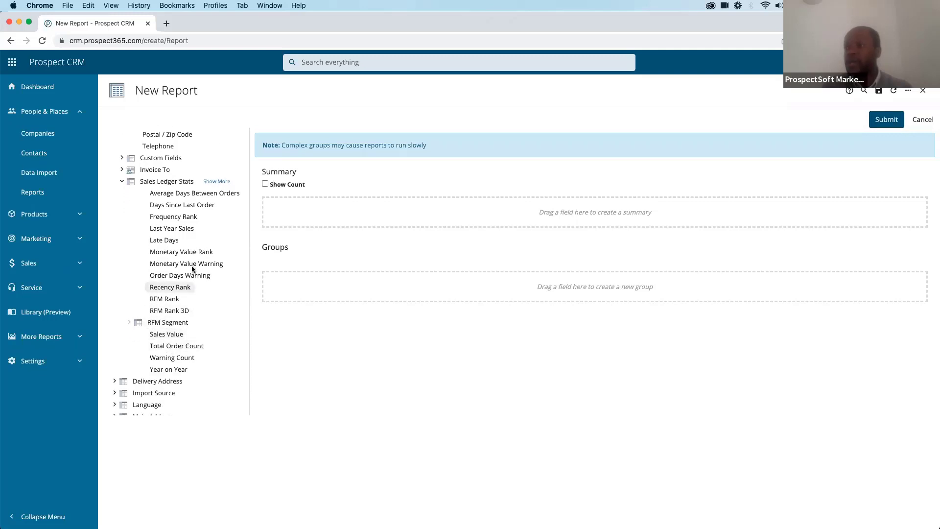
{"action": "left_click", "coordinate": [217, 184]}
{"action": "scroll", "coordinate": [193, 300], "scroll_direction": "down", "scroll_amount": 3}
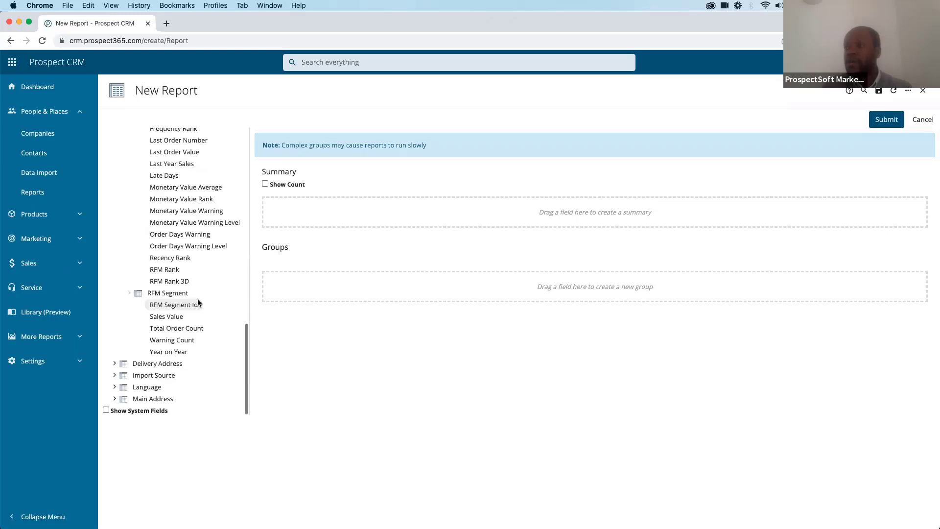
{"action": "left_click_drag", "start_coordinate": [178, 321], "coordinate": [302, 205]}
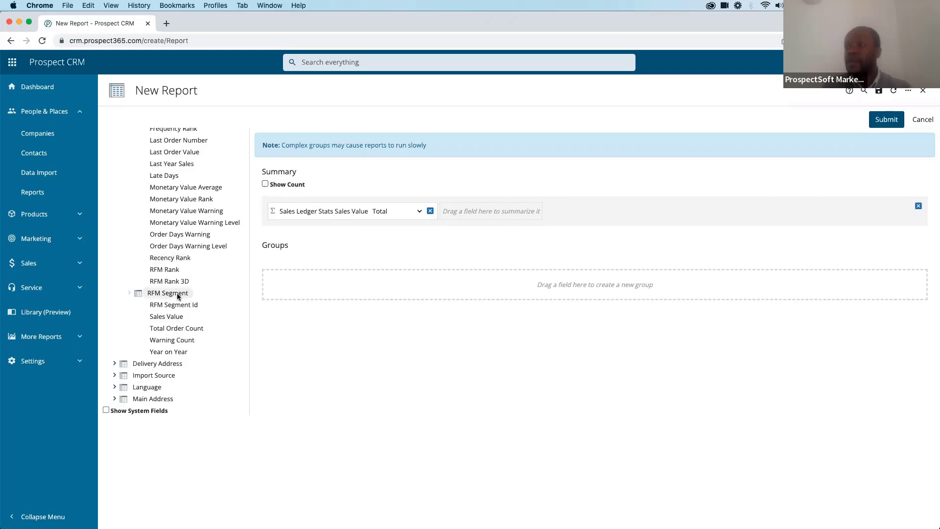
Expand Territory in the company fields and create a report group by its Description field.
{"action": "scroll", "coordinate": [178, 296], "scroll_direction": "up", "scroll_amount": 15}
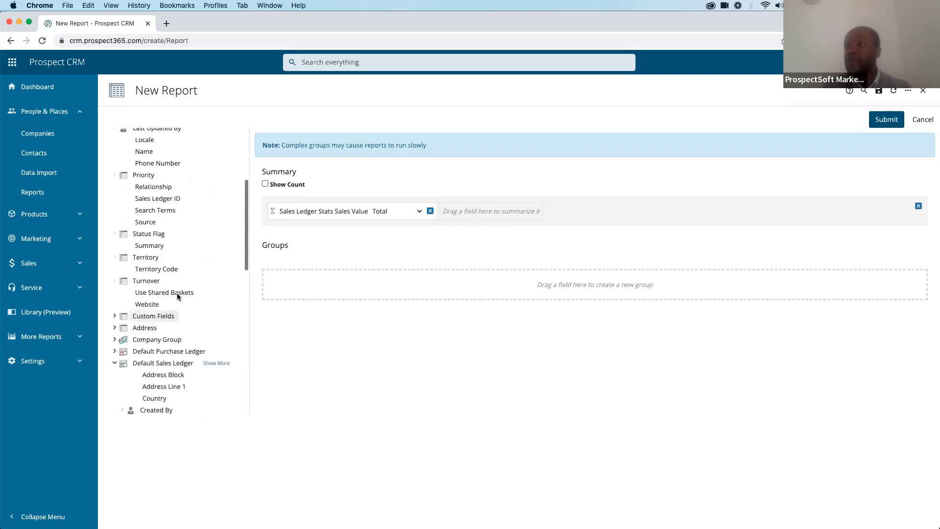
{"action": "scroll", "coordinate": [177, 295], "scroll_direction": "up", "scroll_amount": 3}
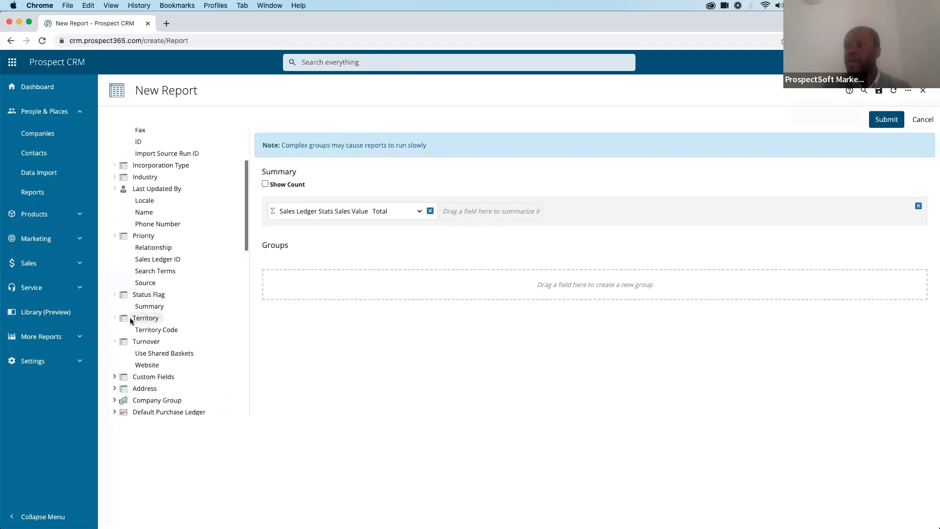
{"action": "left_click", "coordinate": [114, 318]}
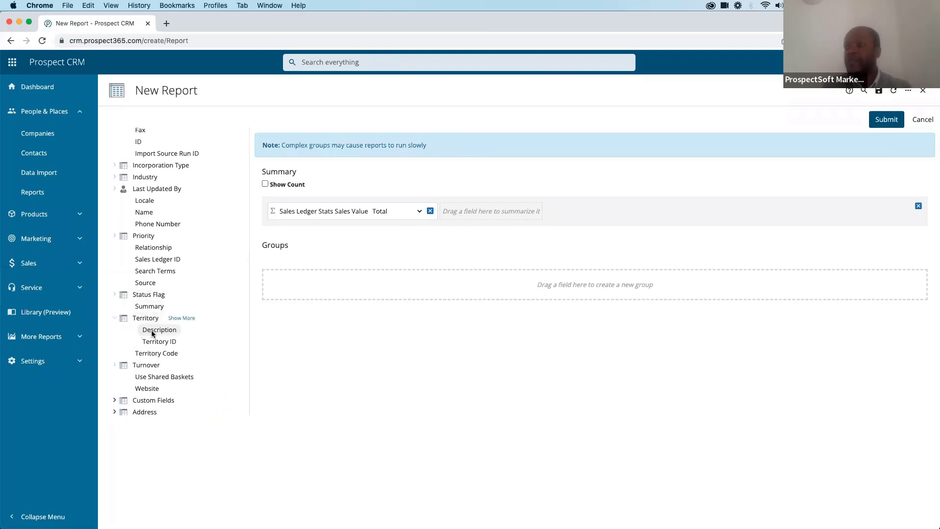
{"action": "left_click_drag", "start_coordinate": [152, 333], "coordinate": [319, 278]}
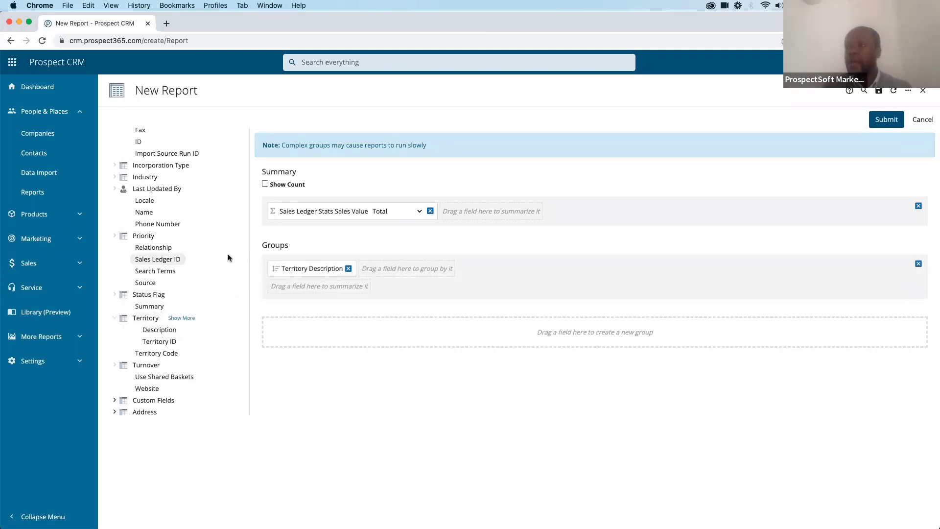
Summarize the Territory Description group by the Sales Value Total from Sales Ledger Stats and submit the grouping.
{"action": "scroll", "coordinate": [193, 289], "scroll_direction": "down", "scroll_amount": 5}
{"action": "scroll", "coordinate": [192, 290], "scroll_direction": "down", "scroll_amount": 10}
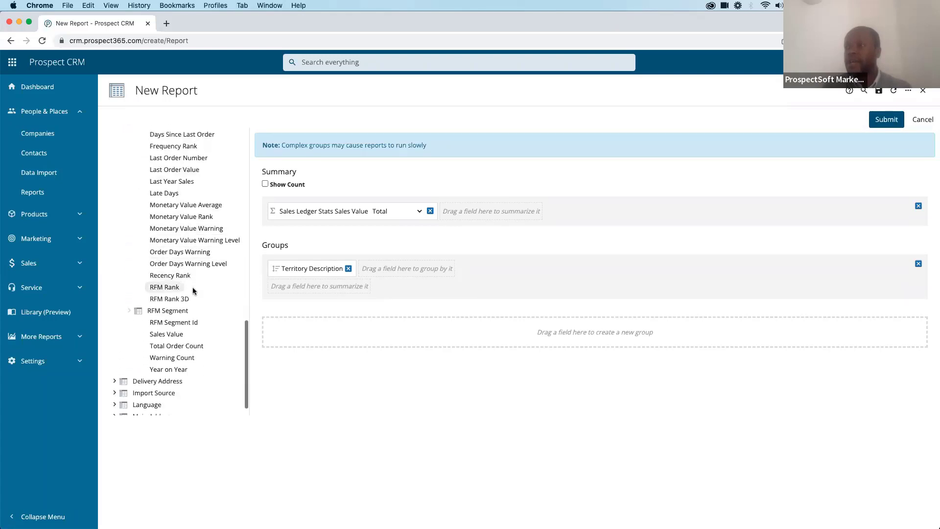
{"action": "left_click_drag", "start_coordinate": [171, 334], "coordinate": [322, 284]}
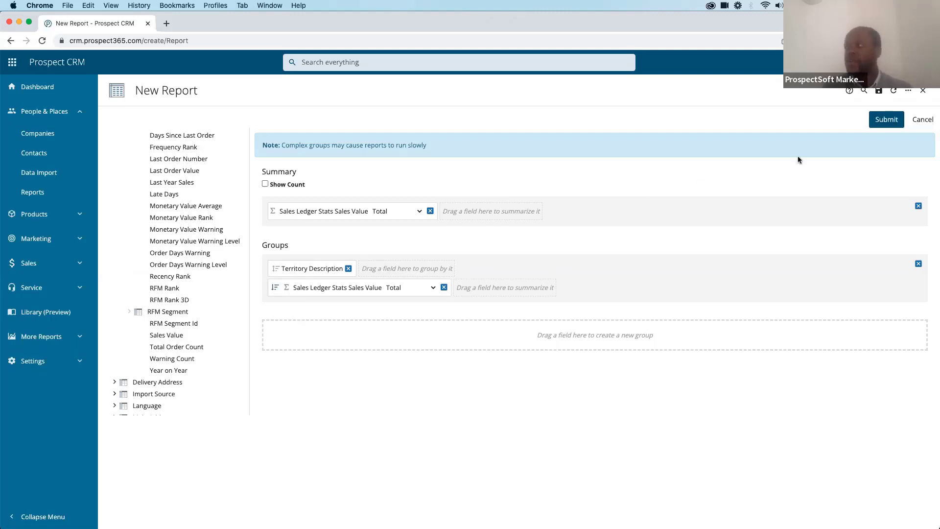
{"action": "left_click", "coordinate": [883, 121]}
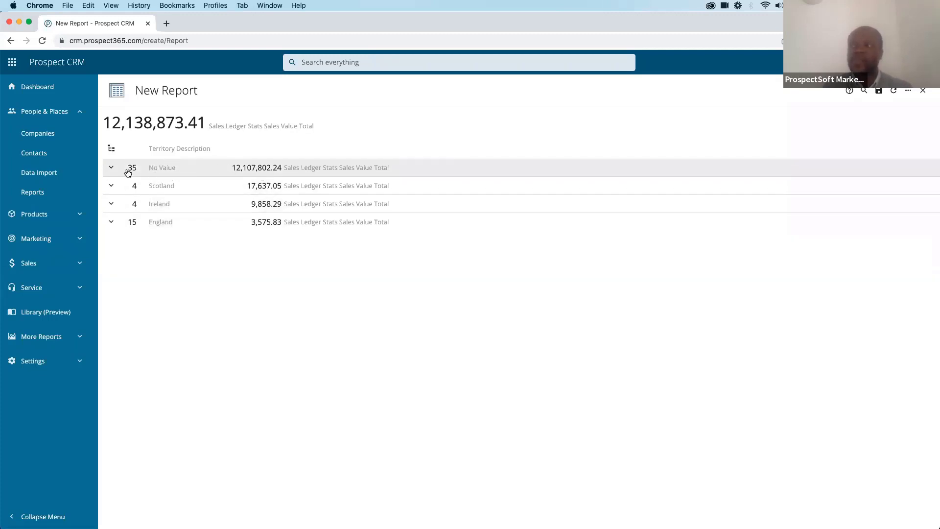
Expand the No Value territory group and make the Territory column editable with the entity name in its title.
{"action": "left_click", "coordinate": [112, 169]}
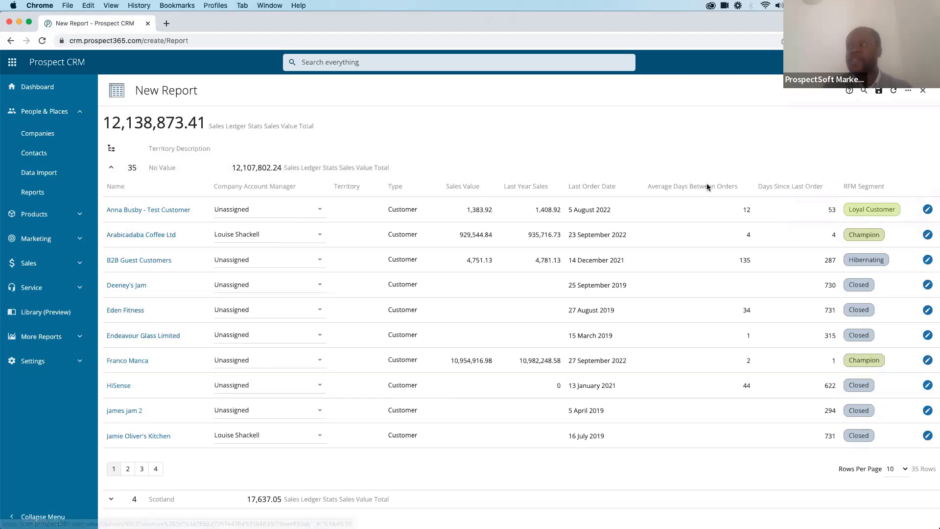
{"action": "left_click", "coordinate": [908, 91]}
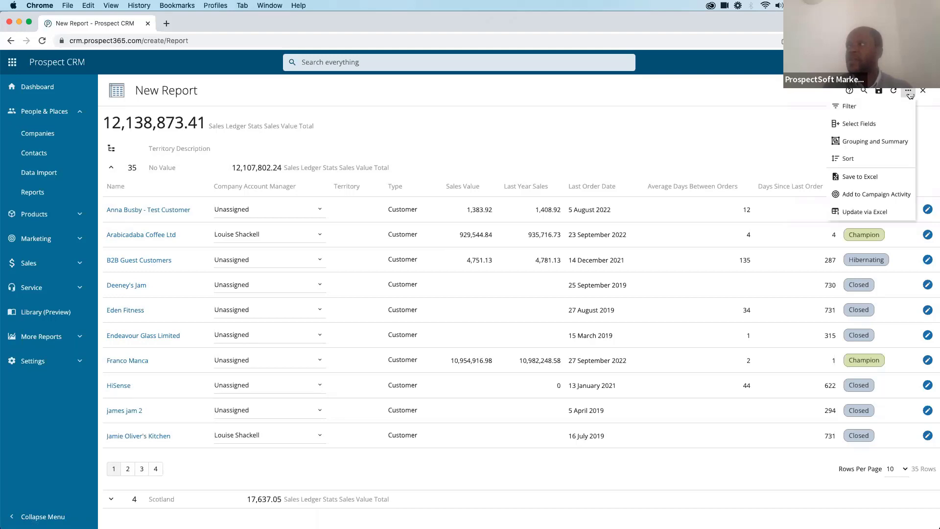
{"action": "left_click", "coordinate": [879, 126]}
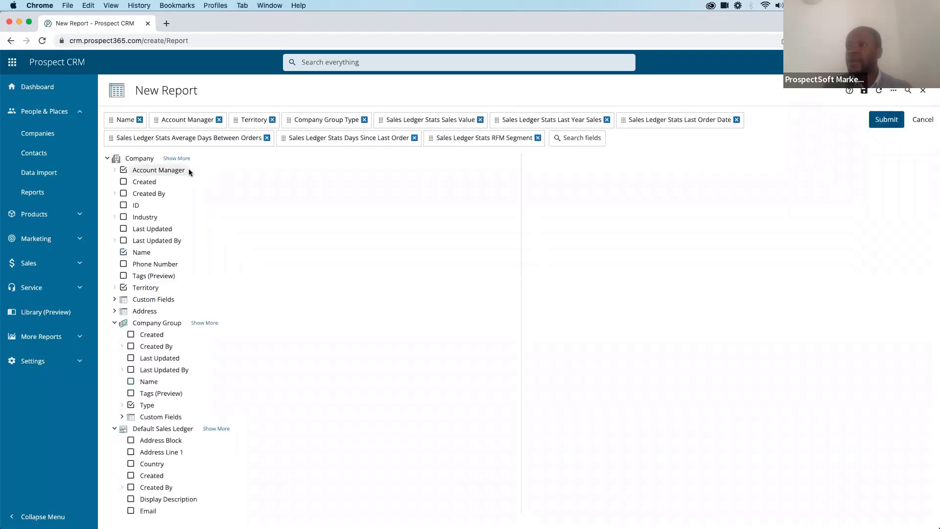
{"action": "left_click", "coordinate": [177, 158]}
{"action": "left_click", "coordinate": [255, 120]}
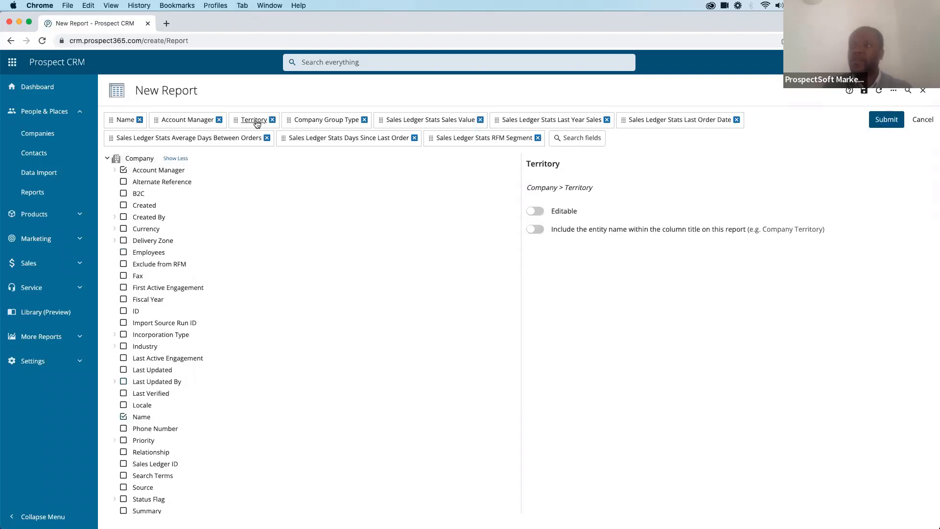
{"action": "left_click", "coordinate": [536, 211]}
{"action": "left_click", "coordinate": [536, 230]}
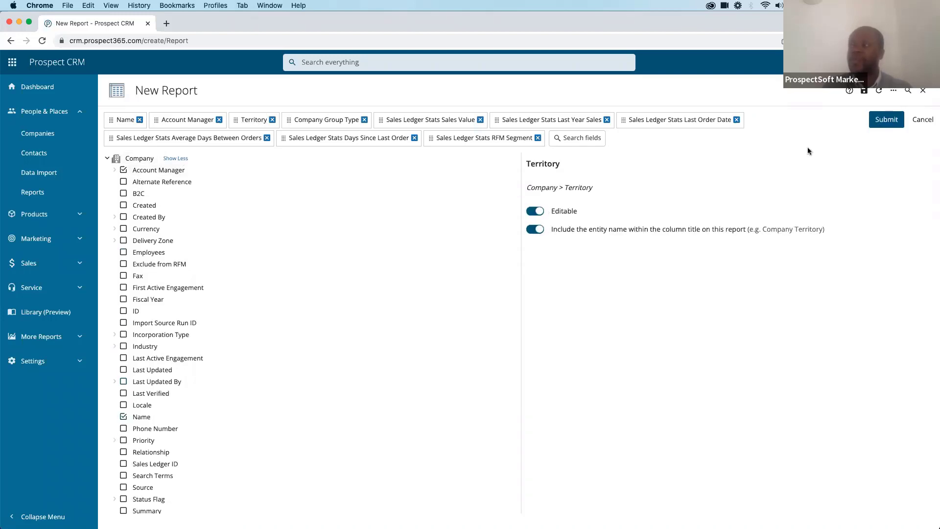
{"action": "left_click", "coordinate": [886, 119]}
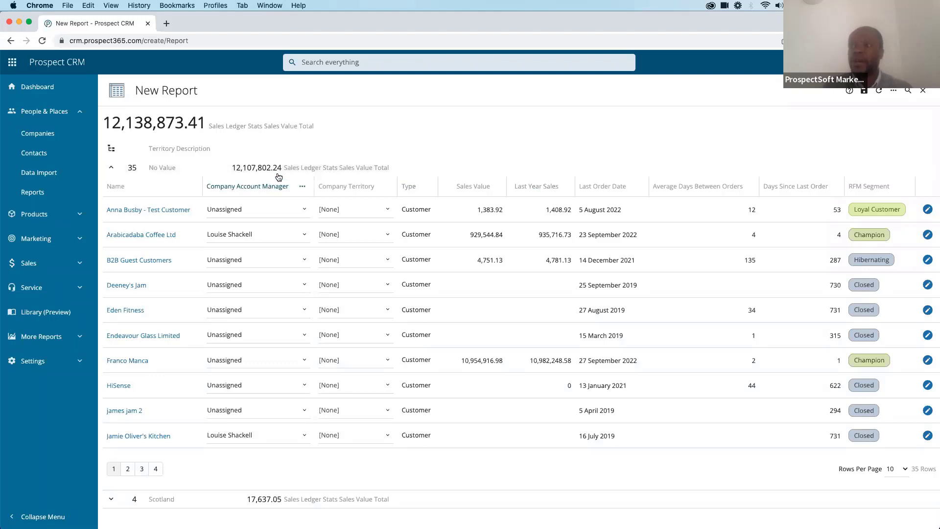
Set the territory to England for the first listed company, Arabicadaba Coffee Ltd, Deeney's Jam, Eden Fitness and Franco Manca.
{"action": "left_click", "coordinate": [388, 210]}
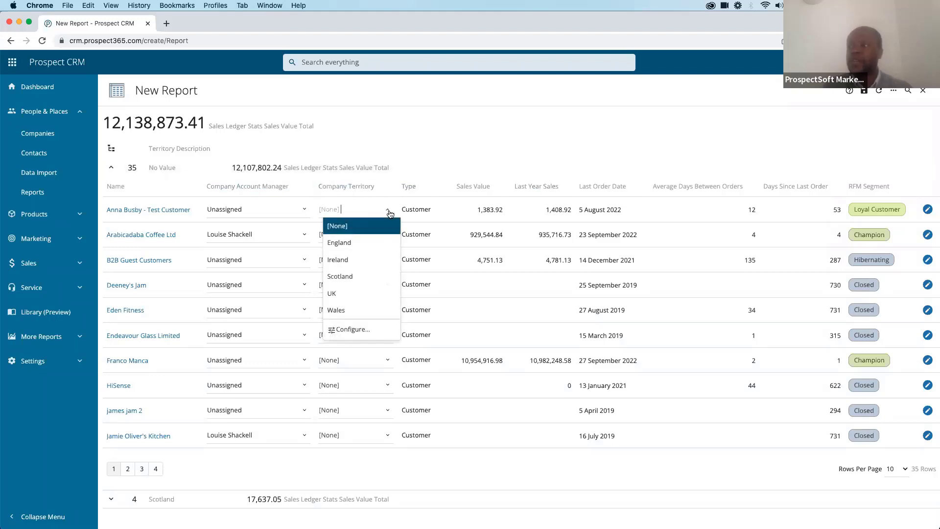
{"action": "left_click", "coordinate": [374, 243]}
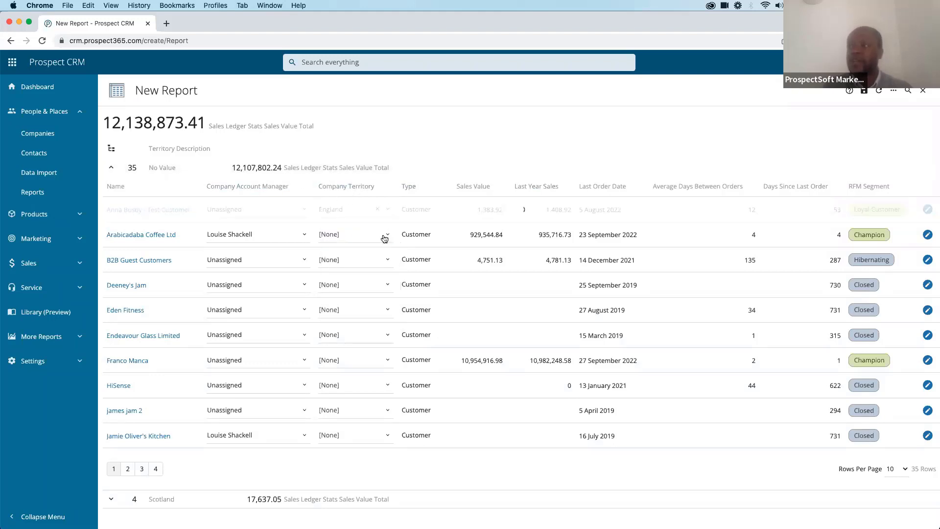
{"action": "left_click", "coordinate": [387, 236]}
{"action": "left_click", "coordinate": [368, 268]}
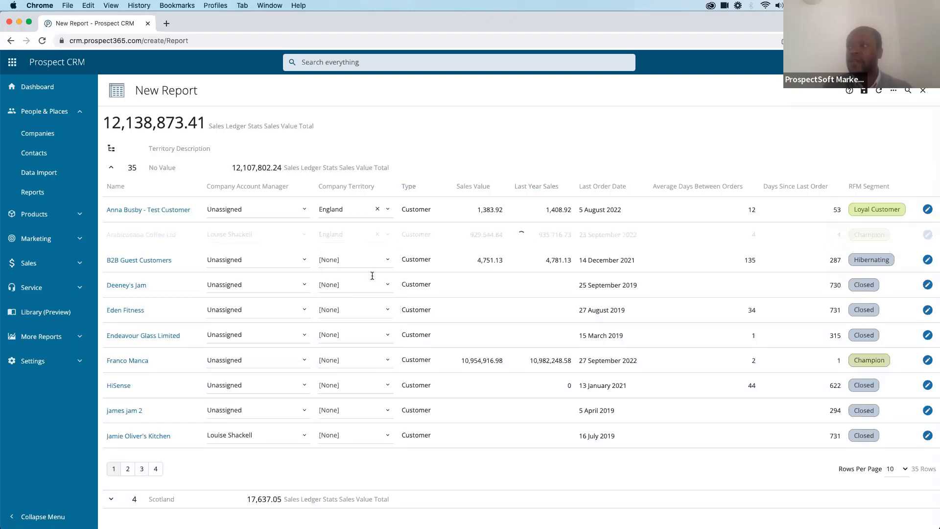
{"action": "left_click", "coordinate": [380, 284]}
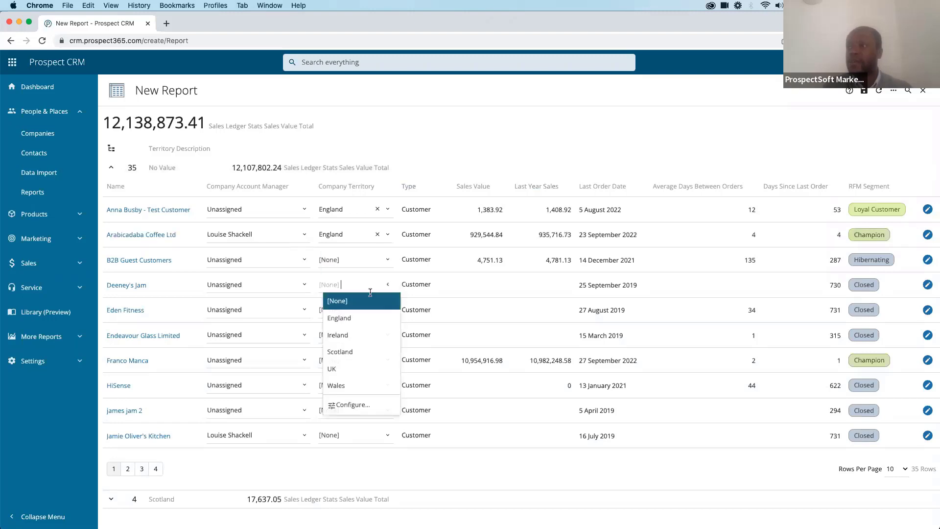
{"action": "left_click", "coordinate": [380, 318]}
{"action": "left_click", "coordinate": [388, 314]}
{"action": "left_click", "coordinate": [358, 341]}
{"action": "left_click", "coordinate": [387, 361]}
{"action": "left_click", "coordinate": [344, 393]}
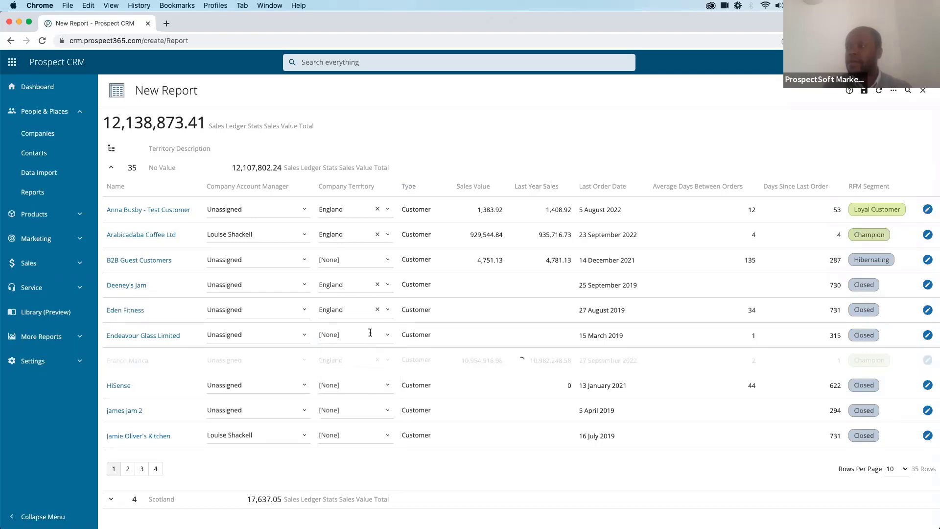
Set the company territory of Endeavour Glass Limited and HiSense to Scotland.
{"action": "left_click", "coordinate": [372, 335]}
{"action": "left_click", "coordinate": [340, 407]}
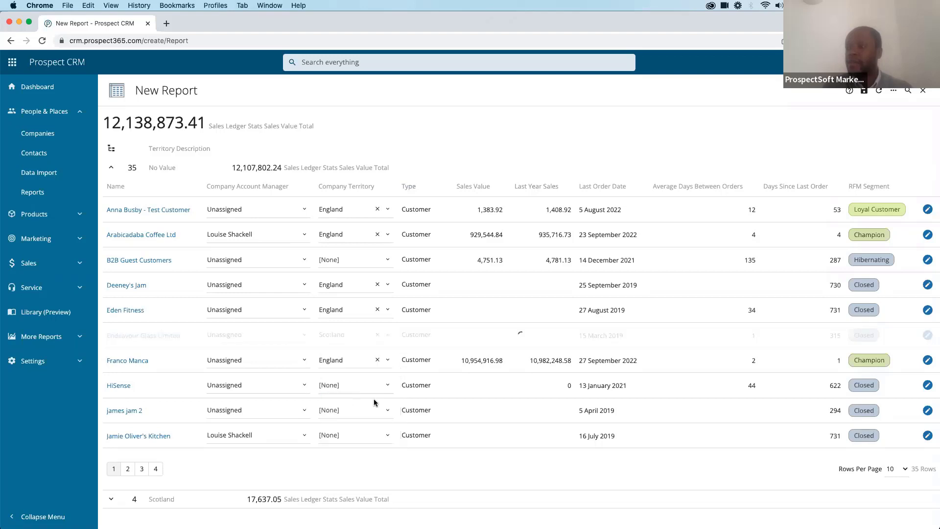
{"action": "left_click", "coordinate": [384, 389]}
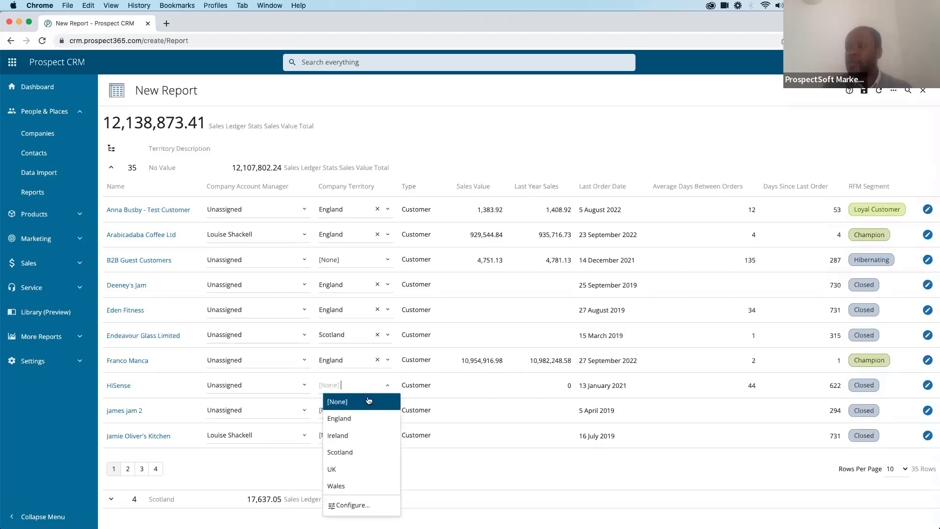
{"action": "left_click", "coordinate": [358, 448]}
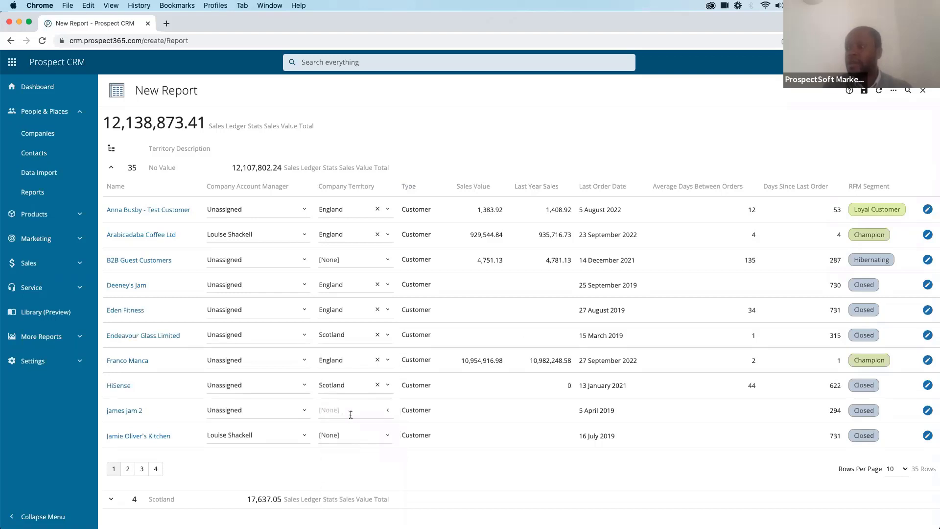
Set the company territory of james jam 2 and Jamie Oliver's Kitchen to Ireland.
{"action": "left_click", "coordinate": [345, 410]}
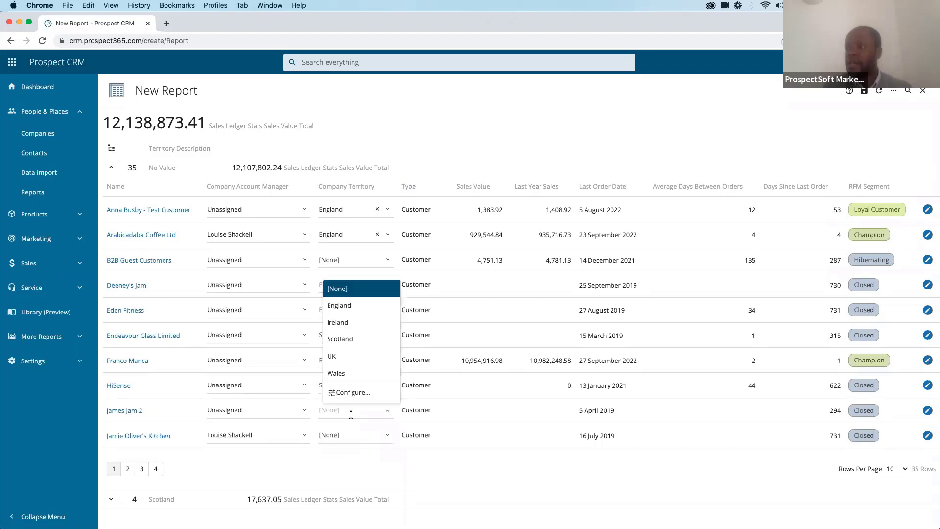
{"action": "left_click", "coordinate": [344, 322]}
{"action": "left_click", "coordinate": [347, 433]}
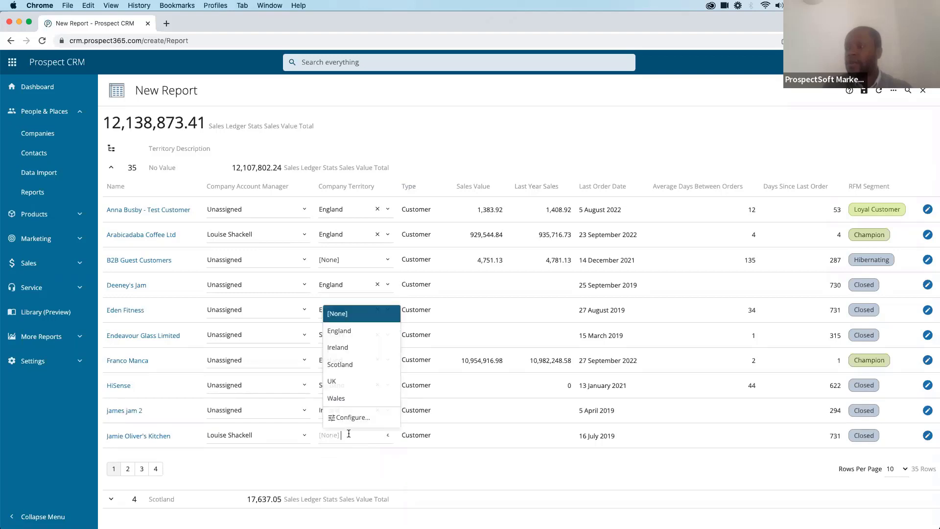
{"action": "left_click", "coordinate": [347, 349]}
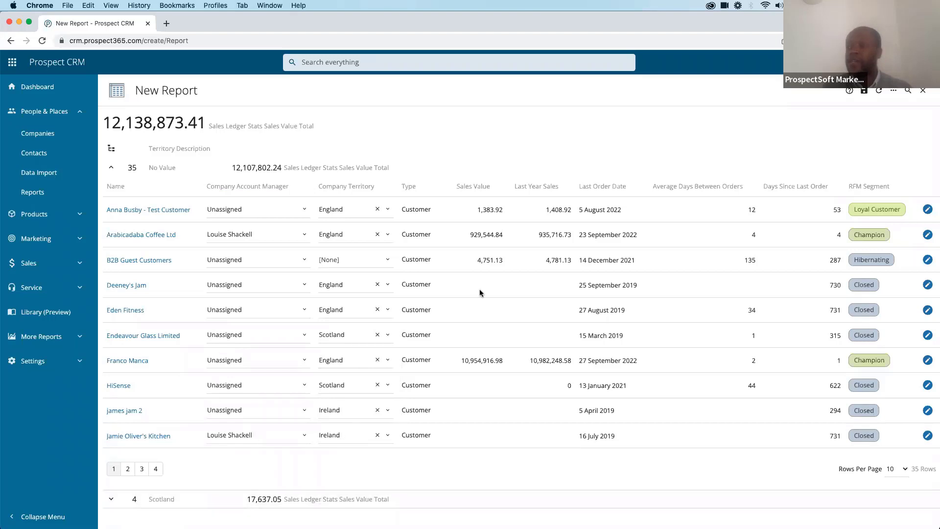
Save the report as "Company - Territory sales" in the Sales Reports group, shared with all CRM users.
{"action": "left_click", "coordinate": [865, 91]}
{"action": "left_click", "coordinate": [410, 119]}
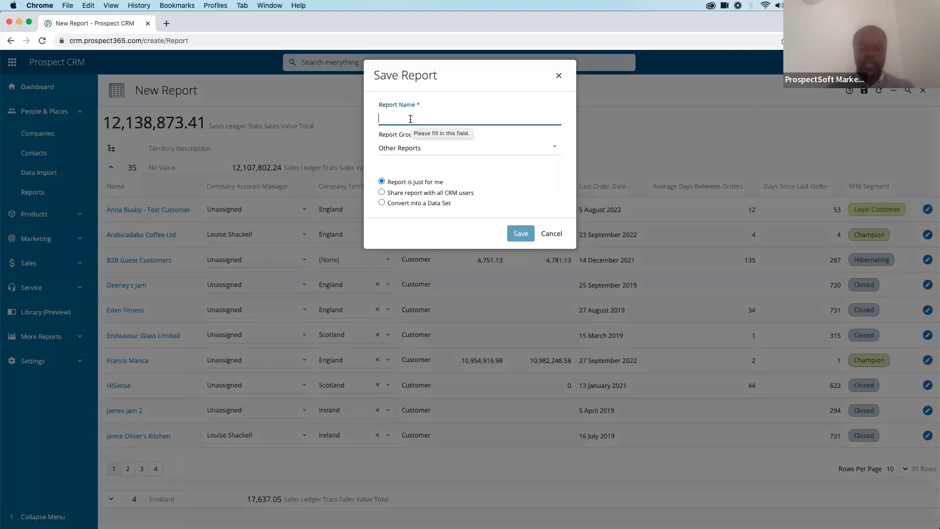
{"action": "type", "text": "Company - Territory sales"}
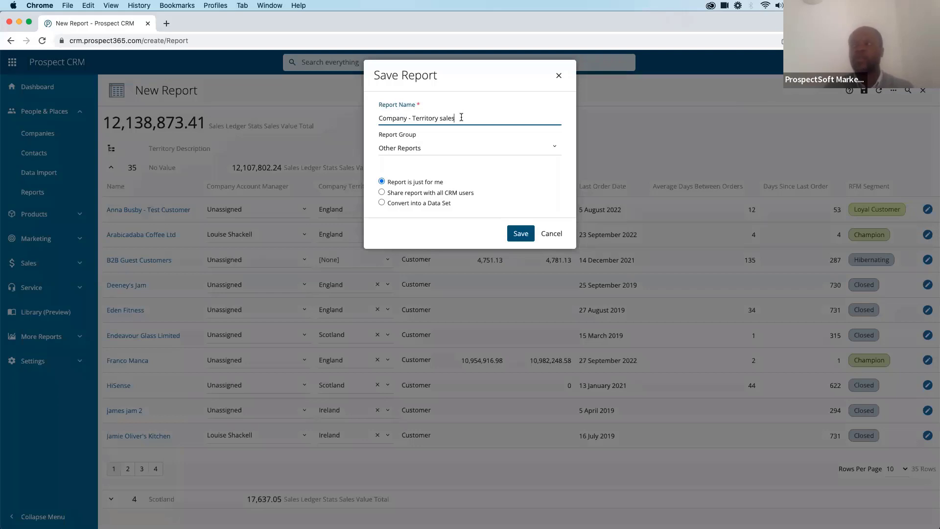
{"action": "left_click", "coordinate": [450, 148]}
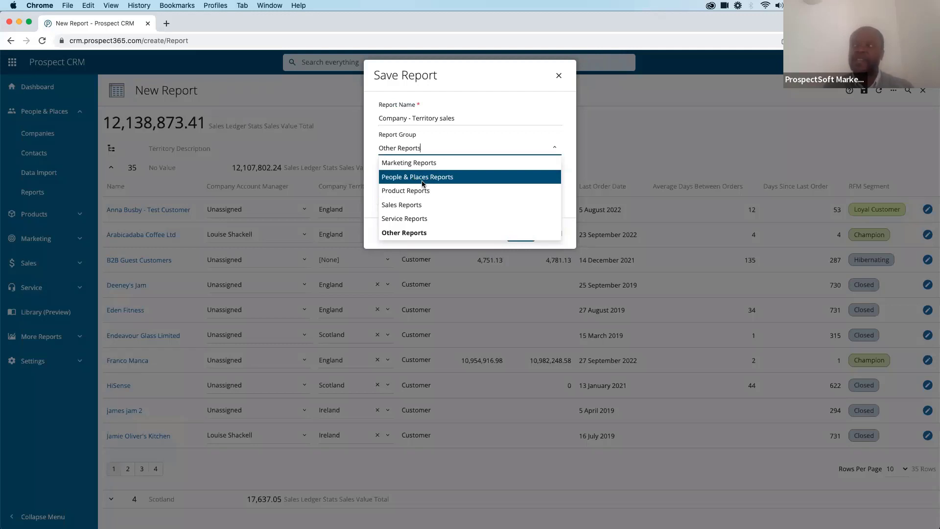
{"action": "left_click", "coordinate": [424, 208]}
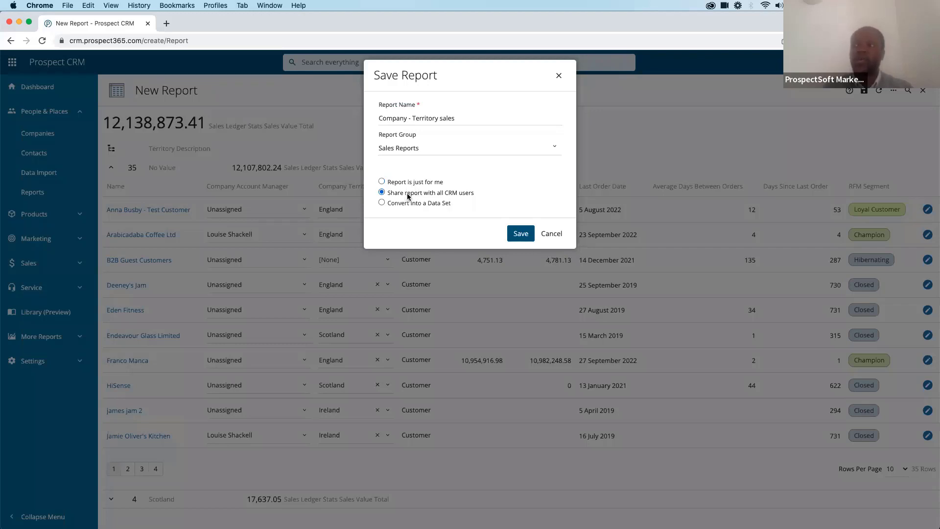
{"action": "left_click", "coordinate": [522, 234]}
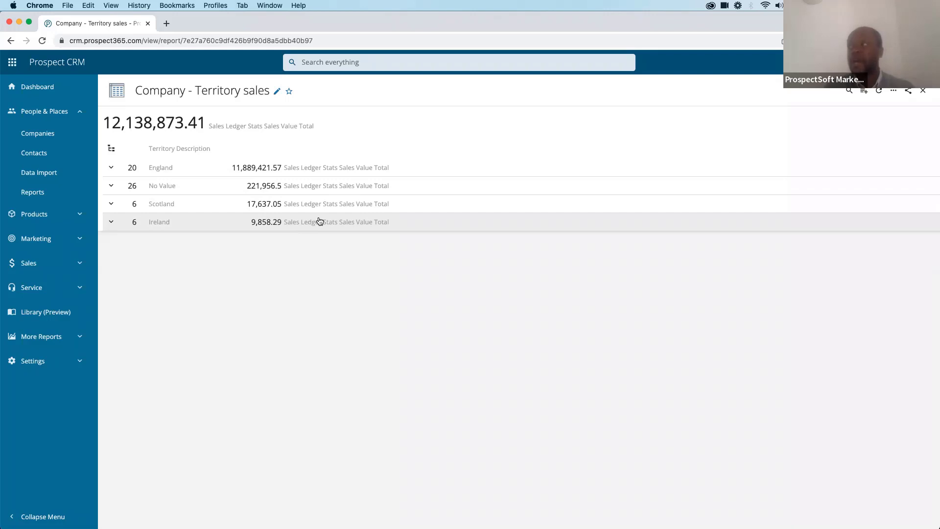
{"action": "left_click", "coordinate": [908, 92]}
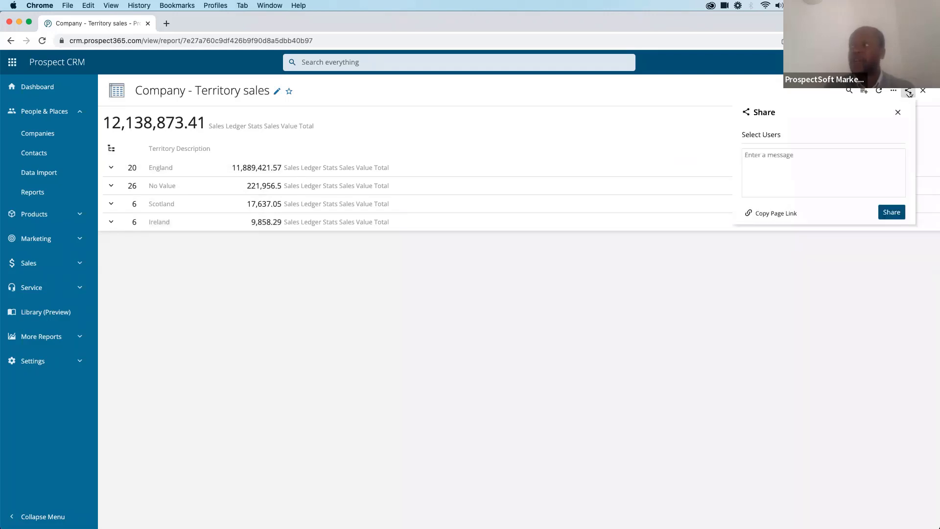
{"action": "left_click", "coordinate": [800, 137]}
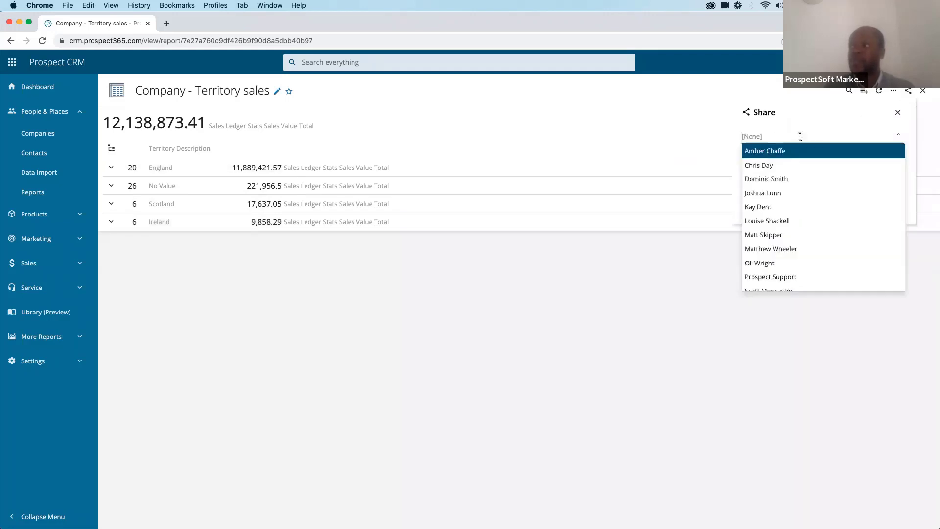
{"action": "left_click", "coordinate": [789, 179]}
{"action": "left_click", "coordinate": [775, 170]}
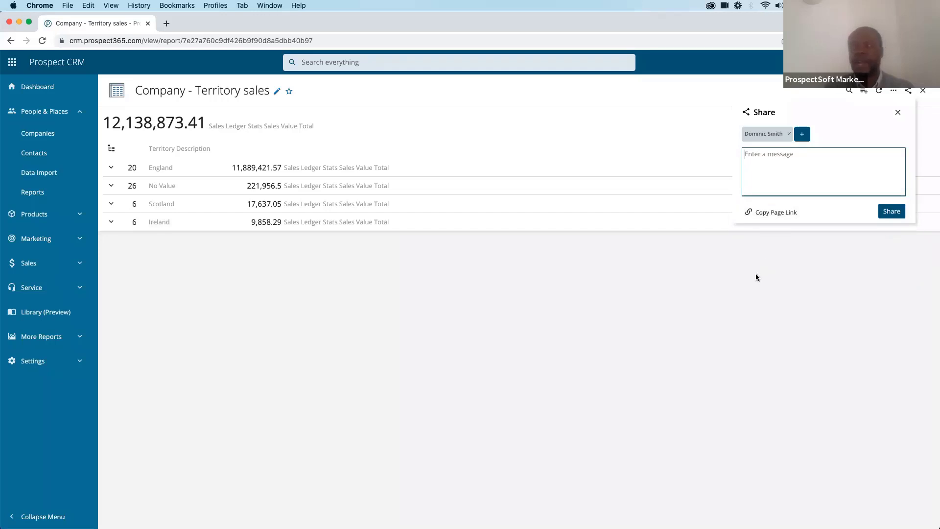
{"action": "left_click", "coordinate": [722, 323]}
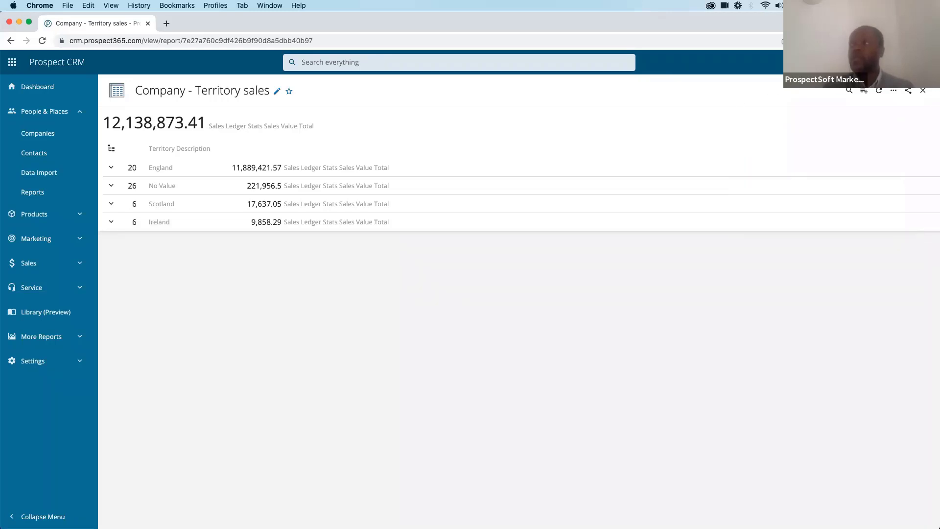
Create a new report based on the Sales Transaction entity and proceed to its field selection.
{"action": "left_click", "coordinate": [857, 62]}
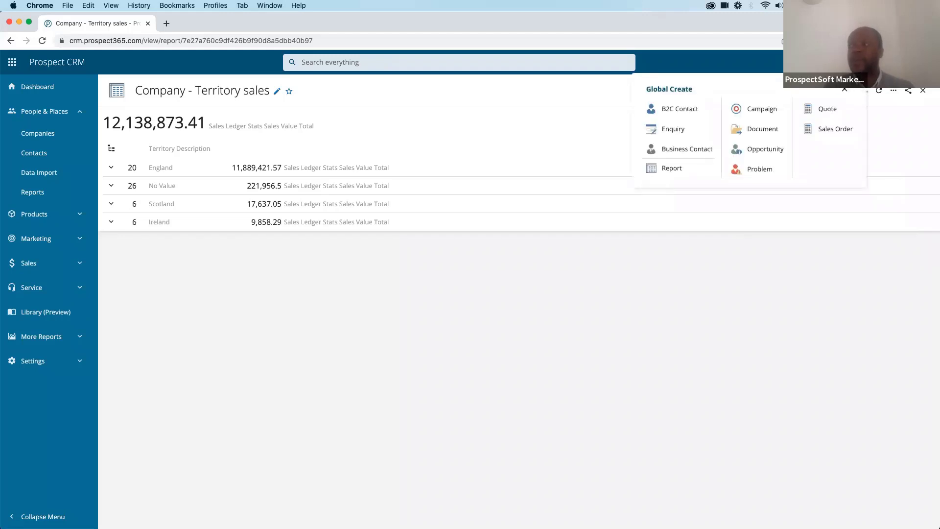
{"action": "left_click", "coordinate": [671, 168]}
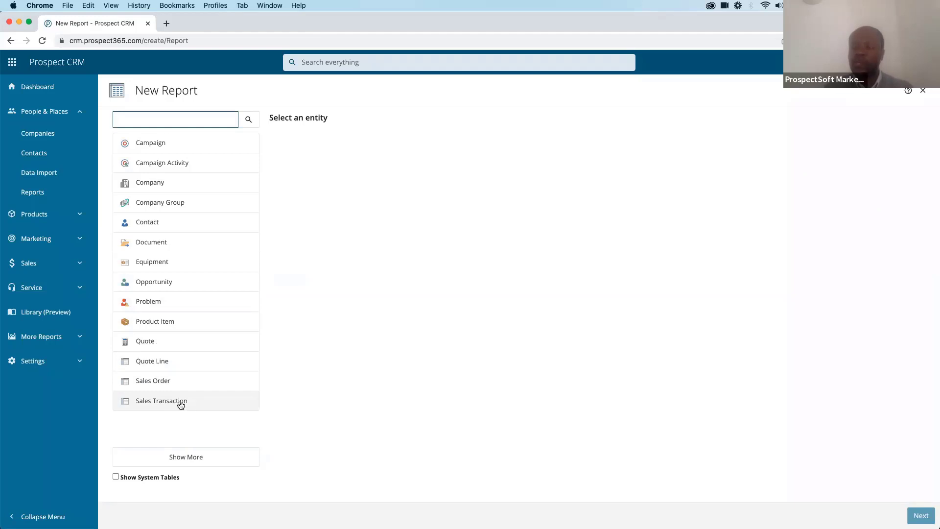
{"action": "left_click", "coordinate": [161, 404]}
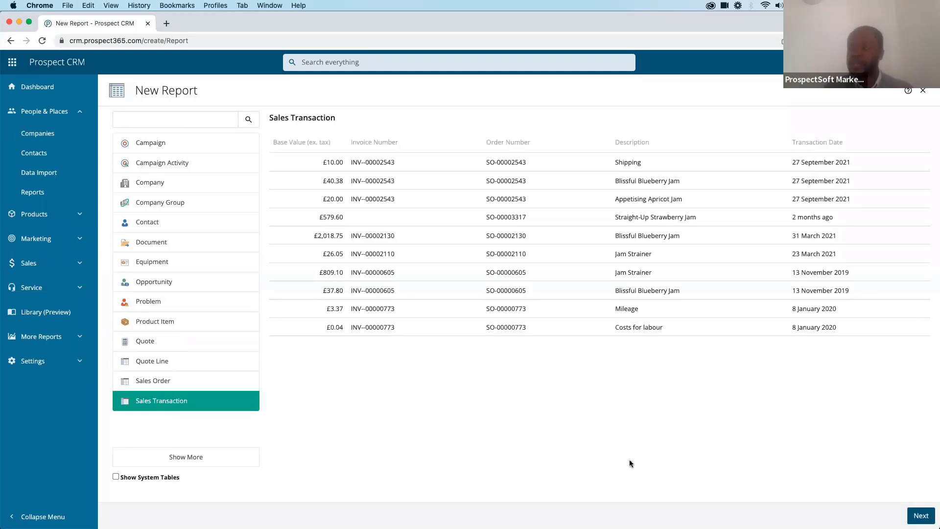
{"action": "left_click", "coordinate": [921, 516]}
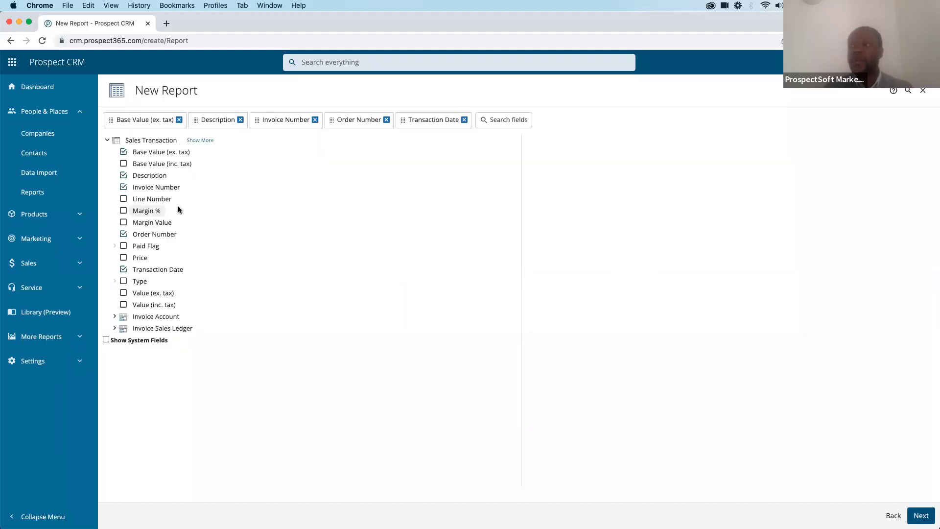
Add the Cost Value (ex. tax), Margin Value and Margin % fields from Sales Transaction to the report.
{"action": "left_click", "coordinate": [203, 142]}
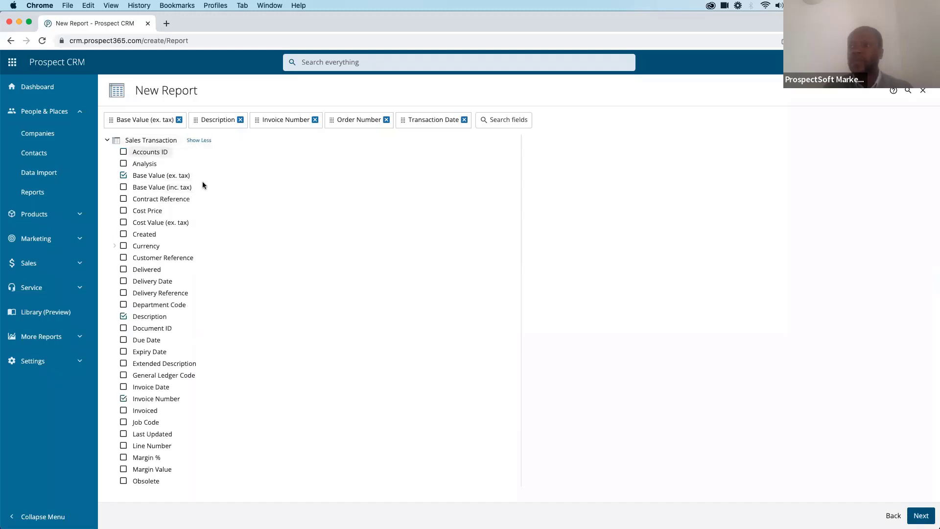
{"action": "left_click", "coordinate": [123, 222]}
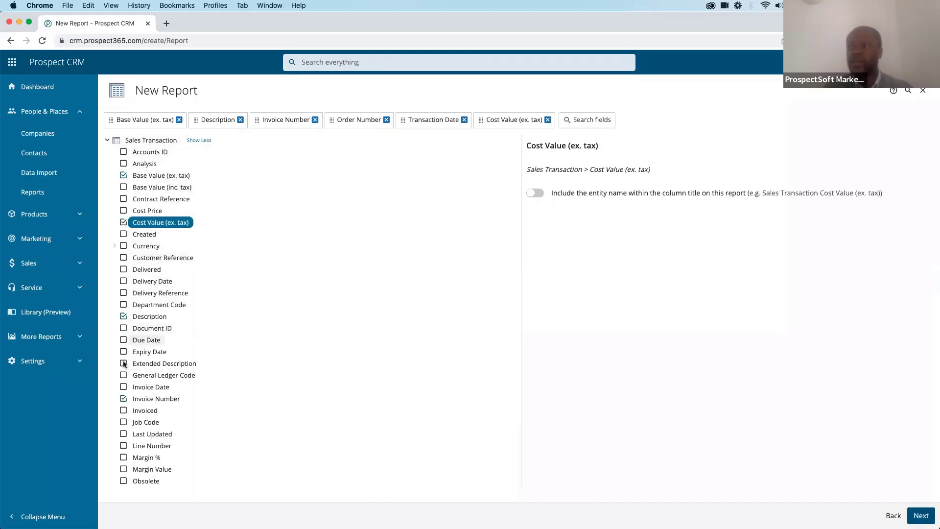
{"action": "scroll", "coordinate": [125, 379], "scroll_direction": "down", "scroll_amount": 1}
{"action": "scroll", "coordinate": [125, 380], "scroll_direction": "down", "scroll_amount": 1}
{"action": "left_click", "coordinate": [125, 414]}
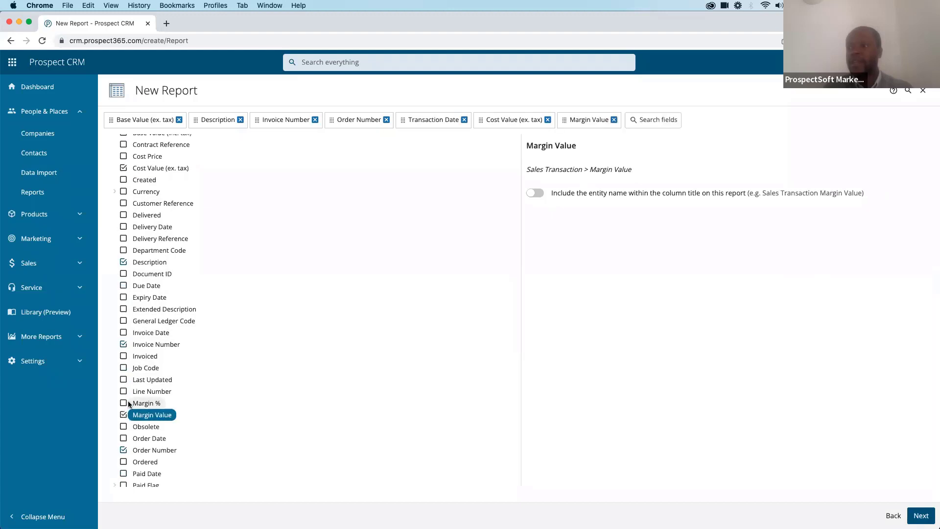
{"action": "left_click", "coordinate": [124, 402]}
Add the Category, SKU and Name fields of the related Product to the report.
{"action": "scroll", "coordinate": [189, 414], "scroll_direction": "down", "scroll_amount": 3}
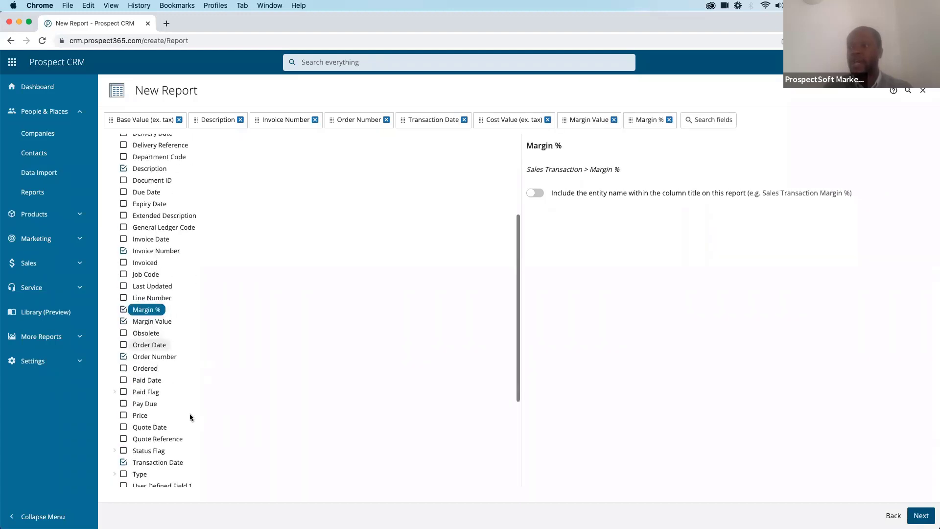
{"action": "scroll", "coordinate": [189, 413], "scroll_direction": "down", "scroll_amount": 2}
{"action": "left_click", "coordinate": [114, 445]}
{"action": "scroll", "coordinate": [121, 450], "scroll_direction": "down", "scroll_amount": 3}
{"action": "left_click", "coordinate": [131, 325]}
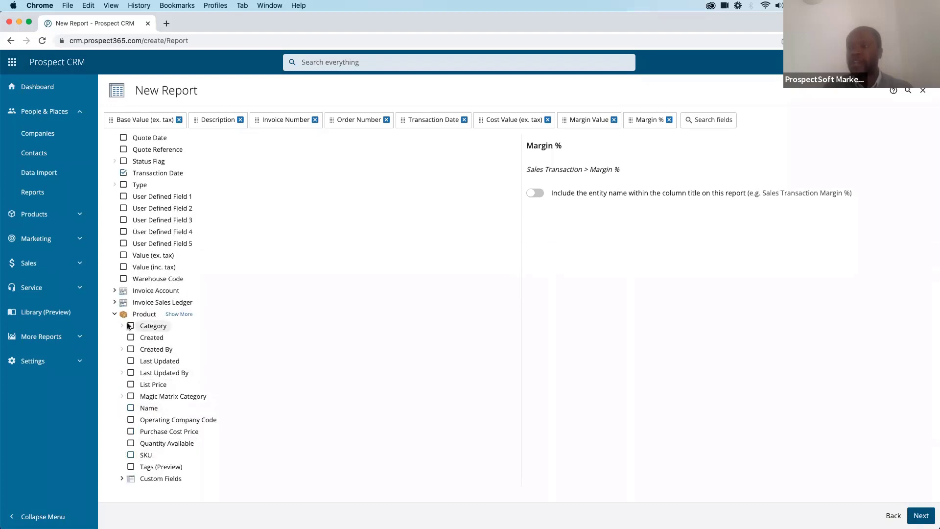
{"action": "left_click", "coordinate": [131, 454]}
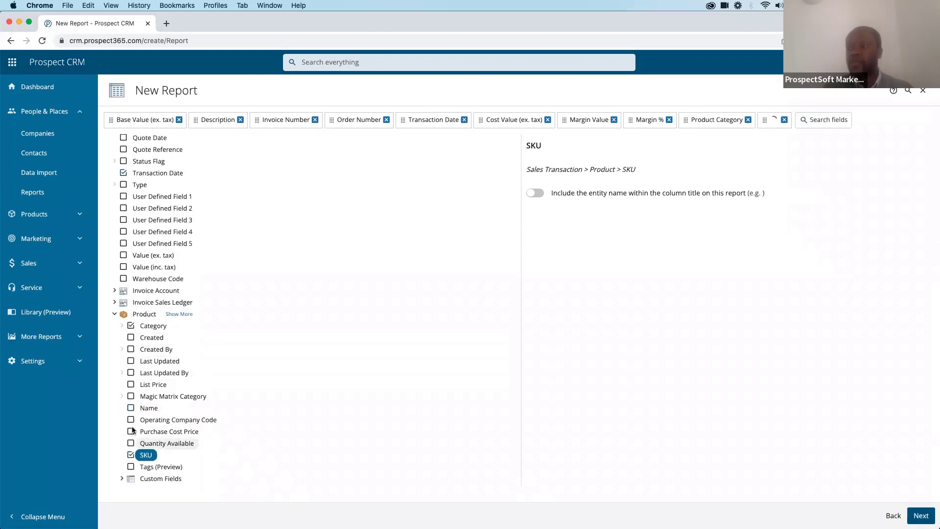
{"action": "left_click", "coordinate": [130, 408]}
Add the Name field of the Invoice Sales Ledger's Default Company and generate the report.
{"action": "scroll", "coordinate": [158, 416], "scroll_direction": "down", "scroll_amount": 2}
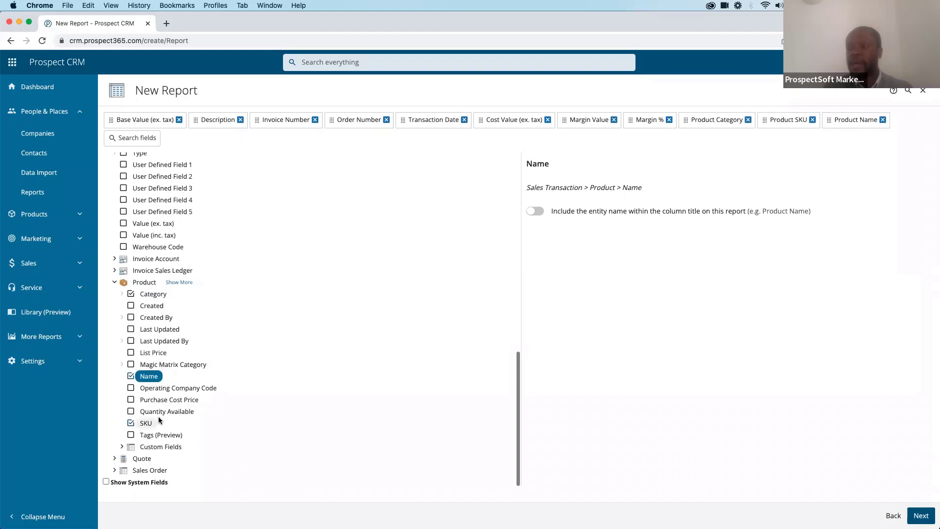
{"action": "left_click", "coordinate": [114, 270]}
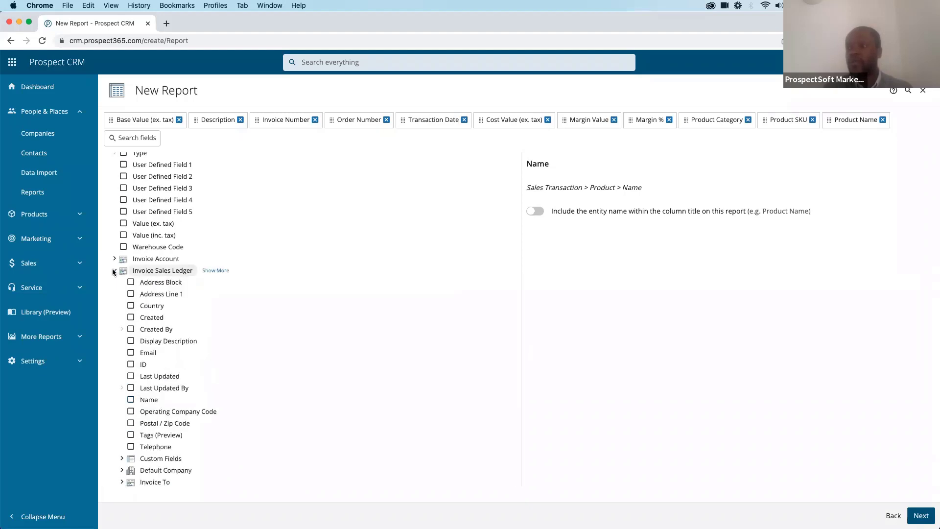
{"action": "scroll", "coordinate": [122, 362], "scroll_direction": "down", "scroll_amount": 2}
{"action": "left_click", "coordinate": [122, 371]}
{"action": "scroll", "coordinate": [130, 365], "scroll_direction": "down", "scroll_amount": 2}
{"action": "left_click", "coordinate": [155, 317]}
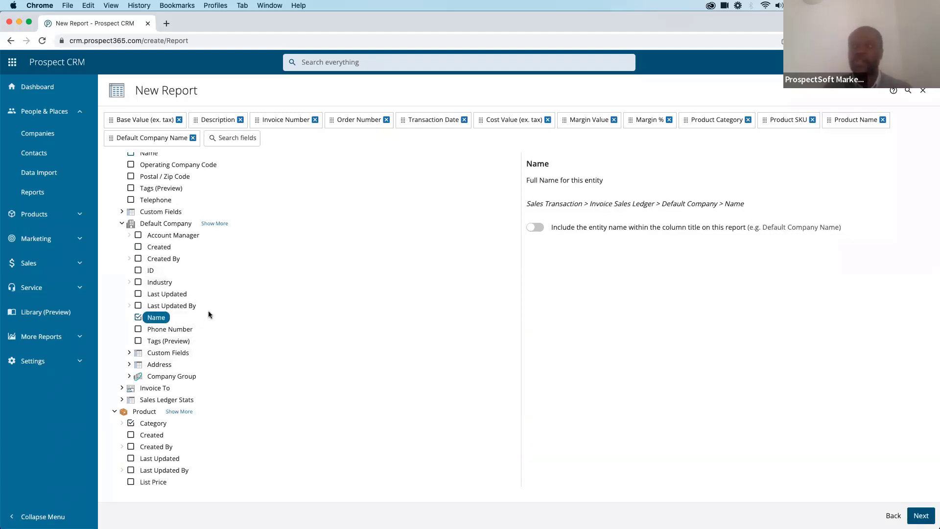
{"action": "scroll", "coordinate": [208, 314], "scroll_direction": "up", "scroll_amount": 15}
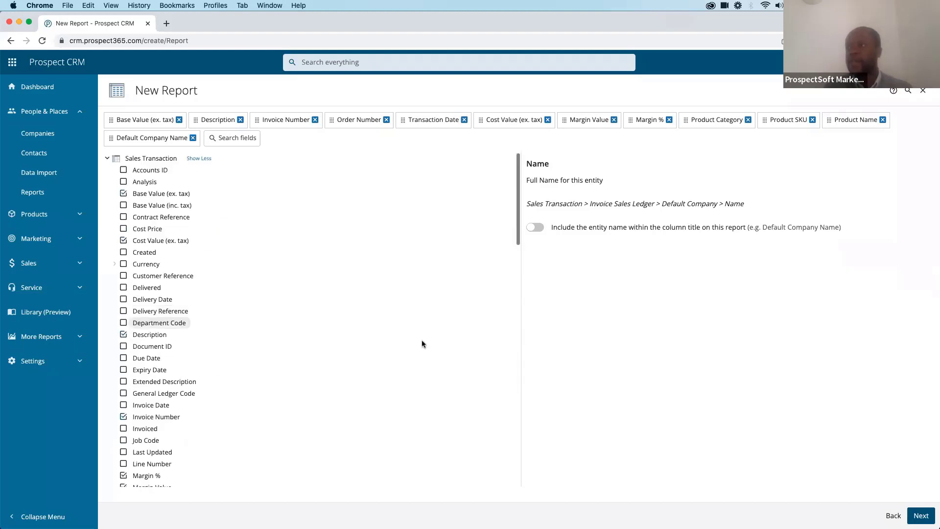
{"action": "left_click", "coordinate": [924, 517]}
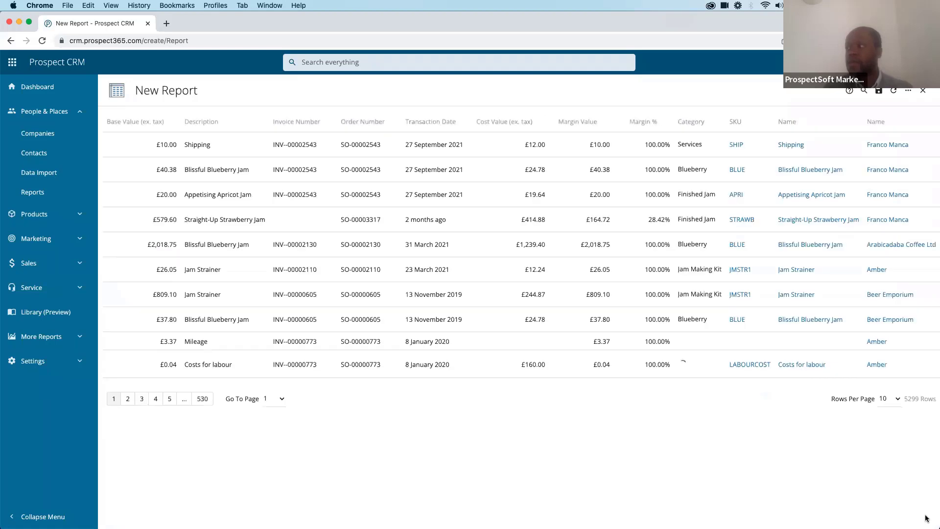
Add a Transaction Date filter to the report and set it to This Month.
{"action": "scroll", "coordinate": [894, 352], "scroll_direction": "right", "scroll_amount": 2}
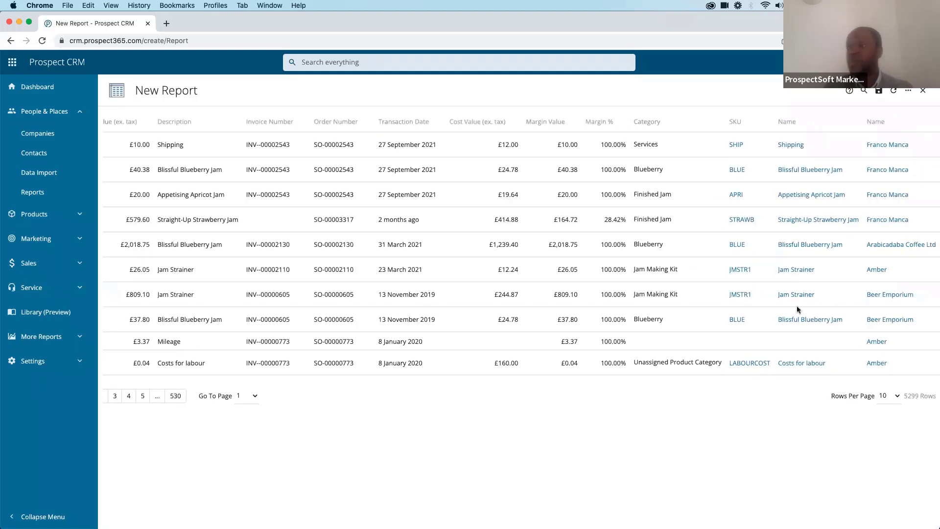
{"action": "scroll", "coordinate": [778, 346], "scroll_direction": "left", "scroll_amount": 2}
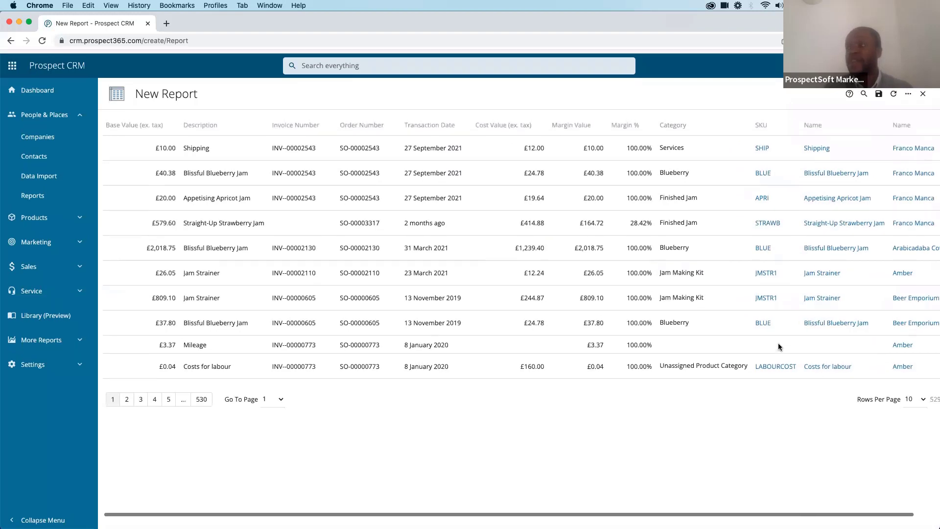
{"action": "left_click", "coordinate": [908, 92]}
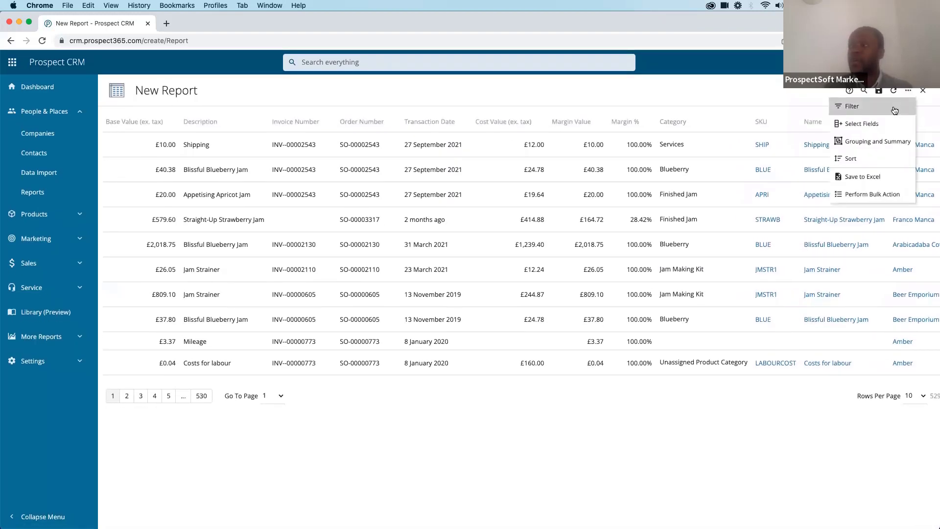
{"action": "left_click", "coordinate": [894, 109]}
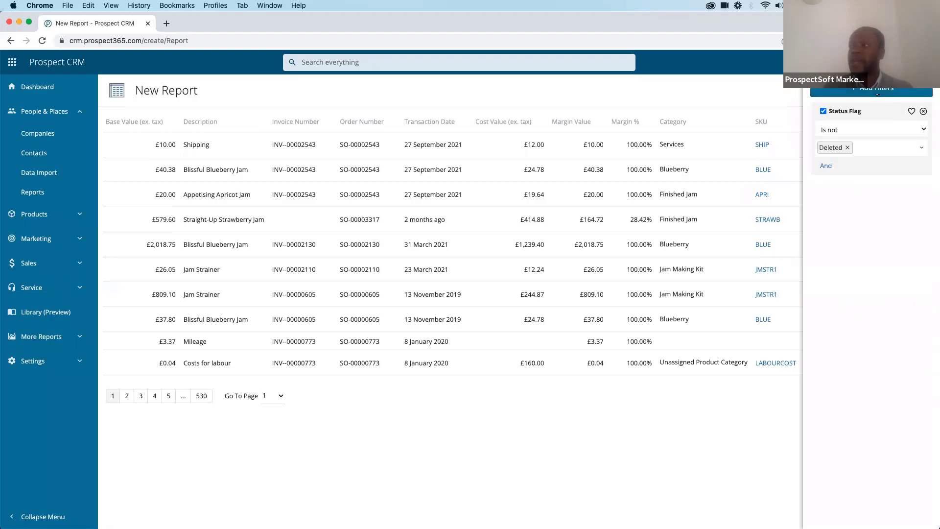
{"action": "left_click", "coordinate": [878, 93]}
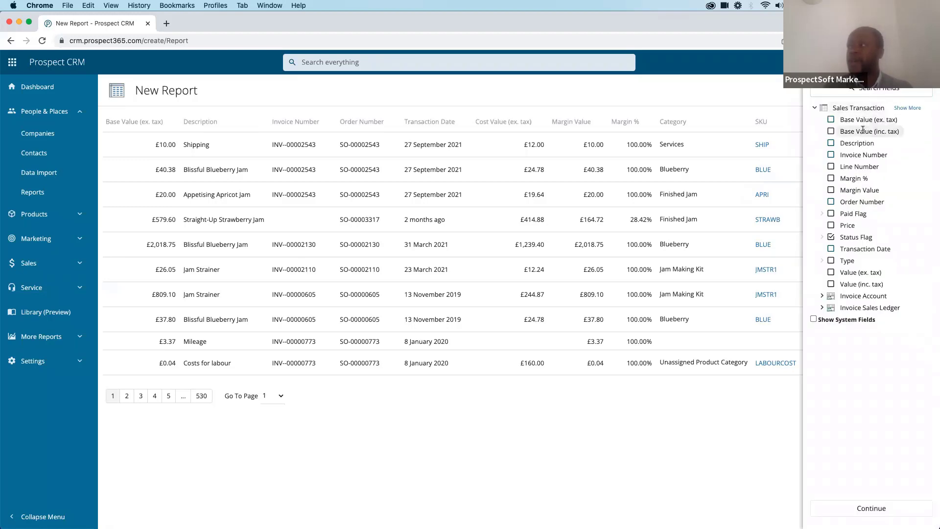
{"action": "left_click", "coordinate": [831, 249]}
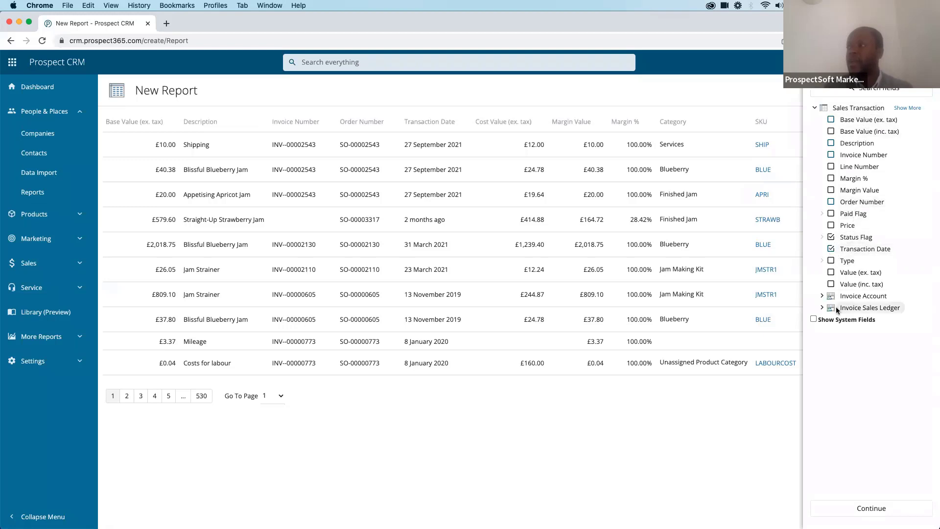
{"action": "left_click", "coordinate": [872, 508]}
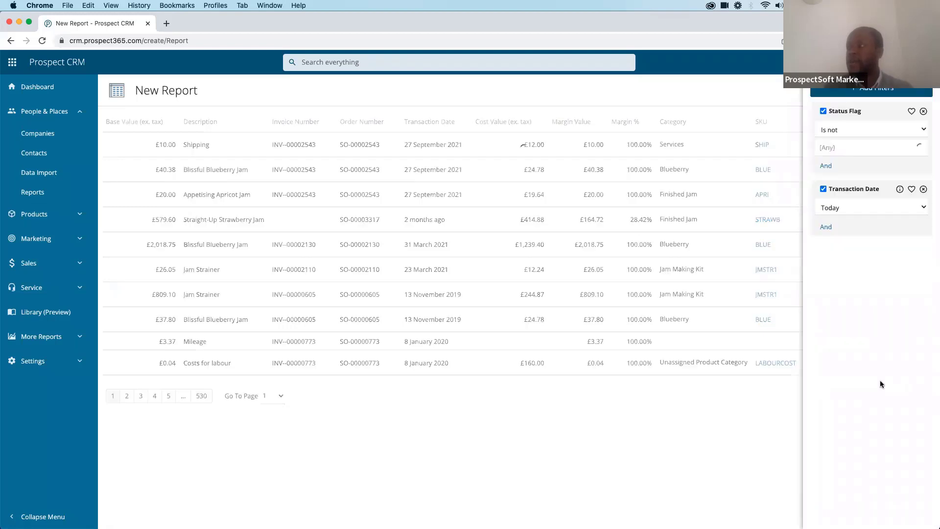
{"action": "left_click", "coordinate": [862, 208]}
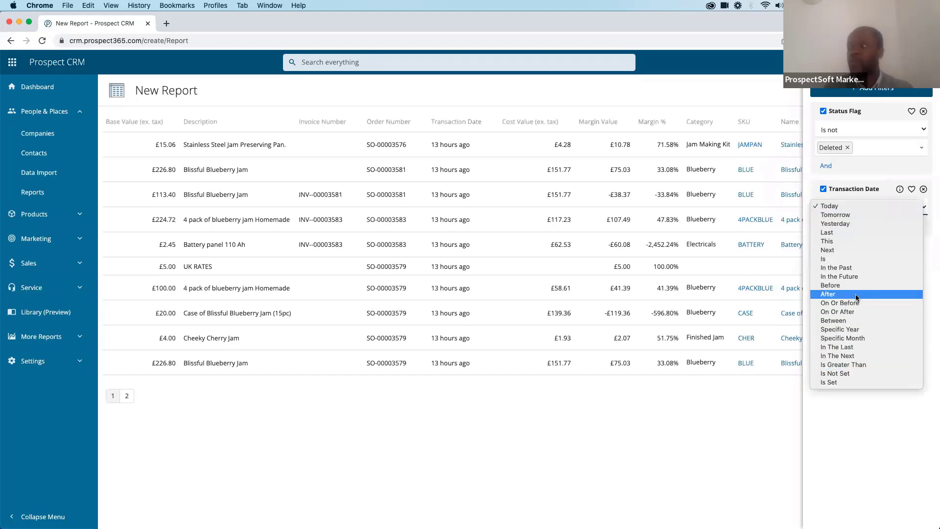
{"action": "left_click", "coordinate": [849, 245]}
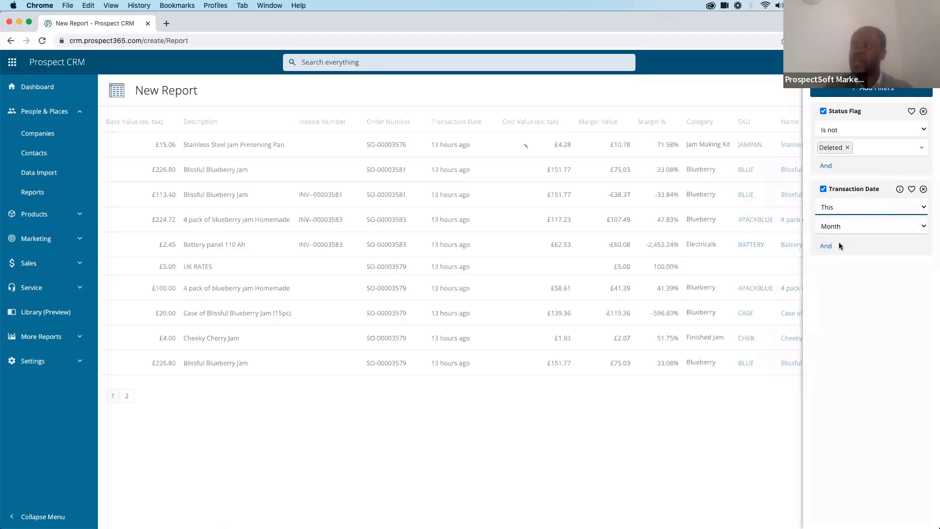
{"action": "left_click", "coordinate": [842, 230]}
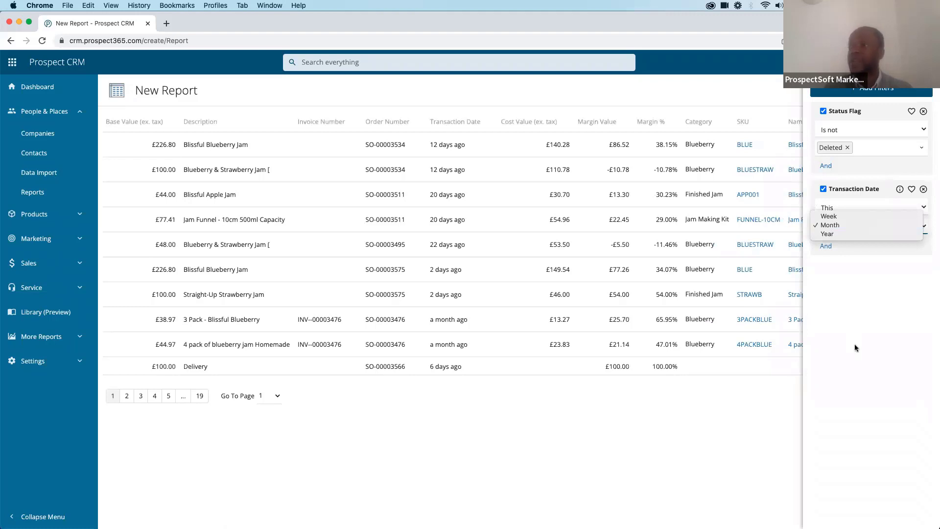
{"action": "left_click", "coordinate": [854, 371]}
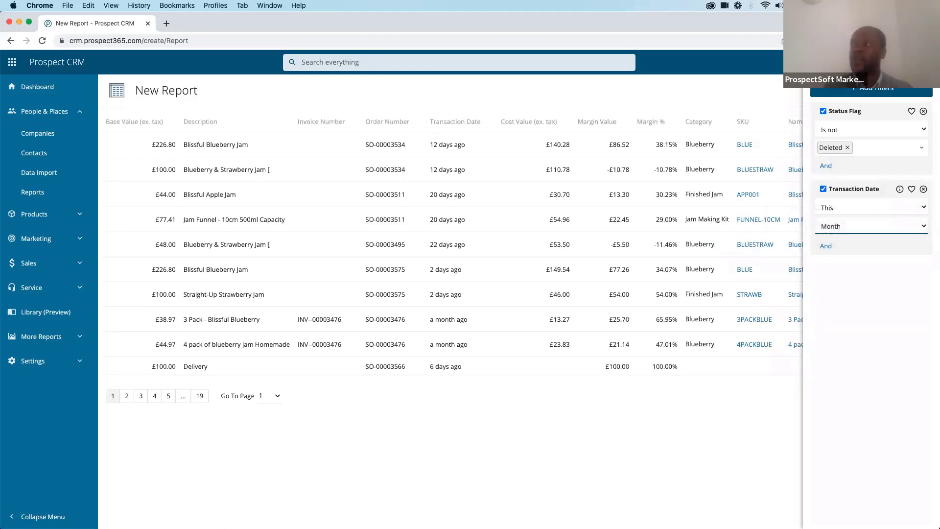
Look across the columns of the filtered report and collapse the navigation menu.
{"action": "scroll", "coordinate": [871, 196], "scroll_direction": "up", "scroll_amount": 2}
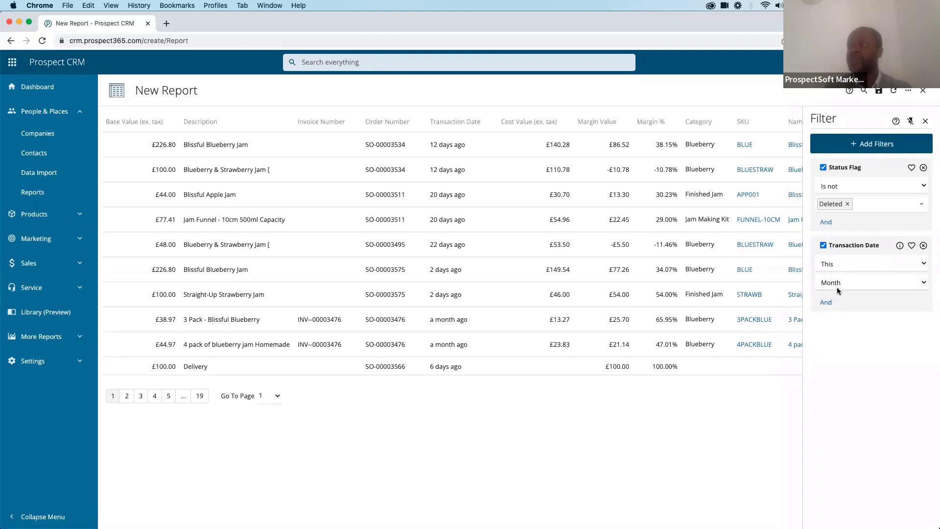
{"action": "scroll", "coordinate": [724, 347], "scroll_direction": "right", "scroll_amount": 3}
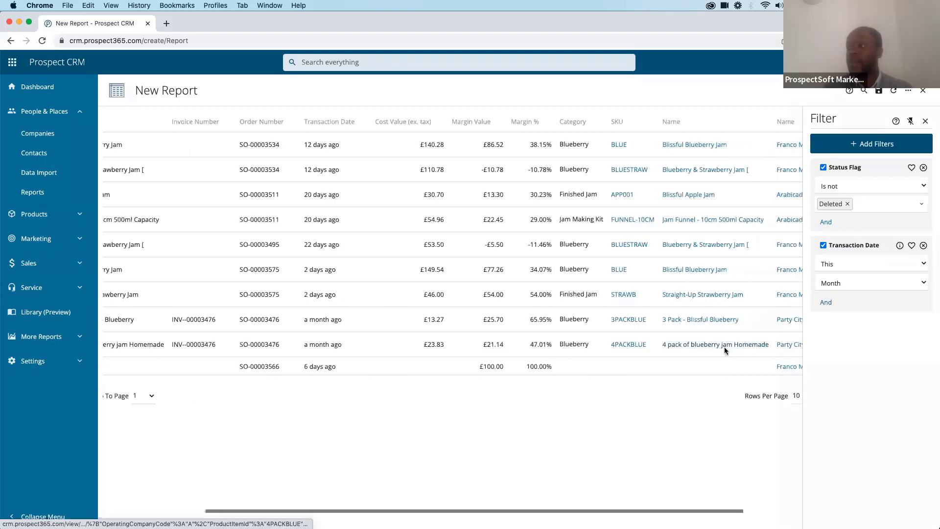
{"action": "scroll", "coordinate": [724, 347], "scroll_direction": "right", "scroll_amount": 1}
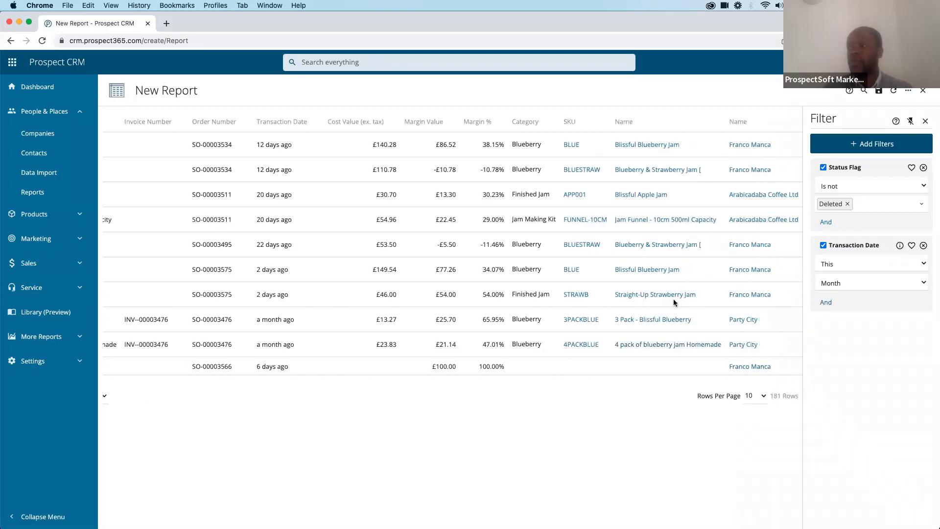
{"action": "scroll", "coordinate": [673, 298], "scroll_direction": "left", "scroll_amount": 4}
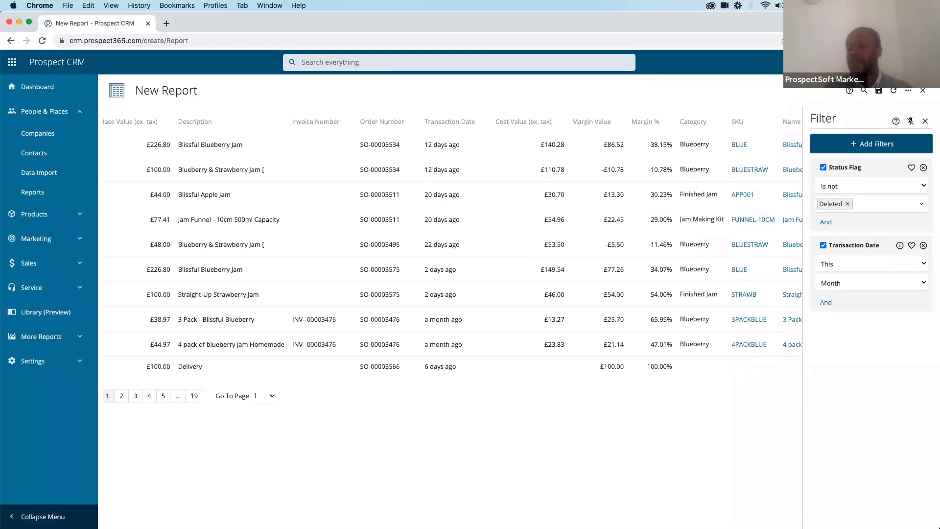
{"action": "left_click", "coordinate": [43, 517]}
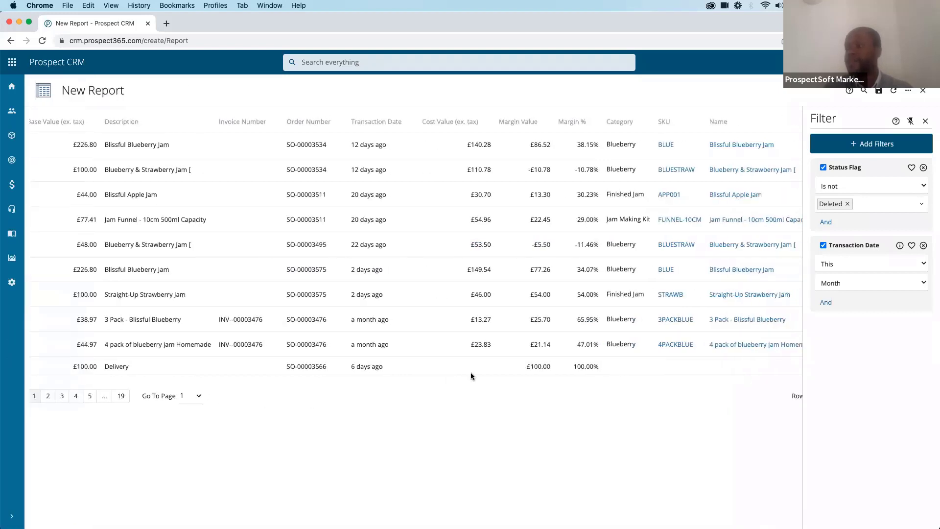
Set up a report summary with the totals of Base Value (ex. tax) and Cost Value (ex. tax).
{"action": "left_click", "coordinate": [908, 91]}
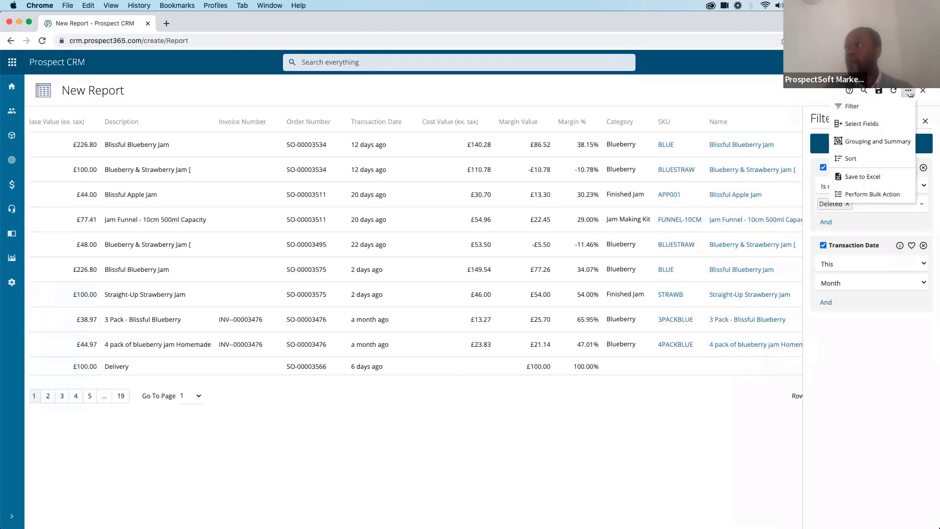
{"action": "left_click", "coordinate": [892, 143]}
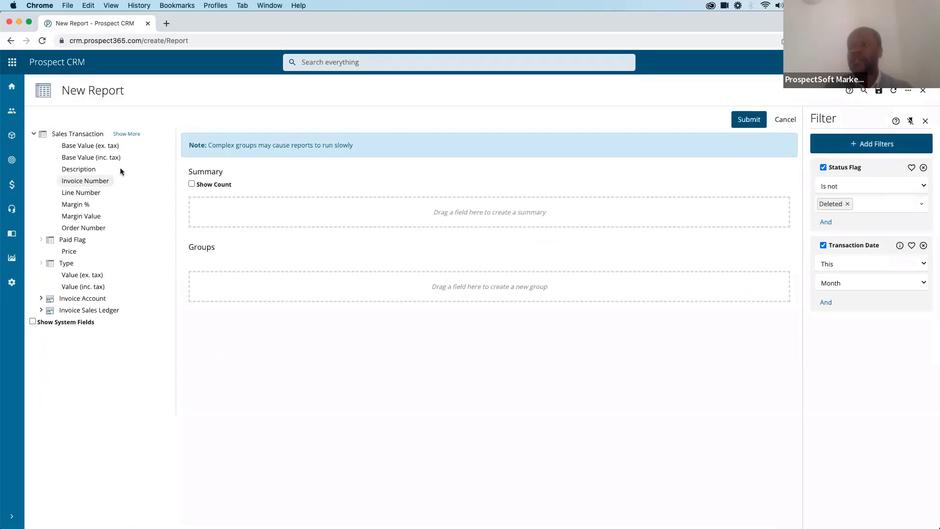
{"action": "left_click_drag", "start_coordinate": [119, 146], "coordinate": [264, 209]}
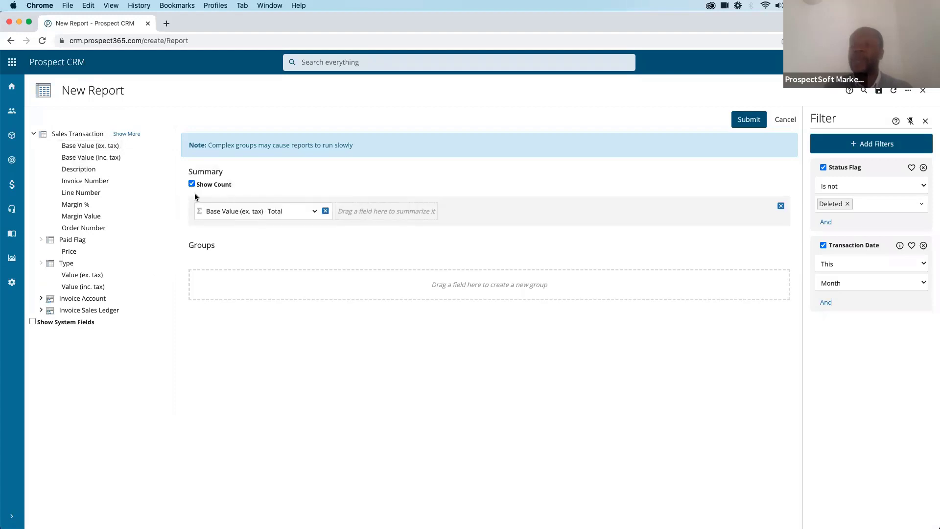
{"action": "left_click", "coordinate": [129, 134]}
{"action": "left_click_drag", "start_coordinate": [93, 215], "coordinate": [398, 209]}
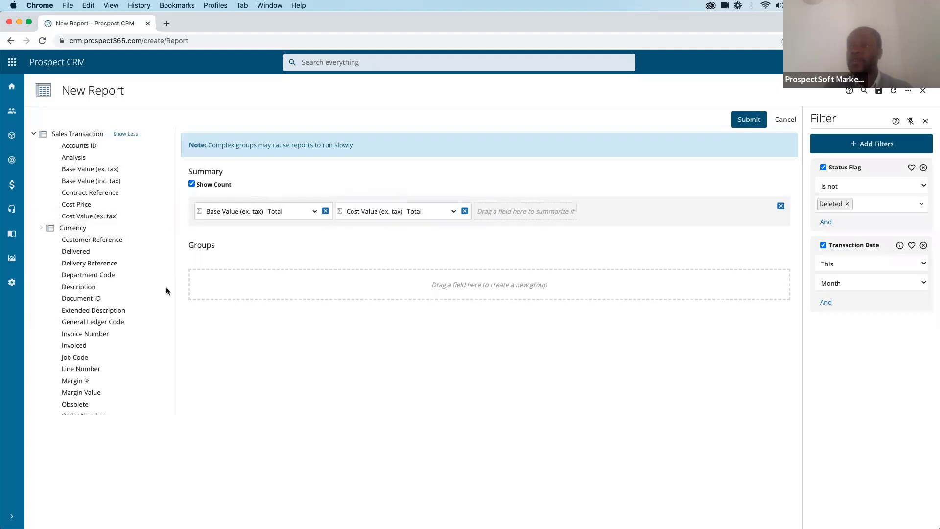
Add the Margin Value total and the Margin % average to the summary and apply it to the report.
{"action": "scroll", "coordinate": [166, 291], "scroll_direction": "down", "scroll_amount": 1}
{"action": "scroll", "coordinate": [166, 290], "scroll_direction": "down", "scroll_amount": 3}
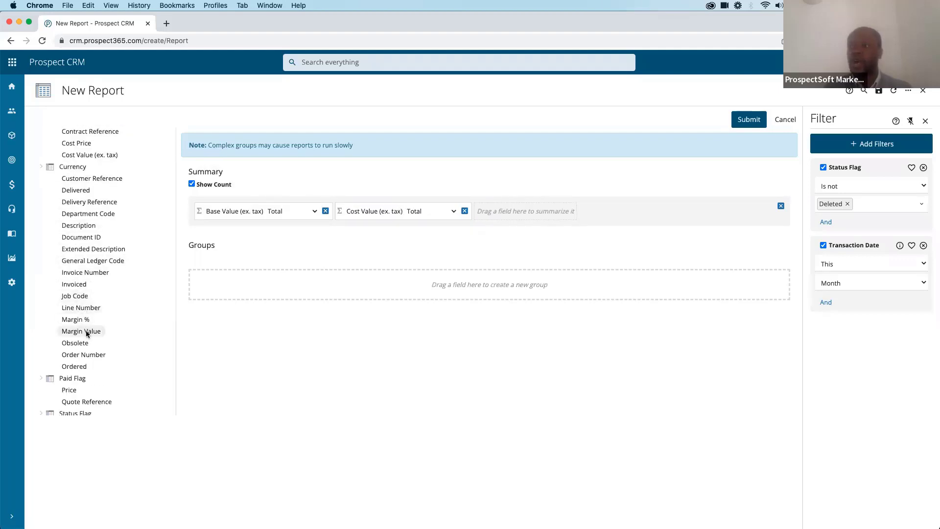
{"action": "left_click_drag", "start_coordinate": [86, 334], "coordinate": [522, 216]}
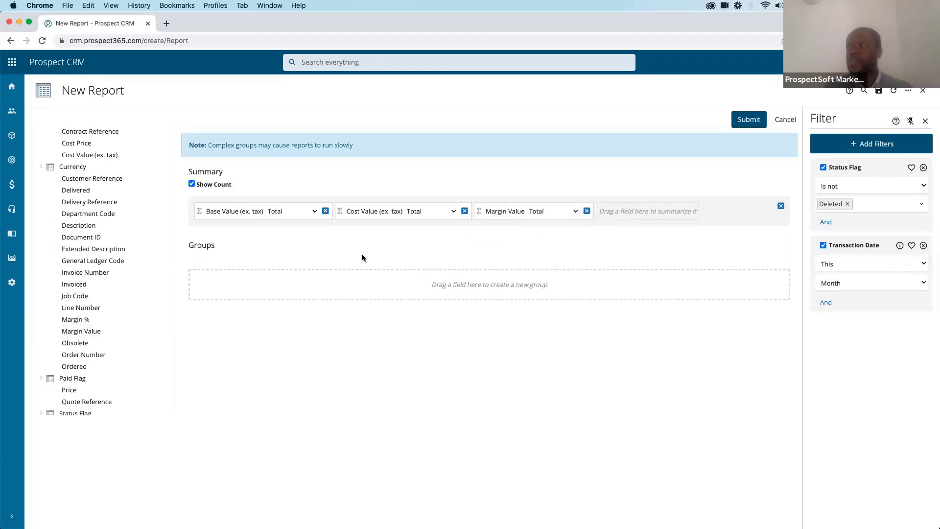
{"action": "left_click_drag", "start_coordinate": [74, 321], "coordinate": [595, 211]}
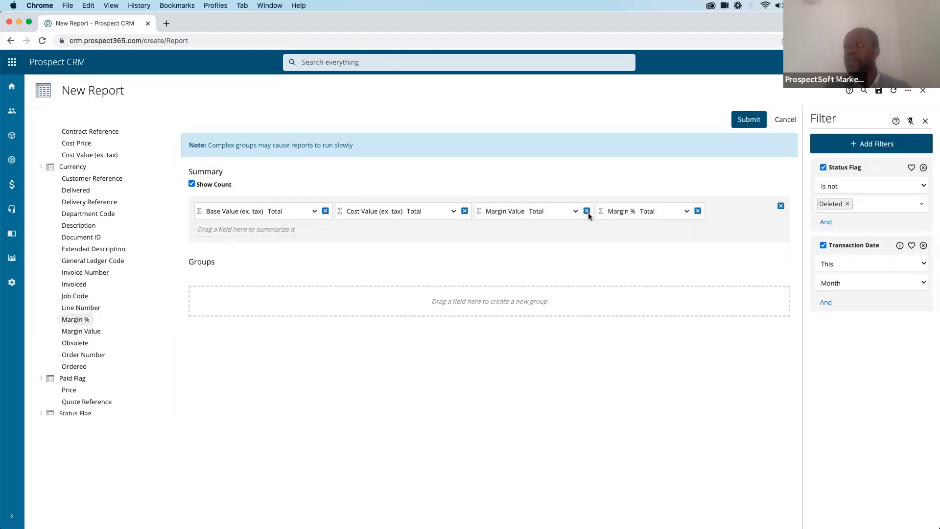
{"action": "left_click", "coordinate": [664, 214]}
{"action": "left_click", "coordinate": [659, 238]}
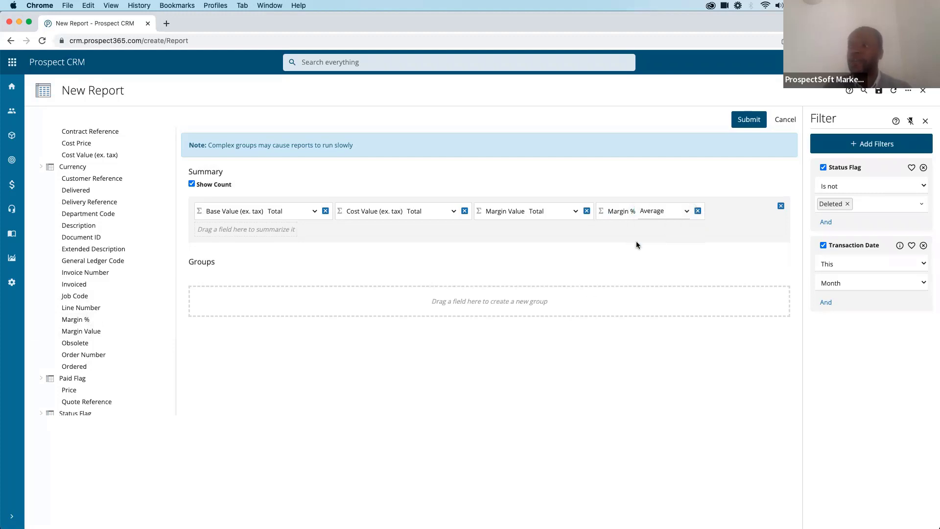
{"action": "scroll", "coordinate": [116, 349], "scroll_direction": "up", "scroll_amount": 1}
{"action": "scroll", "coordinate": [116, 350], "scroll_direction": "down", "scroll_amount": 2}
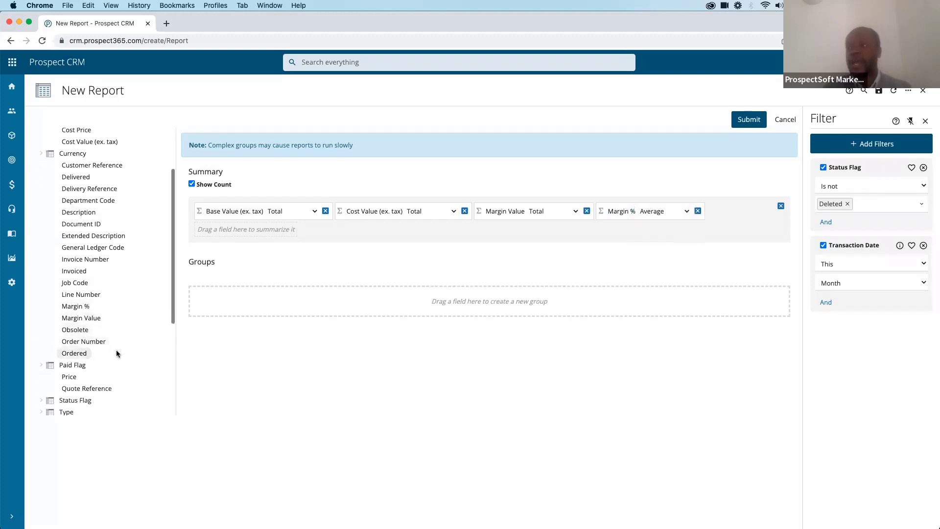
{"action": "left_click", "coordinate": [750, 121]}
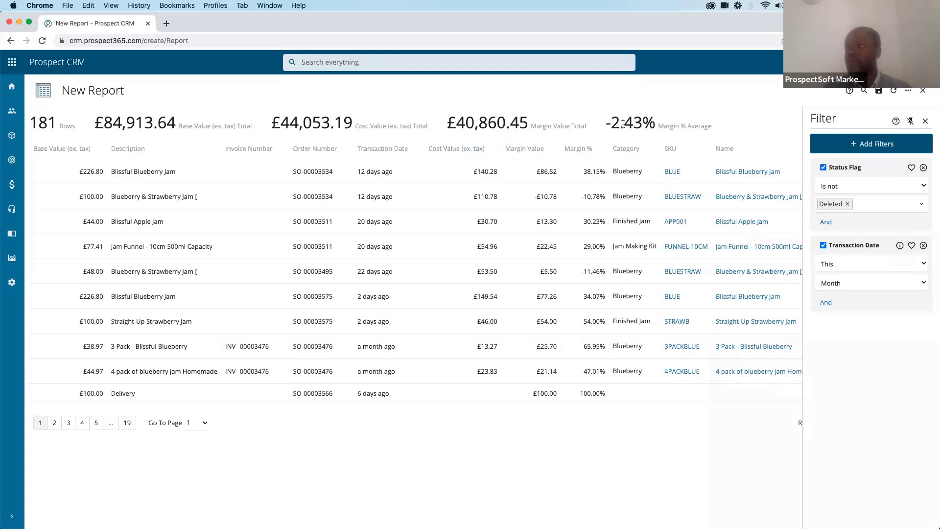
Group the report by the Name of the Invoice Sales Ledger's Default Company.
{"action": "scroll", "coordinate": [627, 245], "scroll_direction": "right", "scroll_amount": 5}
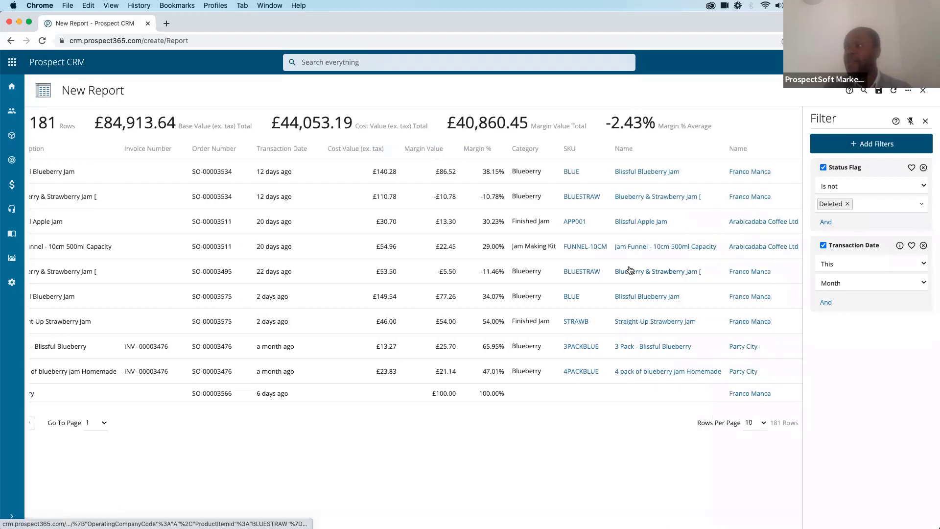
{"action": "scroll", "coordinate": [569, 270], "scroll_direction": "left", "scroll_amount": 4}
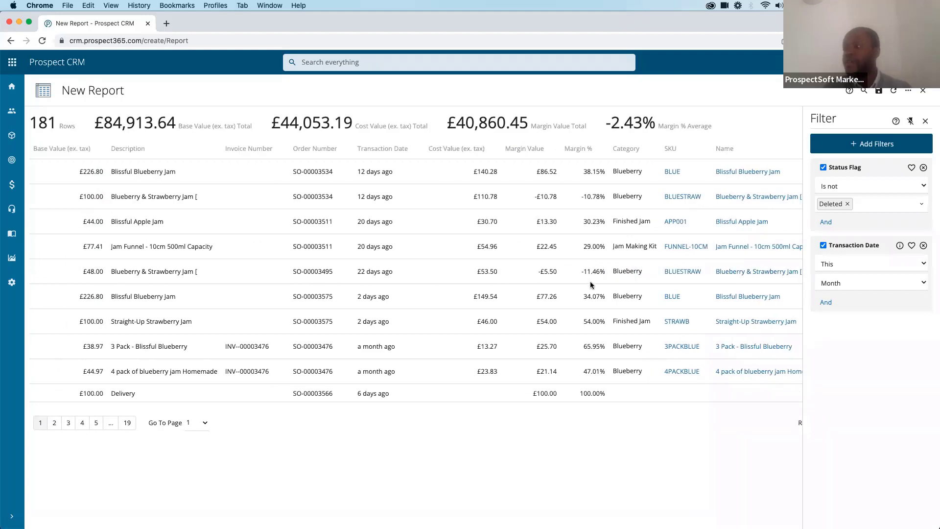
{"action": "left_click", "coordinate": [907, 92]}
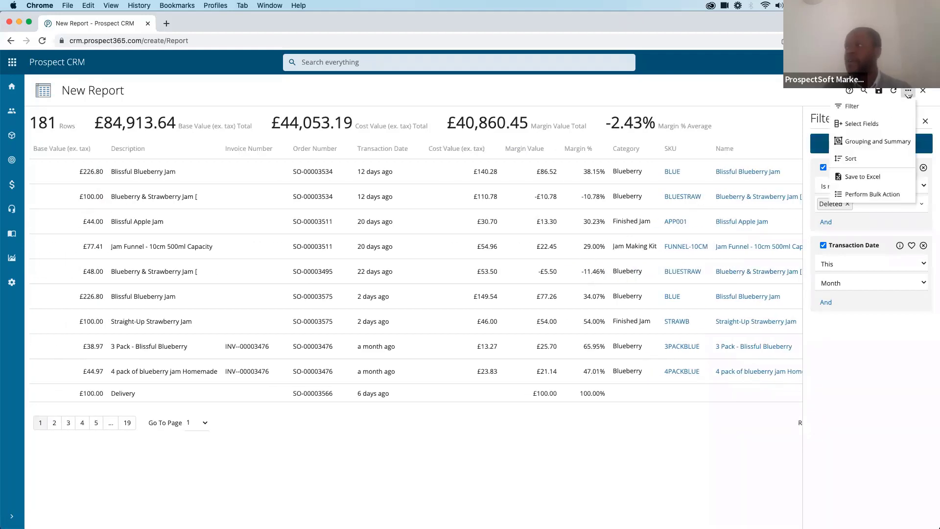
{"action": "left_click", "coordinate": [877, 142]}
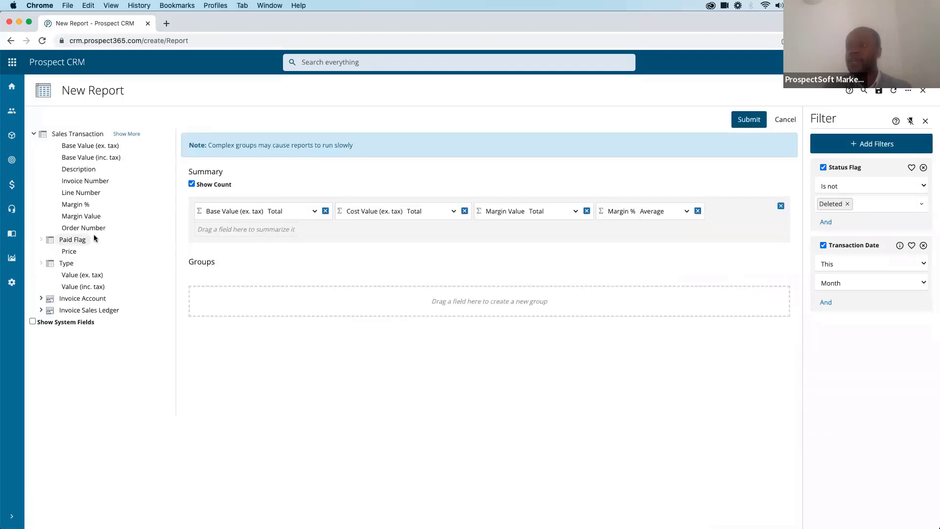
{"action": "left_click", "coordinate": [41, 311]}
{"action": "scroll", "coordinate": [61, 350], "scroll_direction": "down", "scroll_amount": 3}
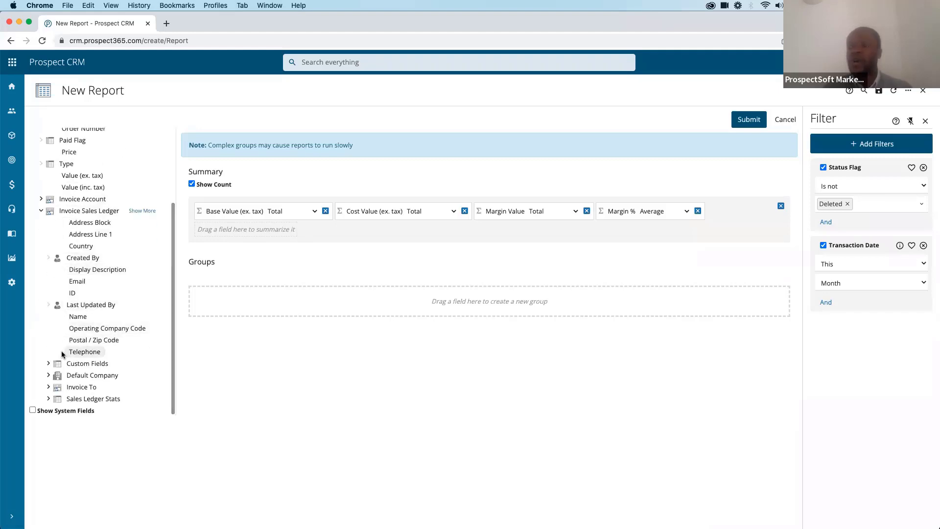
{"action": "left_click", "coordinate": [49, 375]}
{"action": "scroll", "coordinate": [88, 343], "scroll_direction": "down", "scroll_amount": 4}
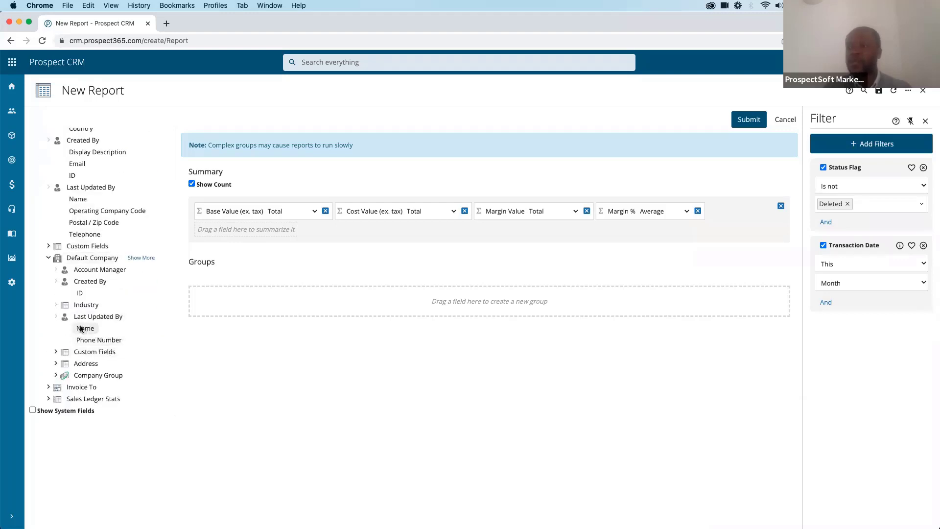
{"action": "left_click_drag", "start_coordinate": [214, 309], "coordinate": [232, 298]}
Summarize the company group with the totals of Base Value (ex. tax) and Cost Value (ex. tax).
{"action": "scroll", "coordinate": [103, 324], "scroll_direction": "up", "scroll_amount": 5}
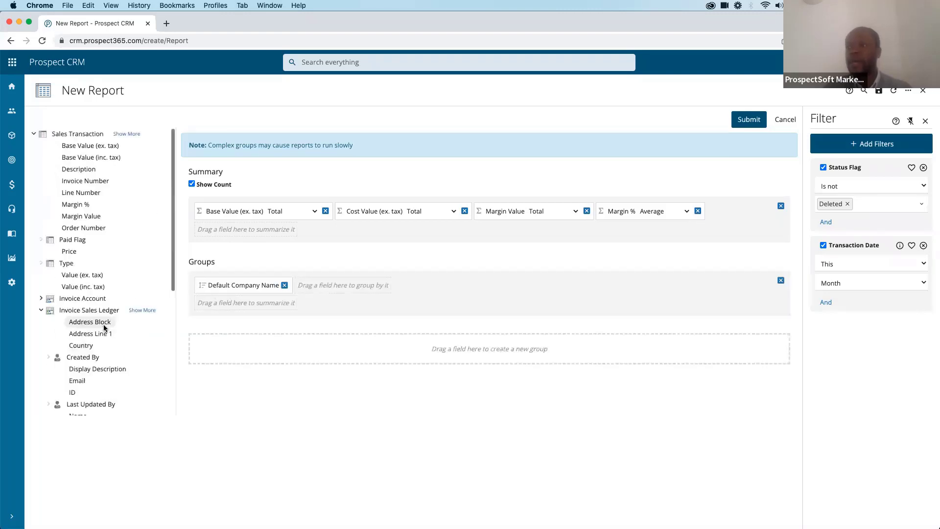
{"action": "left_click_drag", "start_coordinate": [95, 146], "coordinate": [241, 307]}
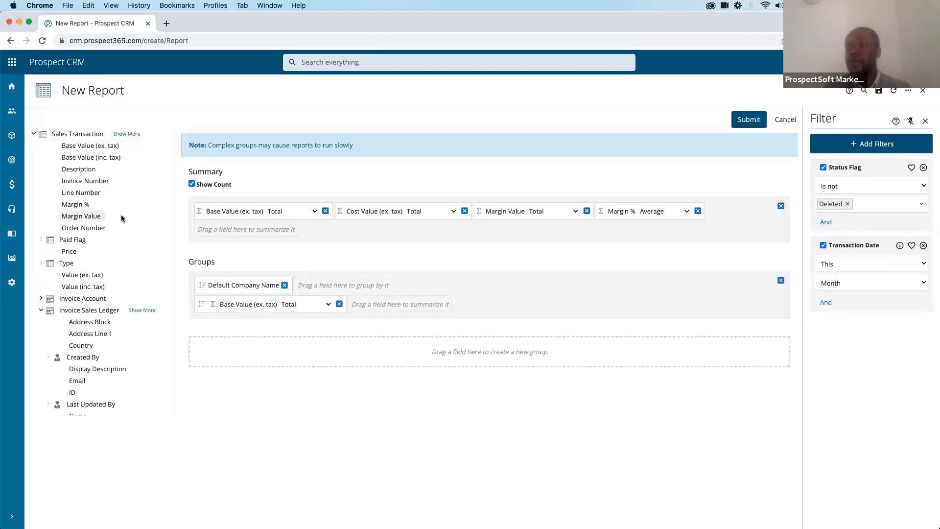
{"action": "left_click", "coordinate": [126, 135]}
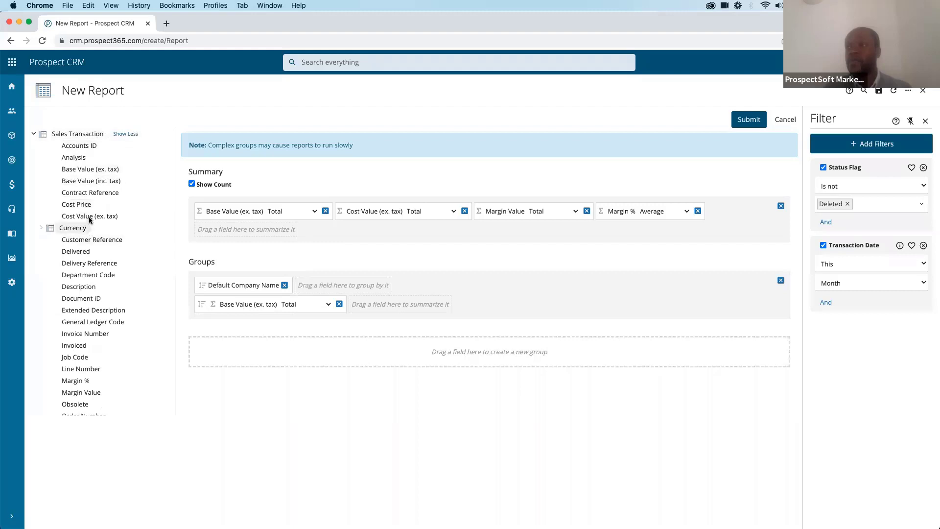
{"action": "left_click_drag", "start_coordinate": [89, 219], "coordinate": [391, 306]}
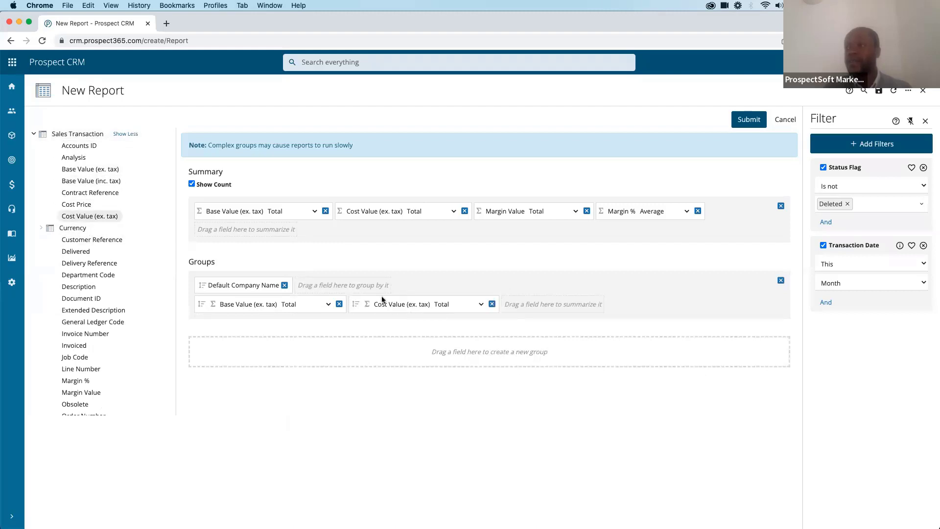
Add the Margin Value total and Margin % average to the company group and apply the grouping, sorted by Base Value total.
{"action": "scroll", "coordinate": [130, 307], "scroll_direction": "down", "scroll_amount": 3}
{"action": "left_click_drag", "start_coordinate": [88, 328], "coordinate": [551, 308]}
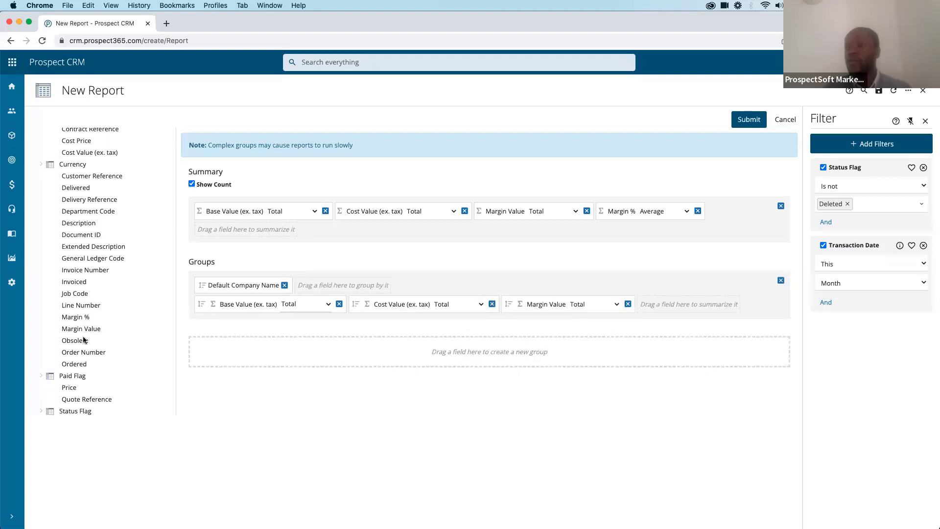
{"action": "left_click_drag", "start_coordinate": [80, 320], "coordinate": [656, 306]}
{"action": "left_click", "coordinate": [709, 307]}
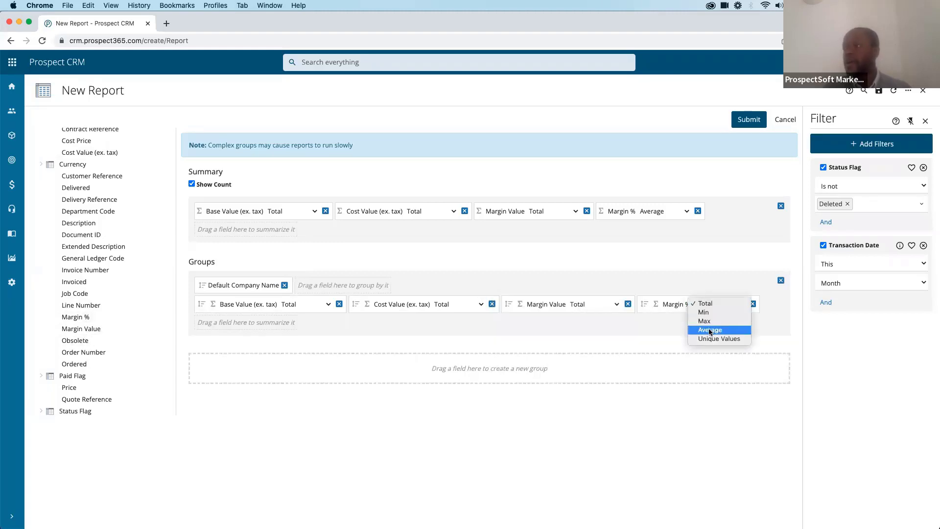
{"action": "left_click", "coordinate": [709, 328]}
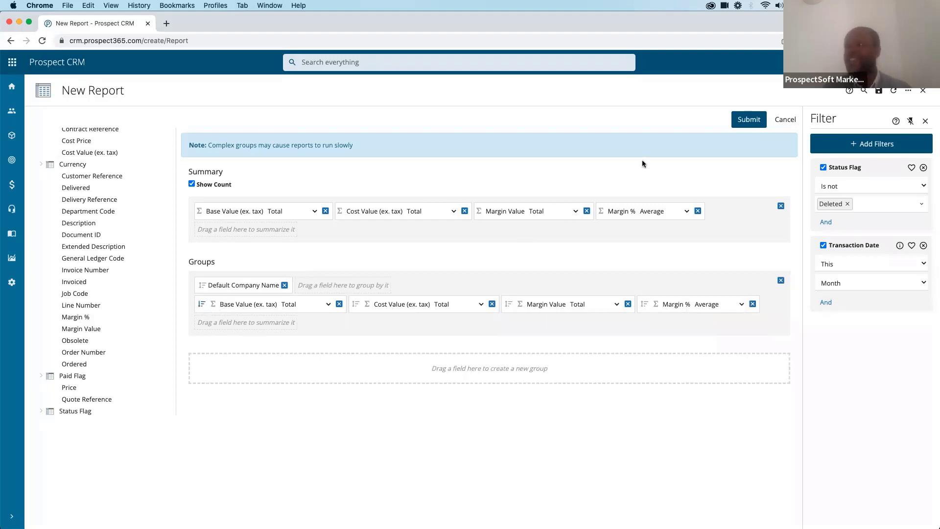
{"action": "left_click", "coordinate": [756, 119]}
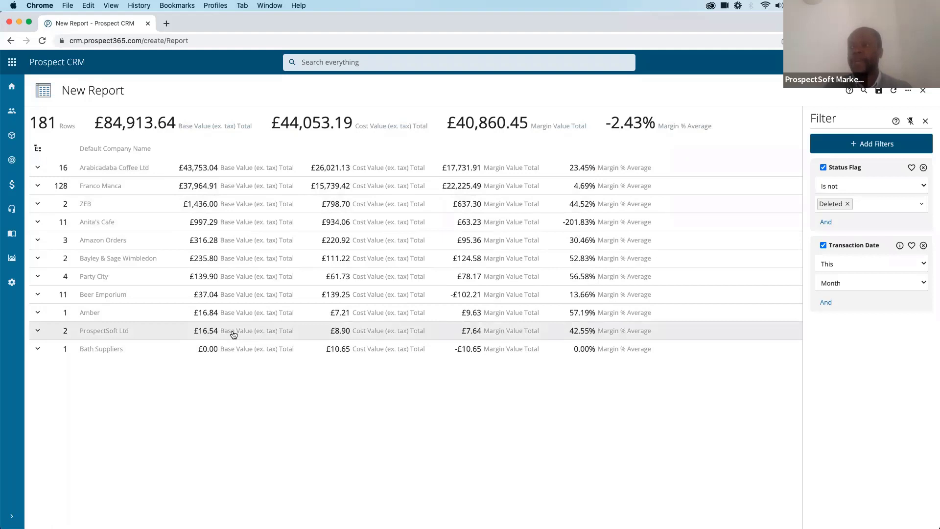
Save the report as "Monthly sales by customer" in the Sales Reports group, shared with all CRM users.
{"action": "left_click", "coordinate": [879, 92]}
{"action": "left_click", "coordinate": [435, 116]}
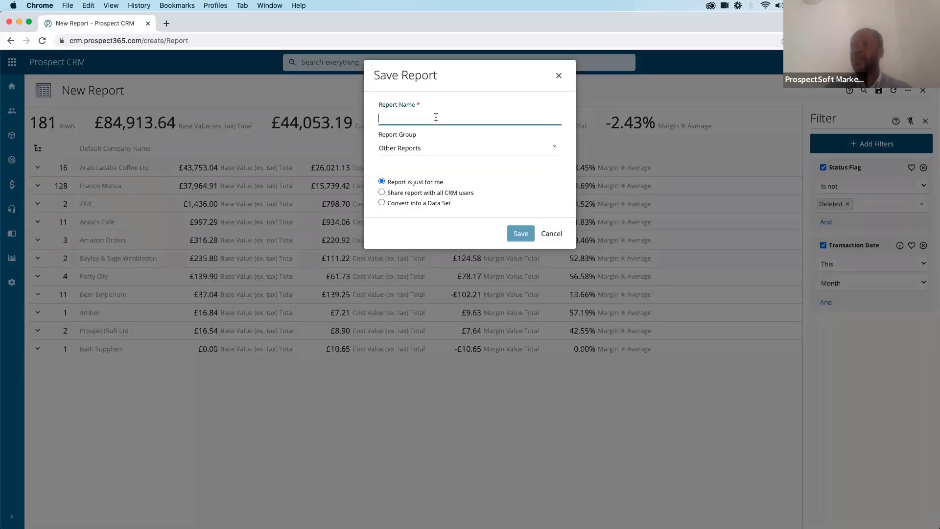
{"action": "type", "text": "Mo"}
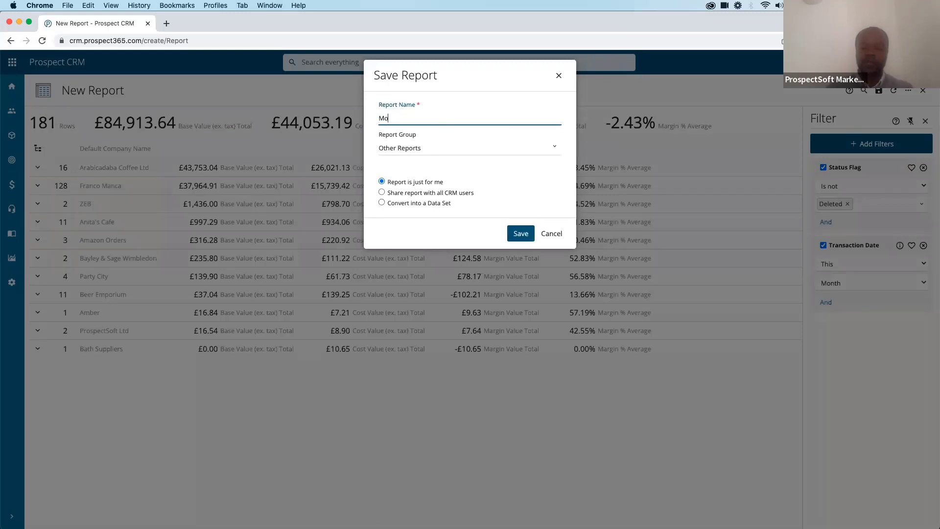
{"action": "type", "text": "nthly sales by customer"}
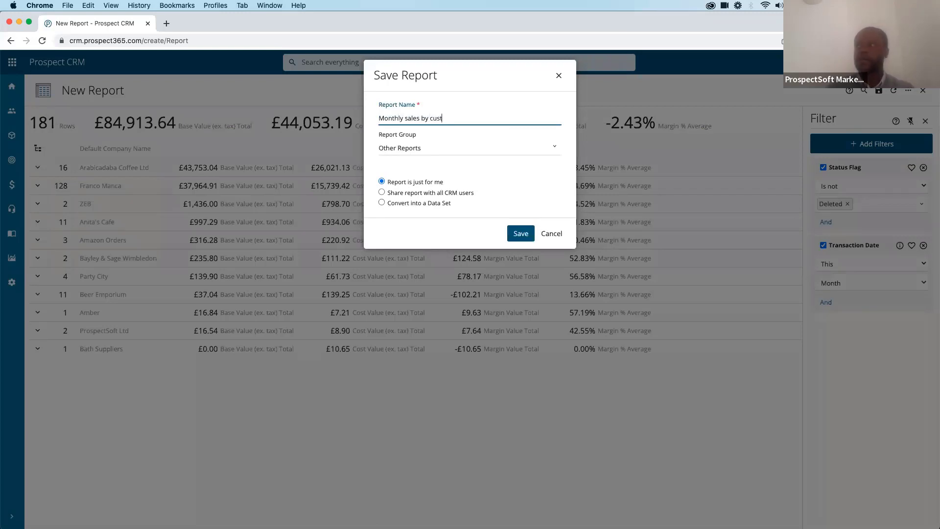
{"action": "left_click", "coordinate": [440, 148]}
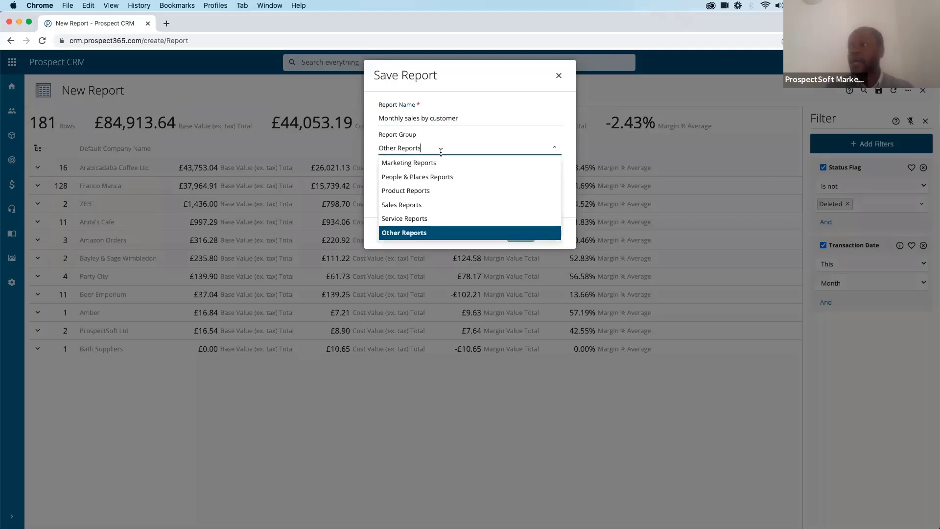
{"action": "left_click", "coordinate": [436, 206]}
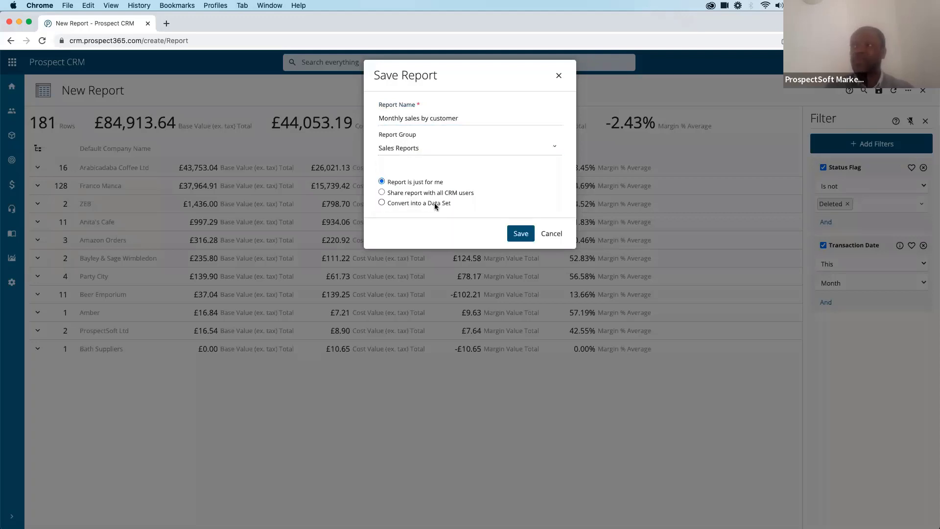
{"action": "left_click", "coordinate": [439, 194]}
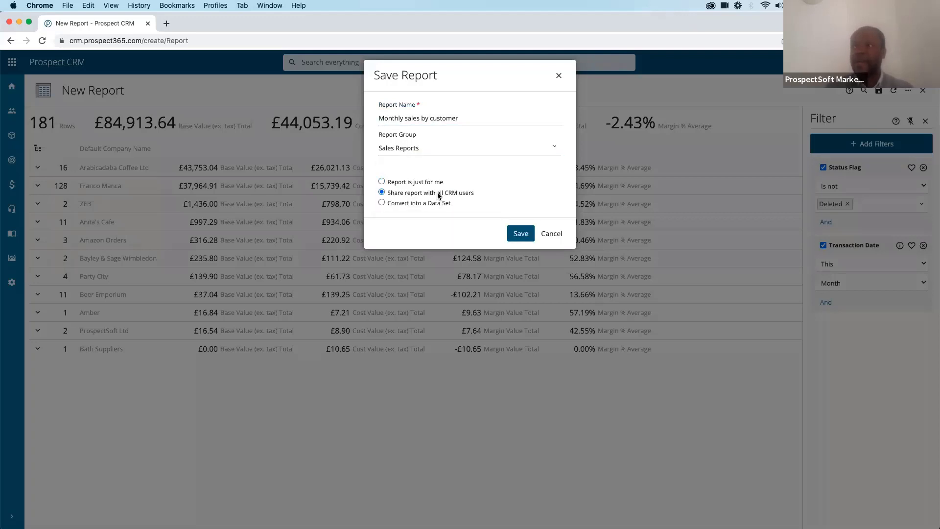
{"action": "left_click", "coordinate": [519, 234]}
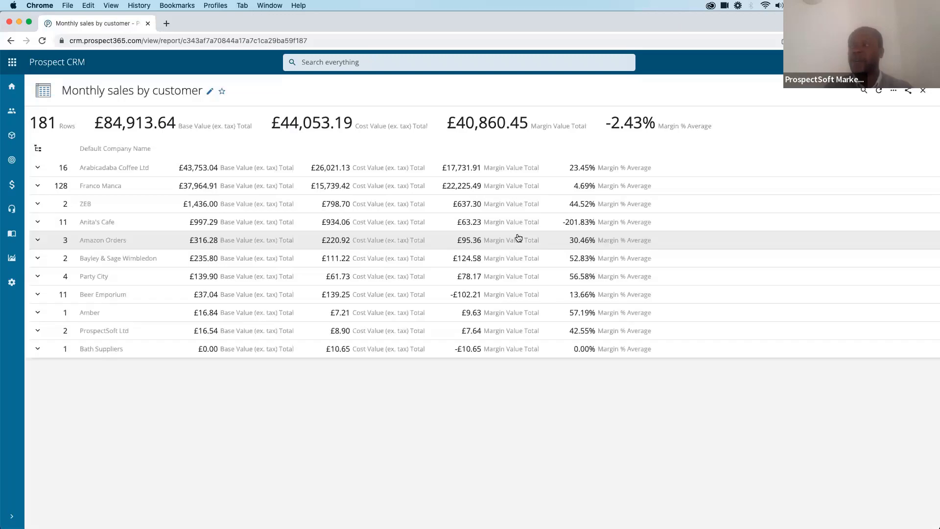
Show the report's filters and save a copy named "Monthly sales by product category" in Sales Reports, shared with all CRM users.
{"action": "left_click", "coordinate": [893, 91]}
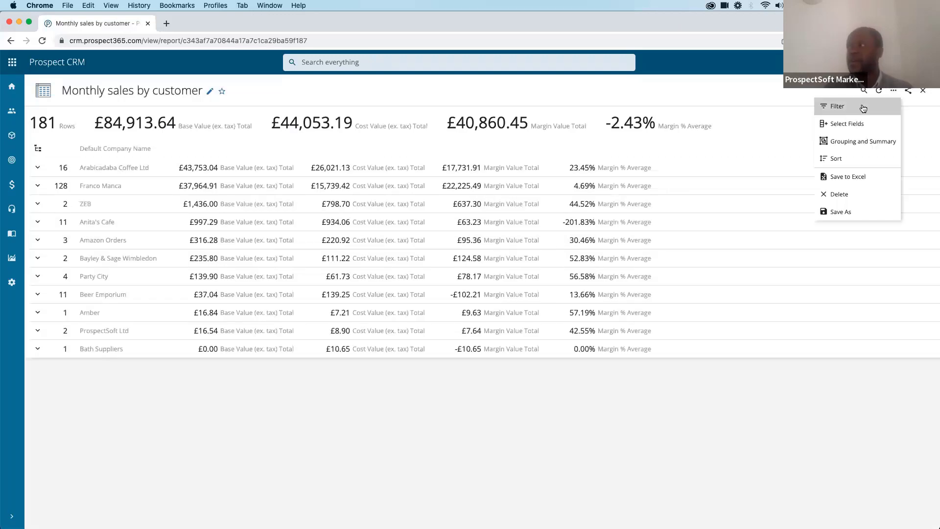
{"action": "left_click", "coordinate": [837, 107]}
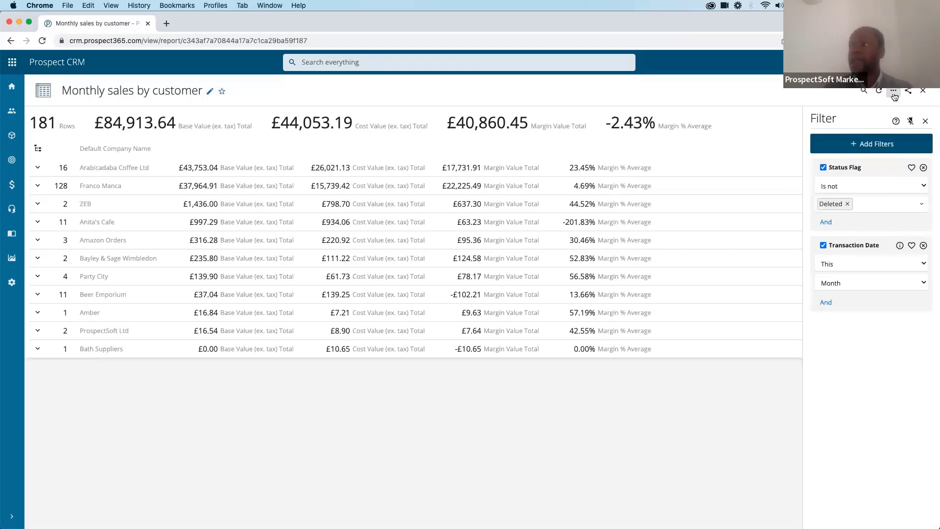
{"action": "left_click", "coordinate": [895, 93]}
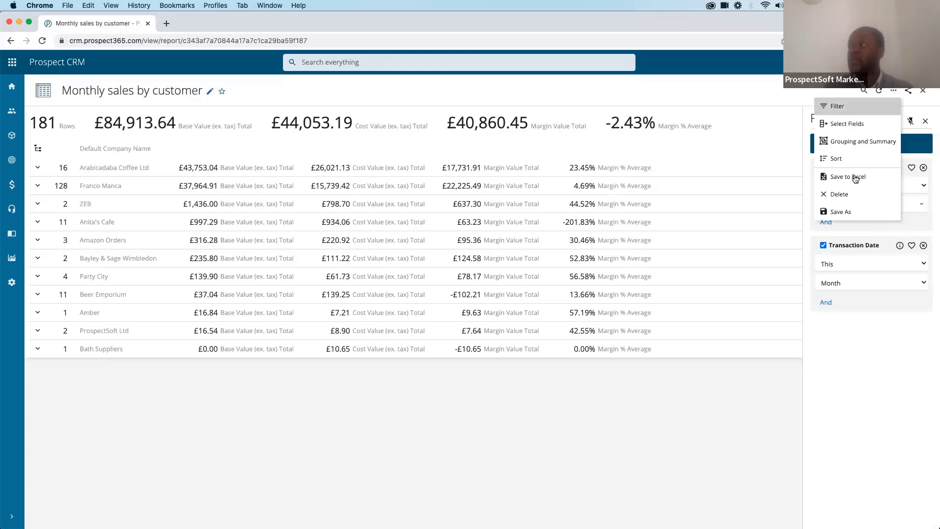
{"action": "left_click", "coordinate": [850, 213]}
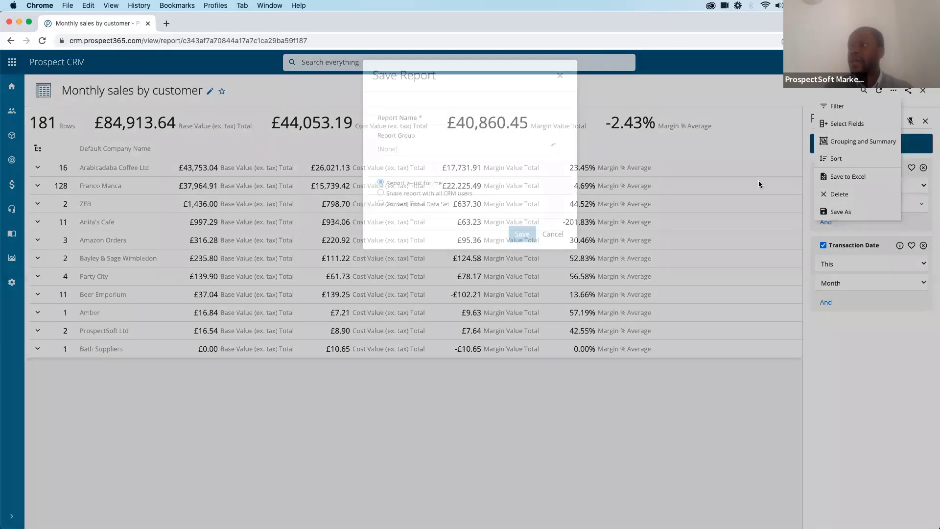
{"action": "left_click", "coordinate": [435, 119]}
{"action": "type", "text": "Monthly sales by"}
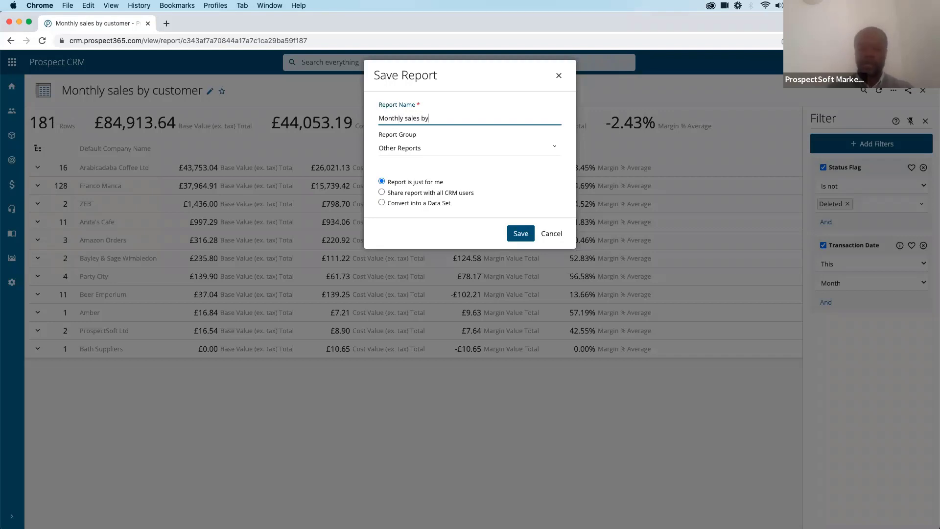
{"action": "type", "text": " product category"}
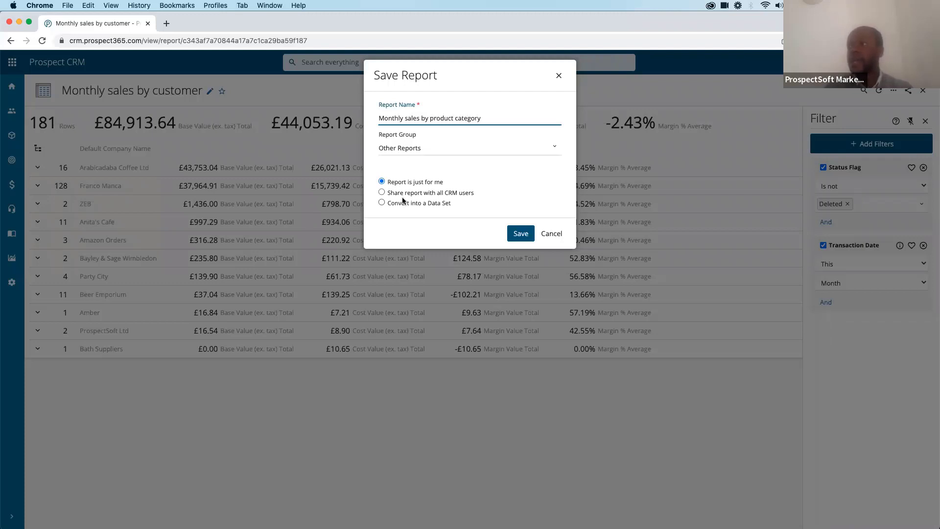
{"action": "left_click", "coordinate": [403, 202]}
{"action": "left_click", "coordinate": [410, 157]}
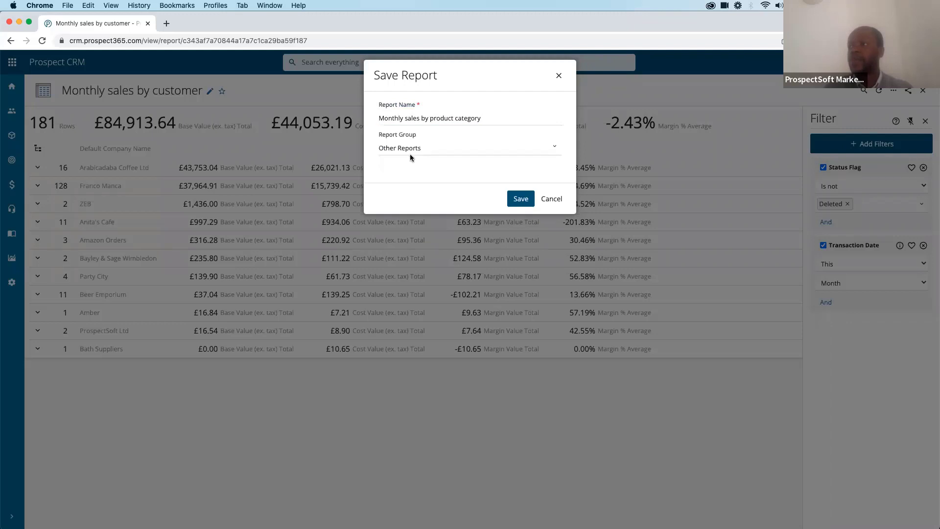
{"action": "left_click", "coordinate": [418, 148]}
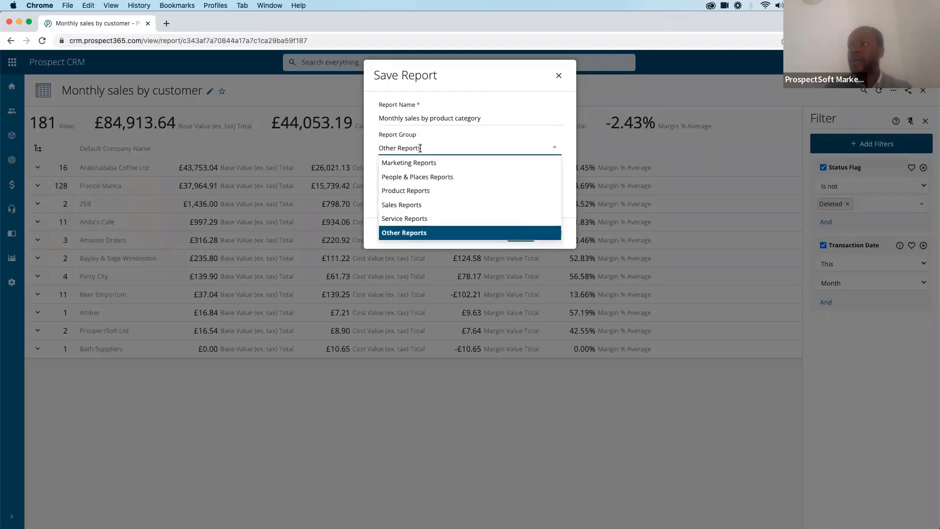
{"action": "left_click", "coordinate": [418, 205]}
{"action": "left_click", "coordinate": [519, 235]}
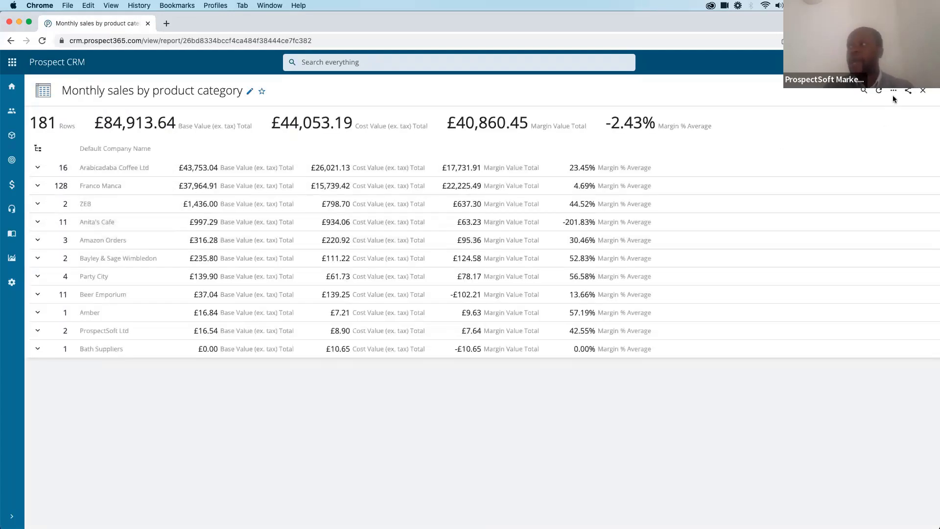
Add a second report group based on the Description of the product's Category.
{"action": "left_click", "coordinate": [895, 92]}
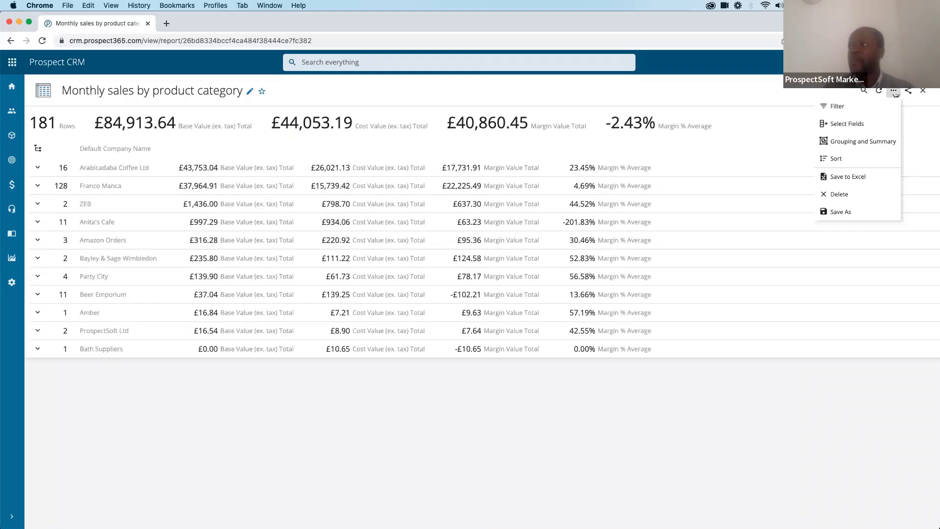
{"action": "left_click", "coordinate": [874, 141]}
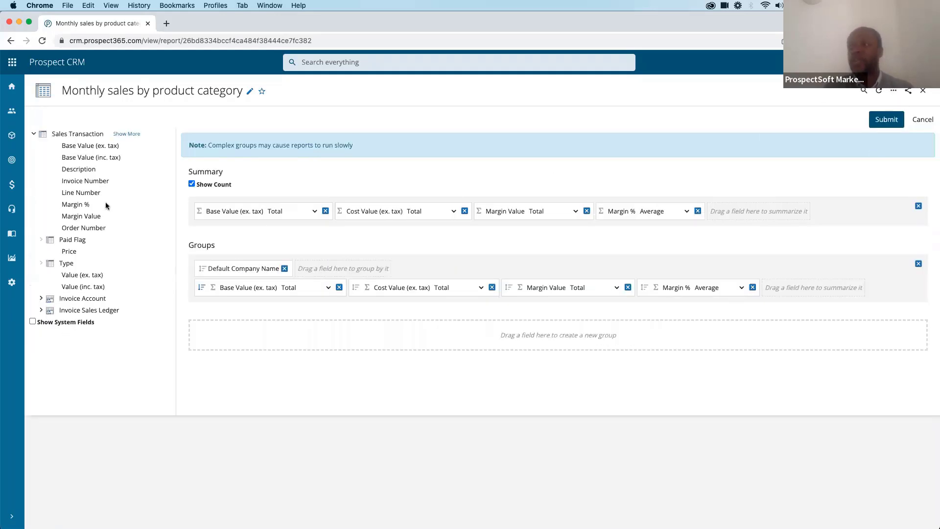
{"action": "left_click", "coordinate": [133, 134]}
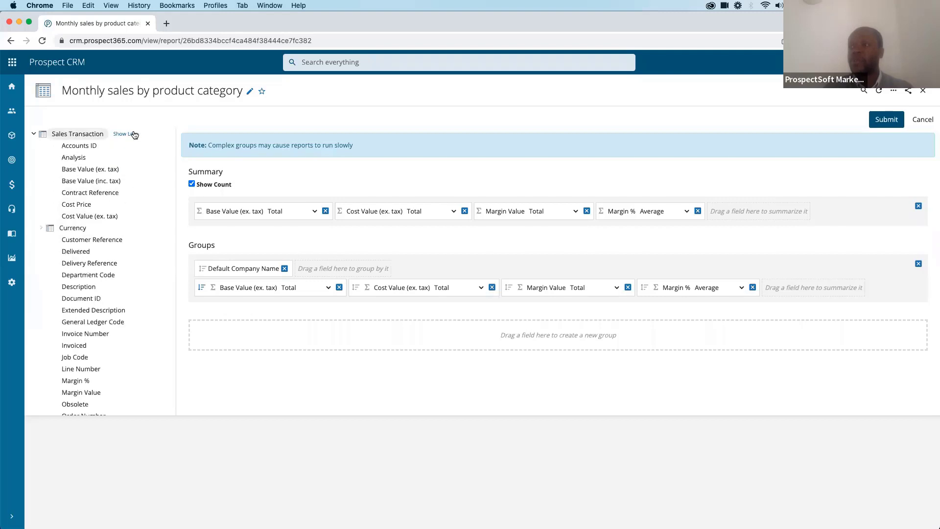
{"action": "scroll", "coordinate": [101, 292], "scroll_direction": "down", "scroll_amount": 5}
{"action": "left_click", "coordinate": [40, 375]}
{"action": "scroll", "coordinate": [47, 343], "scroll_direction": "down", "scroll_amount": 2}
{"action": "left_click", "coordinate": [48, 306]}
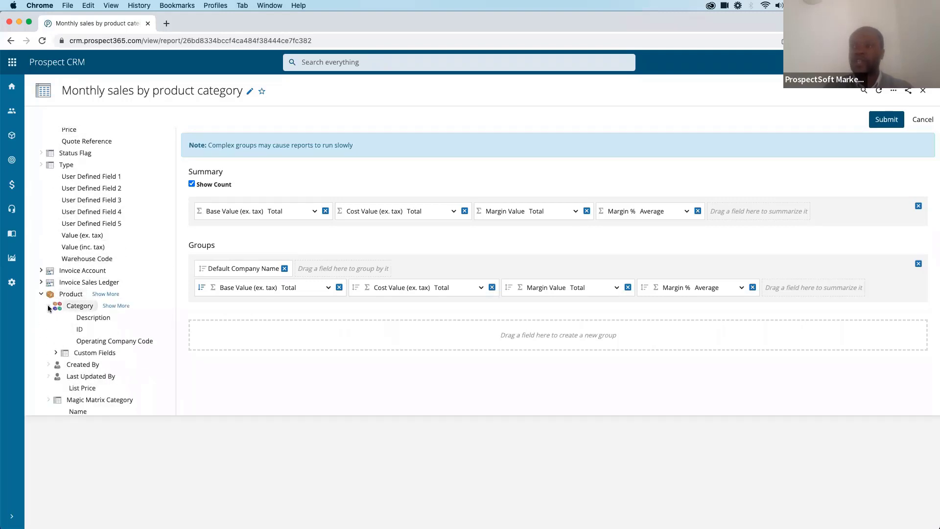
{"action": "left_click_drag", "start_coordinate": [89, 319], "coordinate": [233, 336]}
Summarize the Category Description group with the totals of Base Value (ex. tax) and Cost Value (ex. tax).
{"action": "scroll", "coordinate": [128, 269], "scroll_direction": "up", "scroll_amount": 10}
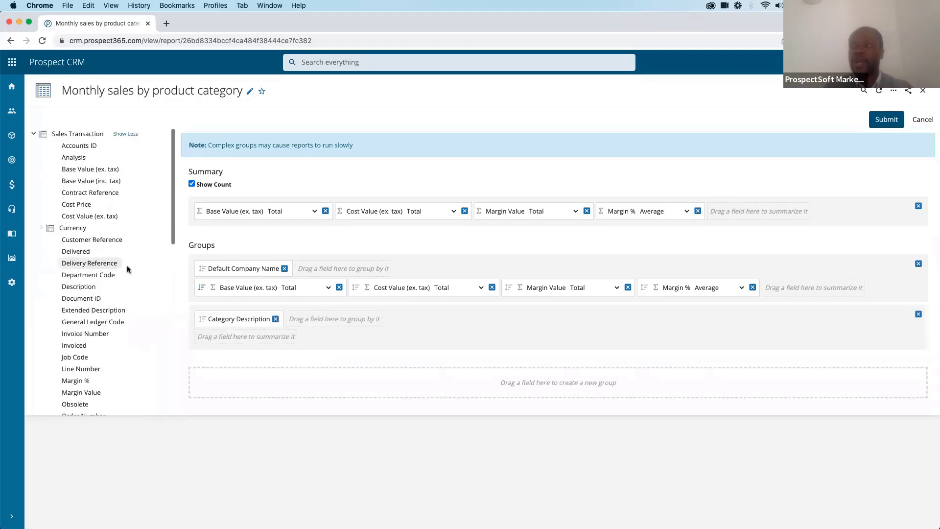
{"action": "left_click_drag", "start_coordinate": [97, 170], "coordinate": [230, 337]}
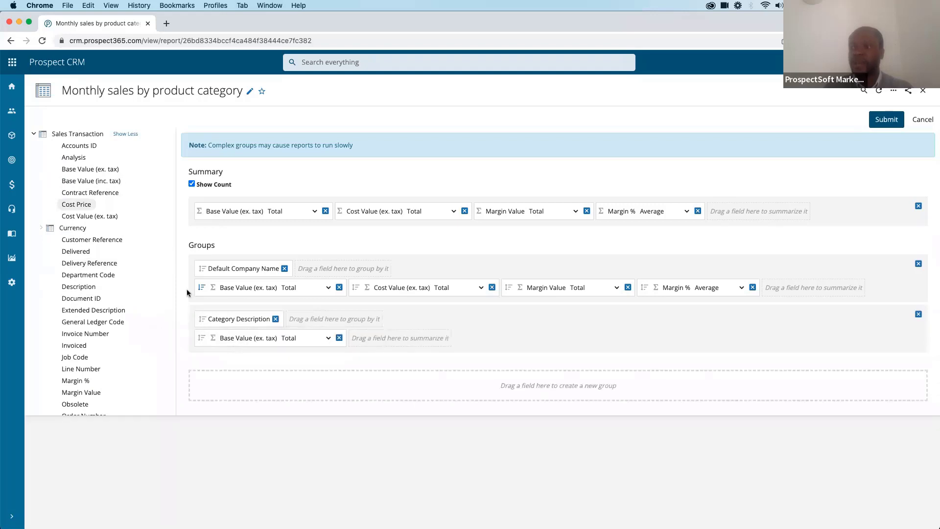
{"action": "left_click_drag", "start_coordinate": [104, 216], "coordinate": [406, 340]}
Add the Margin Value total and Margin % average to the category group and sort it by the Base Value (ex. tax) total.
{"action": "scroll", "coordinate": [140, 279], "scroll_direction": "down", "scroll_amount": 3}
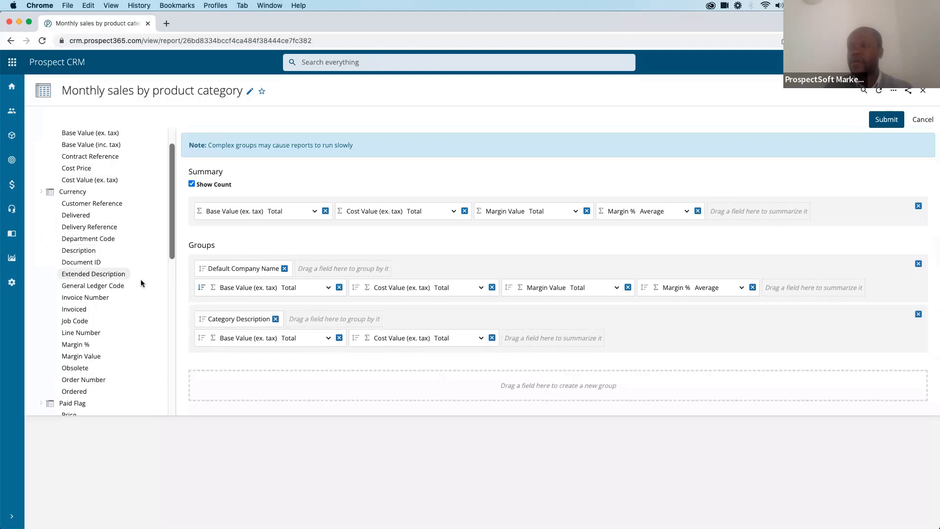
{"action": "left_click_drag", "start_coordinate": [83, 298], "coordinate": [475, 328]}
{"action": "left_click_drag", "start_coordinate": [76, 284], "coordinate": [633, 336]}
{"action": "left_click", "coordinate": [707, 338]}
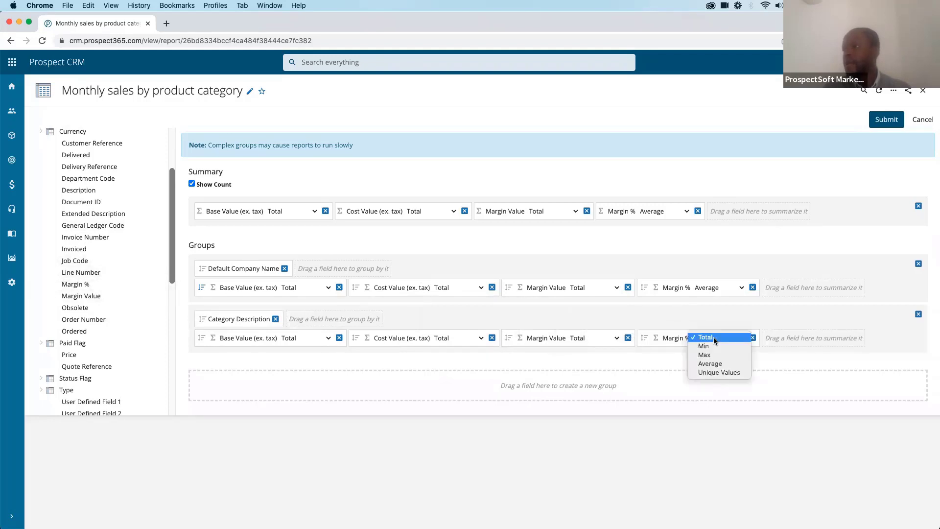
{"action": "left_click", "coordinate": [710, 363]}
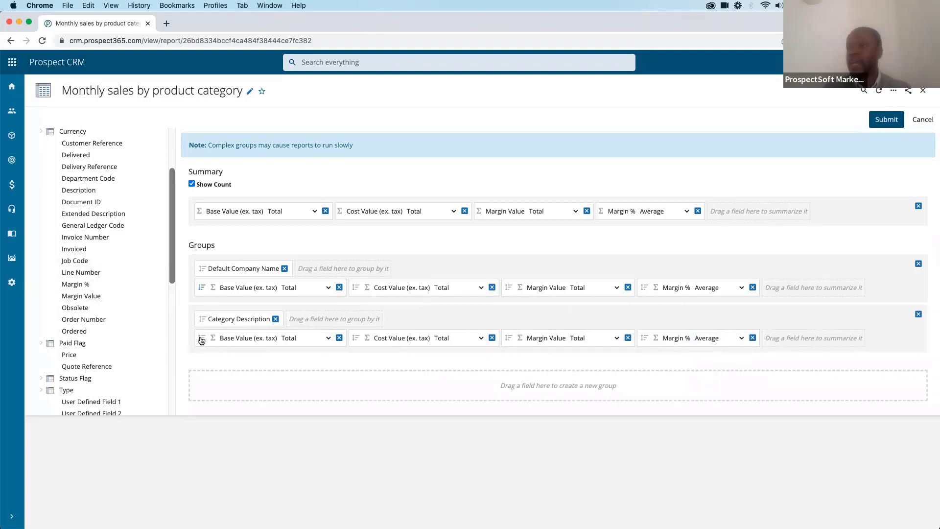
{"action": "left_click", "coordinate": [200, 338]}
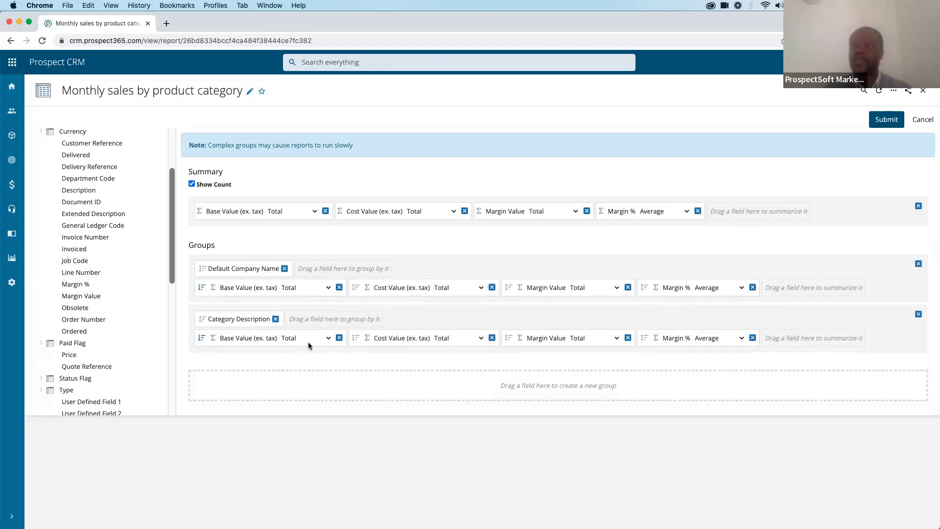
Remove the Default Company Name group from the report, apply the grouping and save the changes.
{"action": "left_click", "coordinate": [917, 264]}
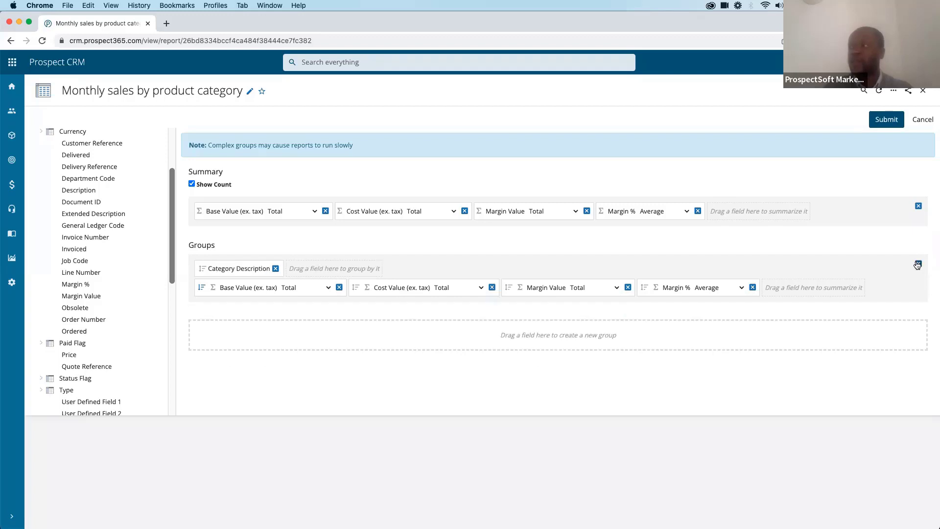
{"action": "left_click", "coordinate": [881, 119]}
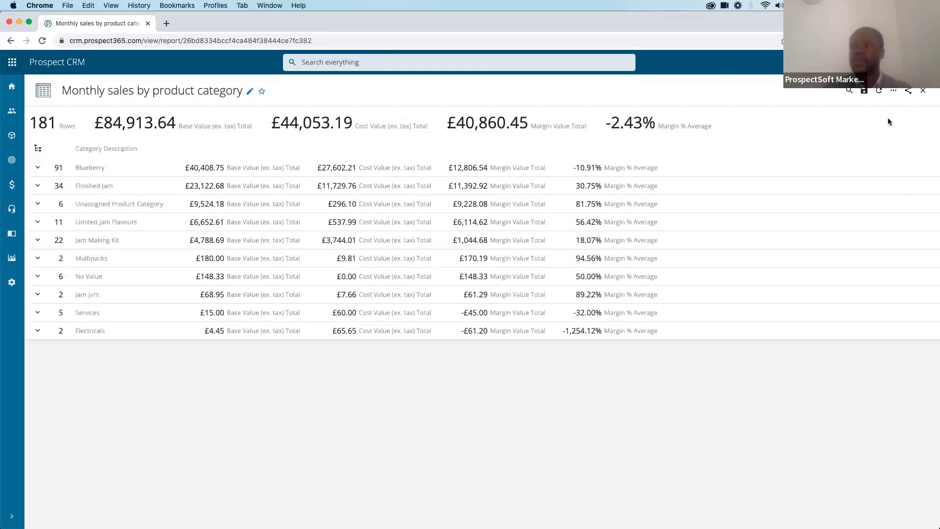
{"action": "left_click", "coordinate": [863, 90]}
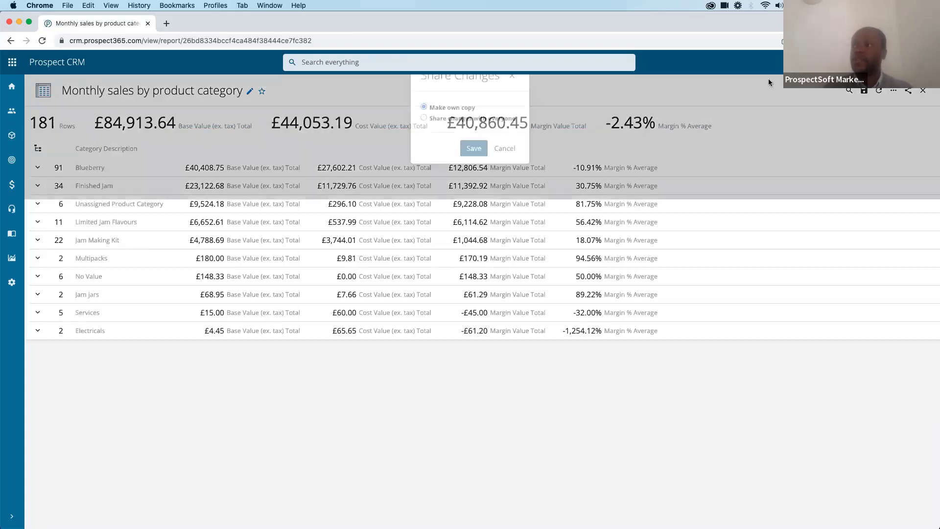
{"action": "left_click", "coordinate": [474, 148]}
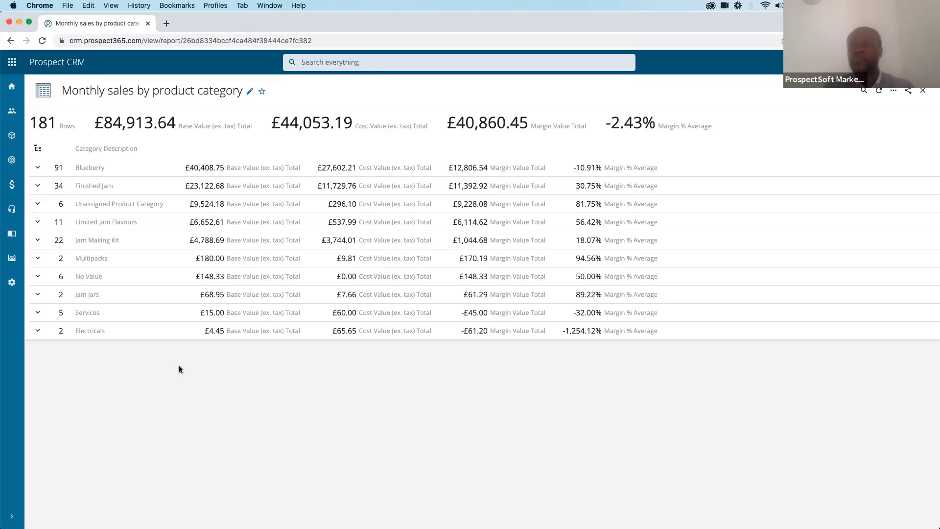
Remove the Category Description group from the report and sort the ungrouped rows by Transaction Date from newest to oldest.
{"action": "left_click", "coordinate": [893, 91]}
{"action": "left_click", "coordinate": [876, 143]}
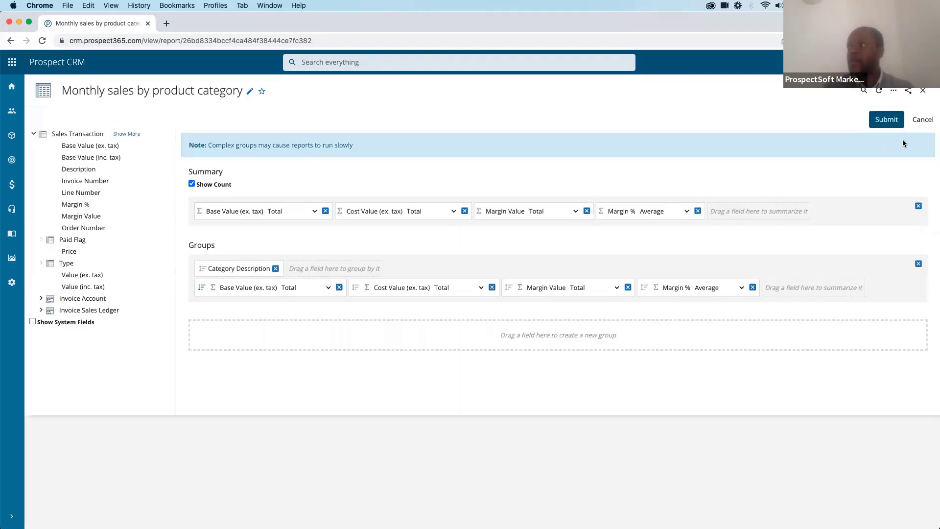
{"action": "left_click", "coordinate": [919, 264]}
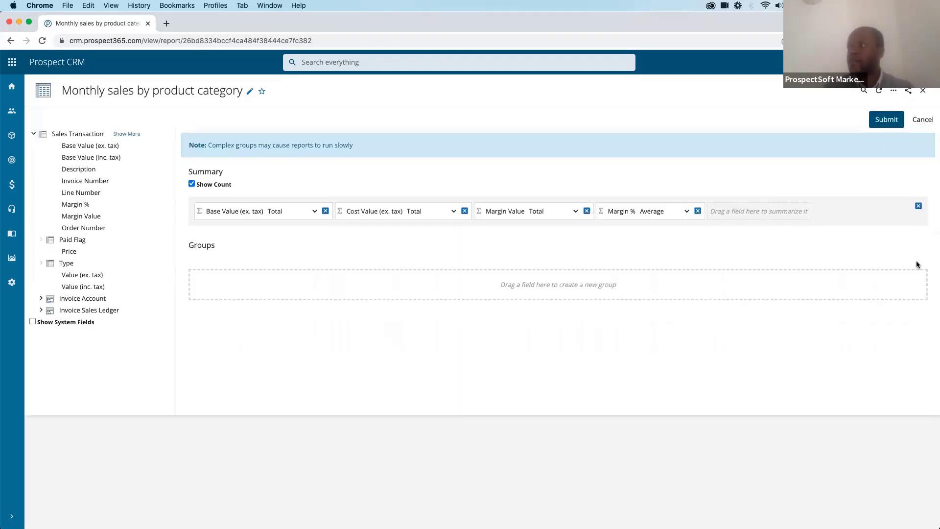
{"action": "left_click", "coordinate": [886, 121]}
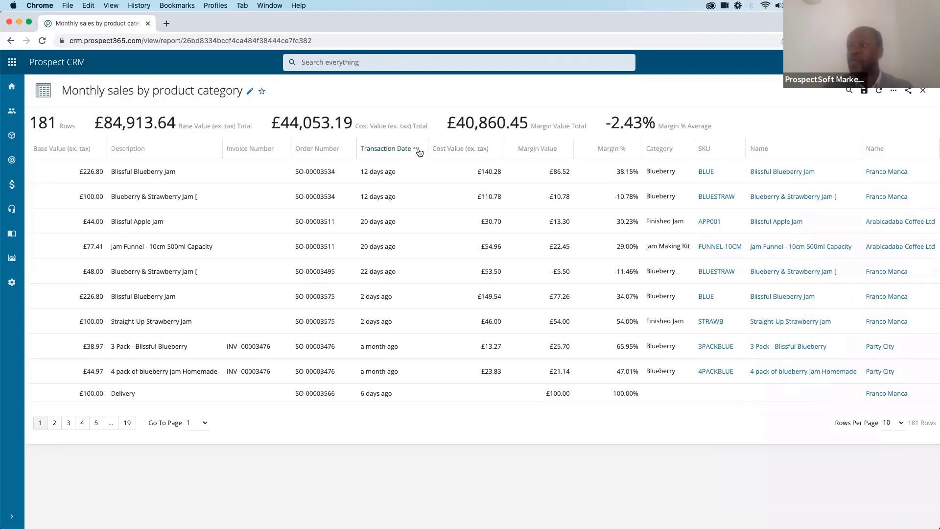
{"action": "left_click", "coordinate": [417, 150]}
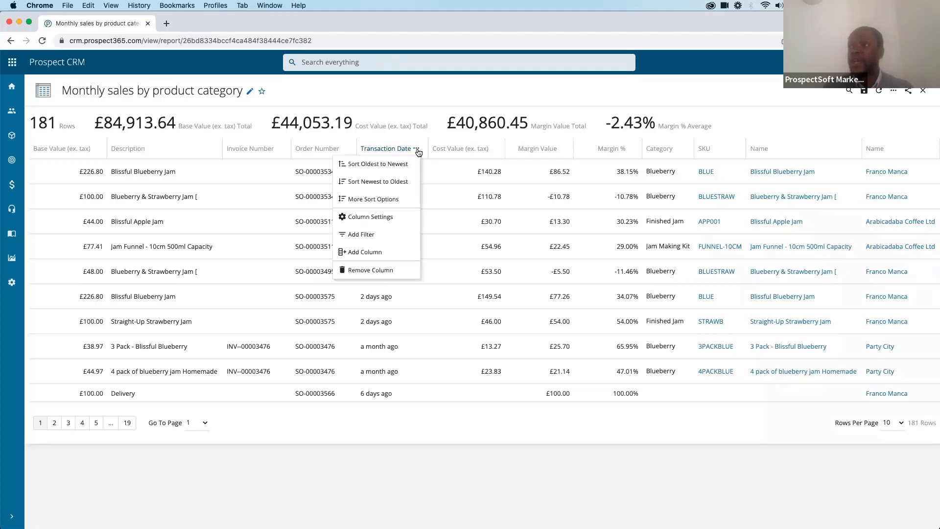
{"action": "left_click", "coordinate": [394, 183]}
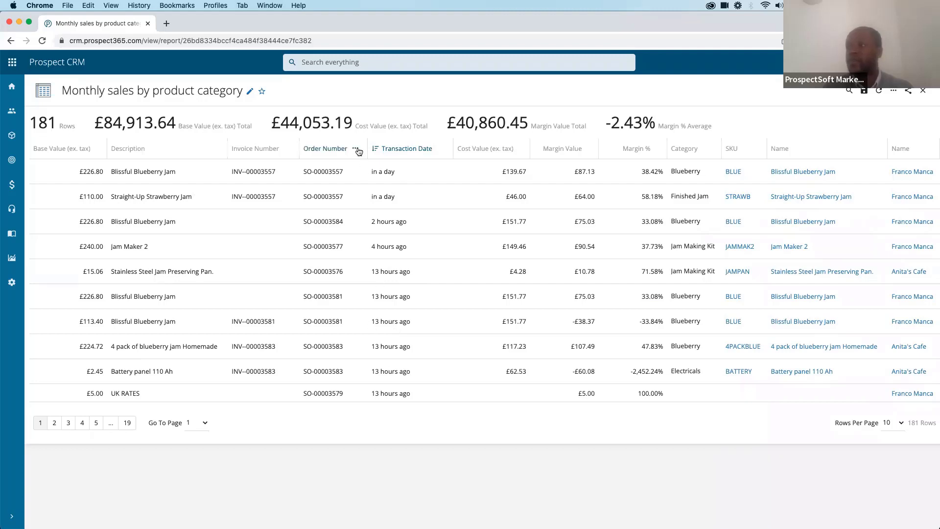
Add the Invoice Sales Ledger Name from A to Z as a second sort level after Transaction Date.
{"action": "left_click", "coordinate": [356, 150]}
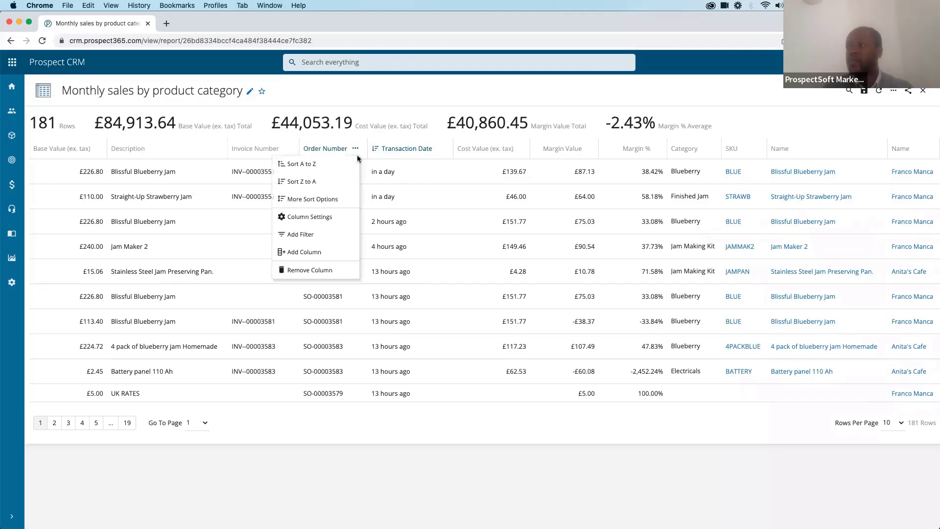
{"action": "left_click", "coordinate": [332, 199]}
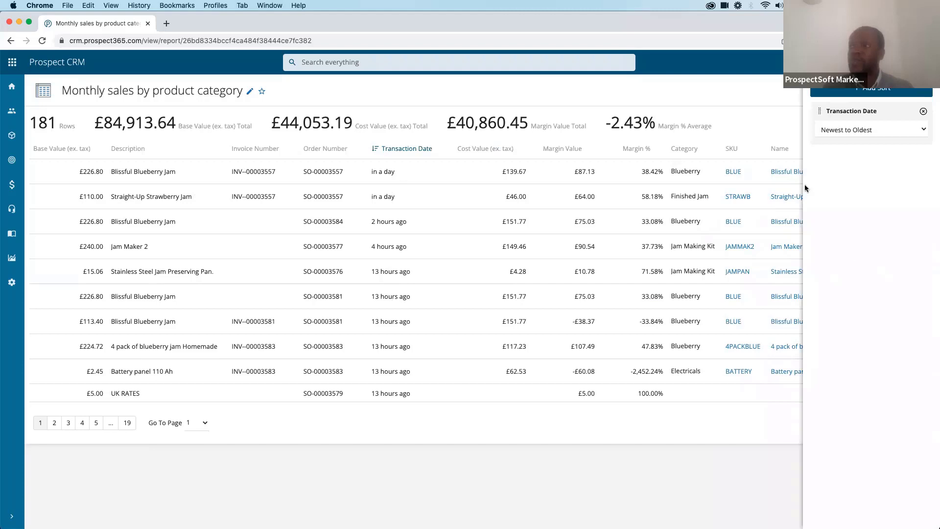
{"action": "mouse_move", "coordinate": [385, 151]}
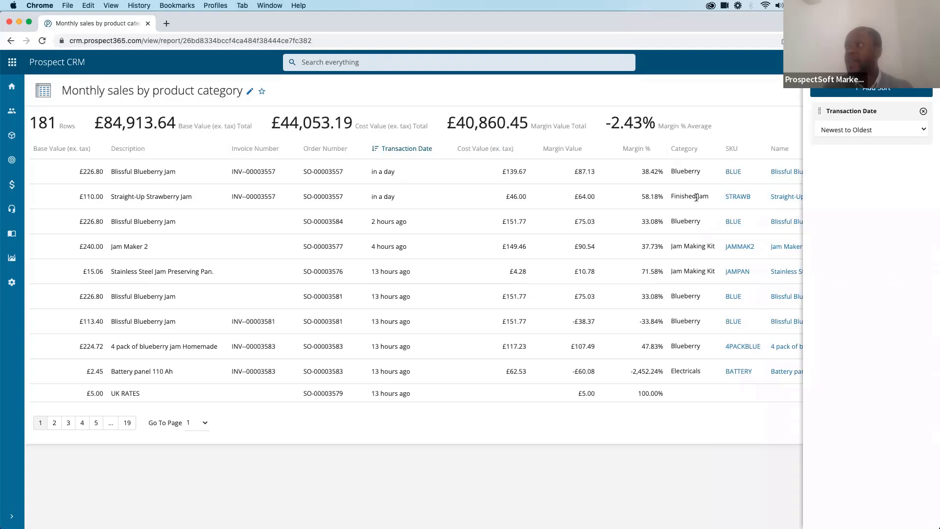
{"action": "left_click", "coordinate": [858, 94]}
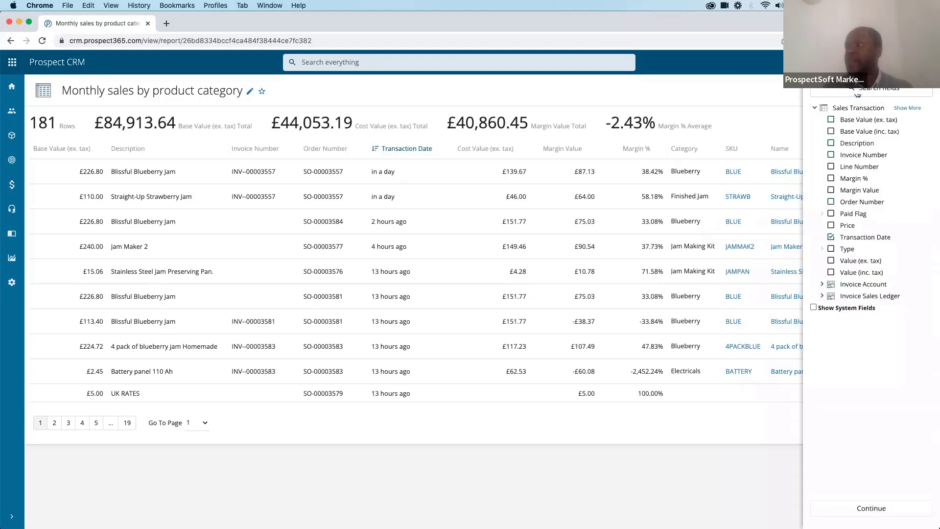
{"action": "left_click", "coordinate": [822, 295]}
{"action": "scroll", "coordinate": [838, 334], "scroll_direction": "down", "scroll_amount": 1}
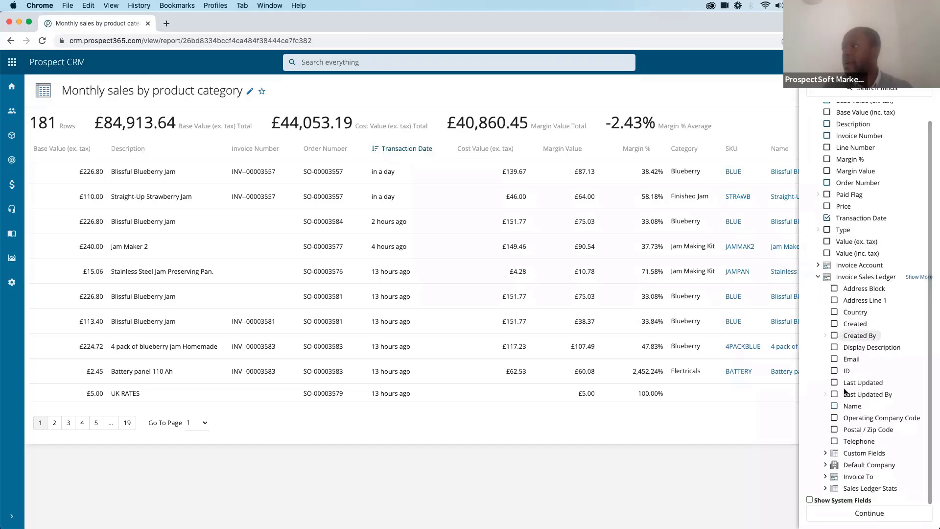
{"action": "left_click", "coordinate": [835, 406]}
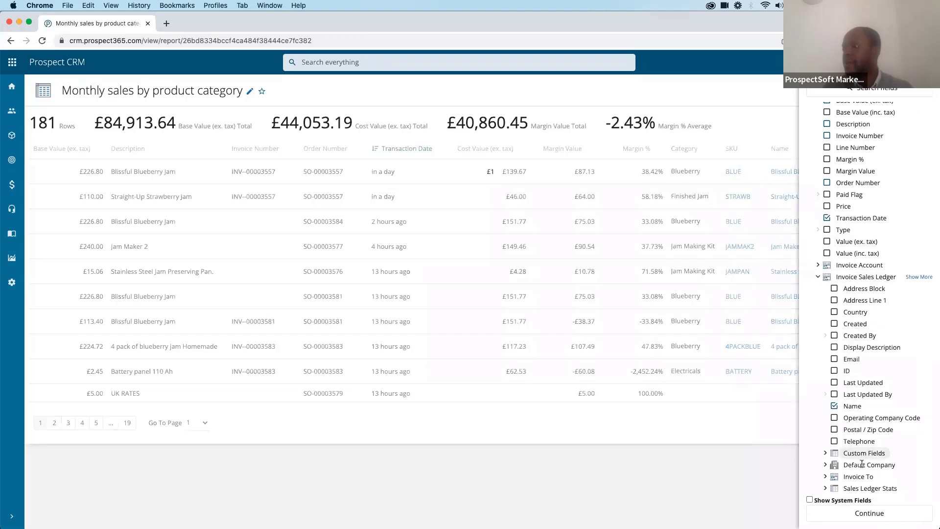
{"action": "left_click", "coordinate": [868, 513]}
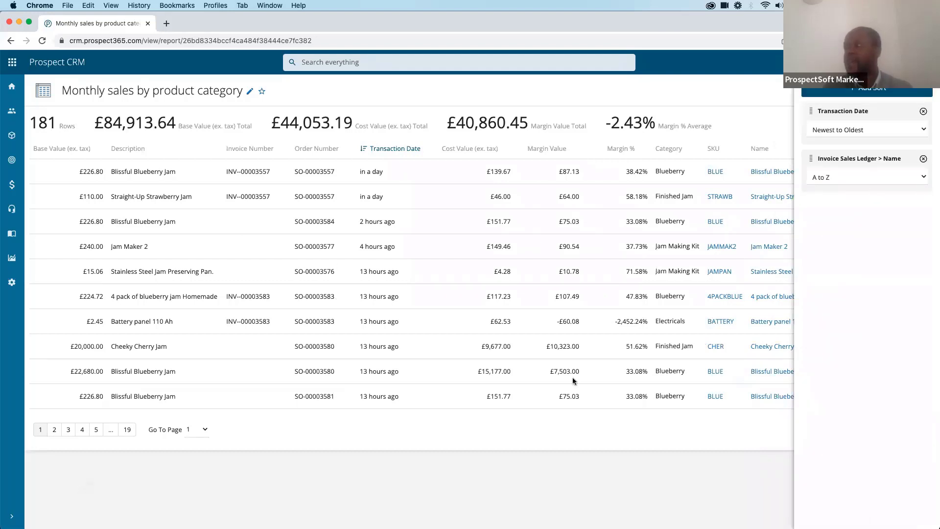
{"action": "left_click", "coordinate": [615, 464]}
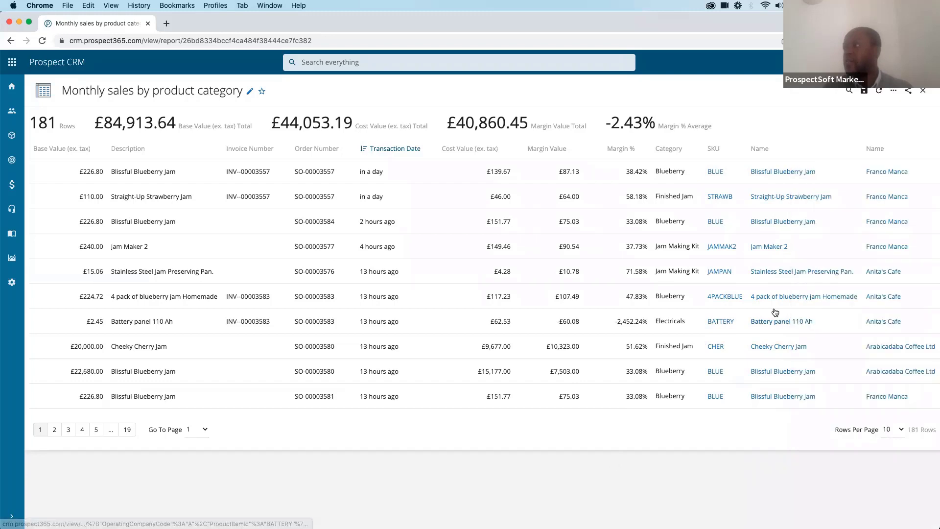
Review the report's sort settings, then save the changes and share them with everyone.
{"action": "left_click", "coordinate": [893, 91]}
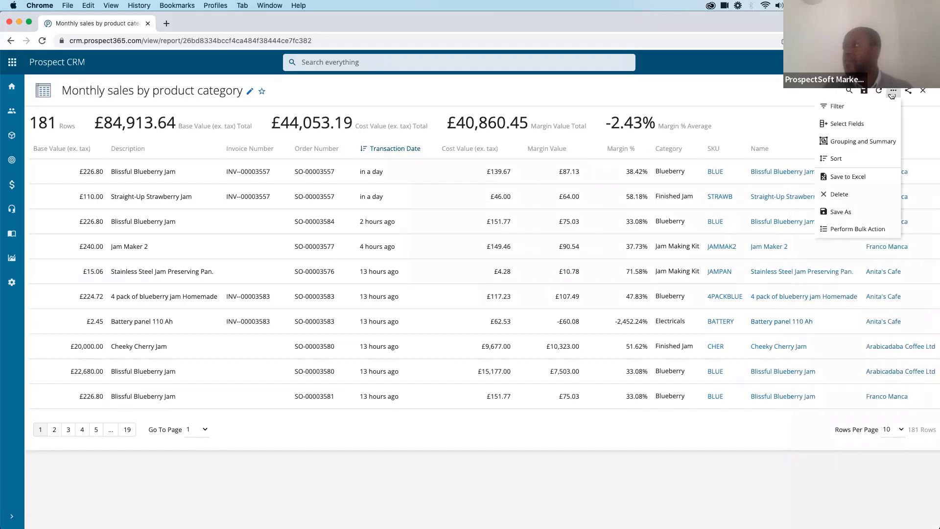
{"action": "left_click", "coordinate": [862, 162]}
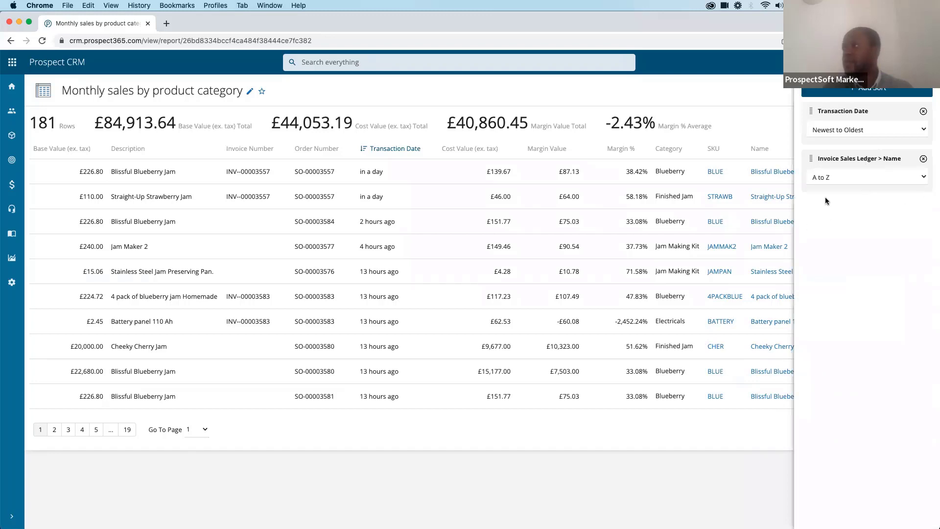
{"action": "left_click", "coordinate": [774, 94]}
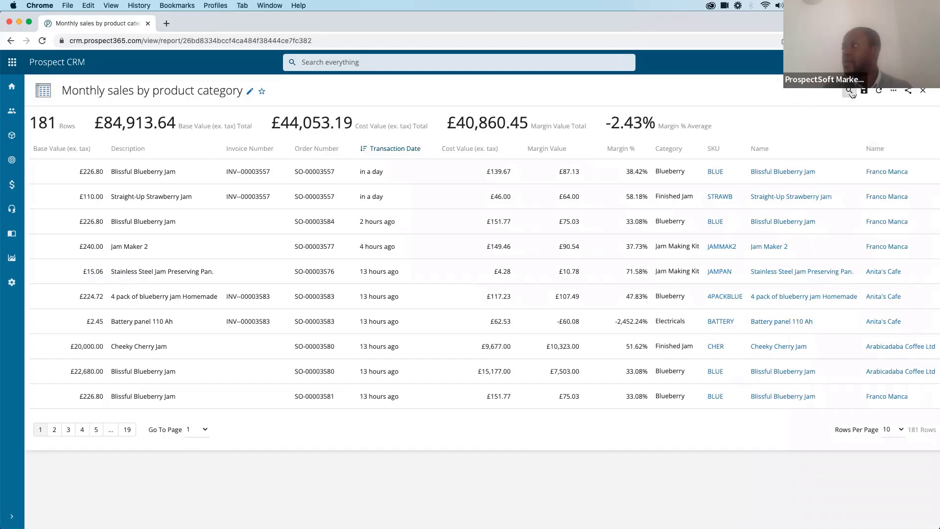
{"action": "left_click", "coordinate": [863, 92]}
{"action": "left_click", "coordinate": [503, 119]}
{"action": "left_click", "coordinate": [473, 149]}
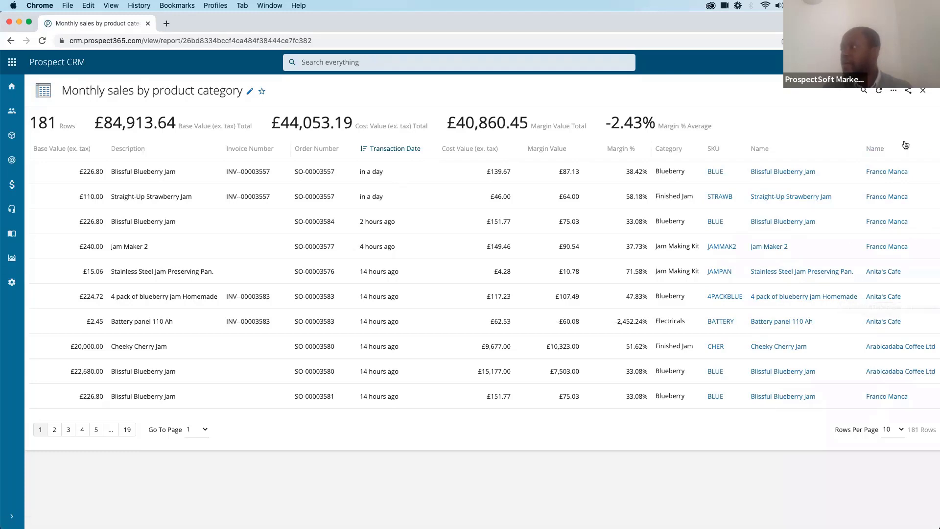
Sort the report by the company Name from A to Z, adding Transaction Date and Invoice Number as further sort levels.
{"action": "left_click", "coordinate": [928, 150]}
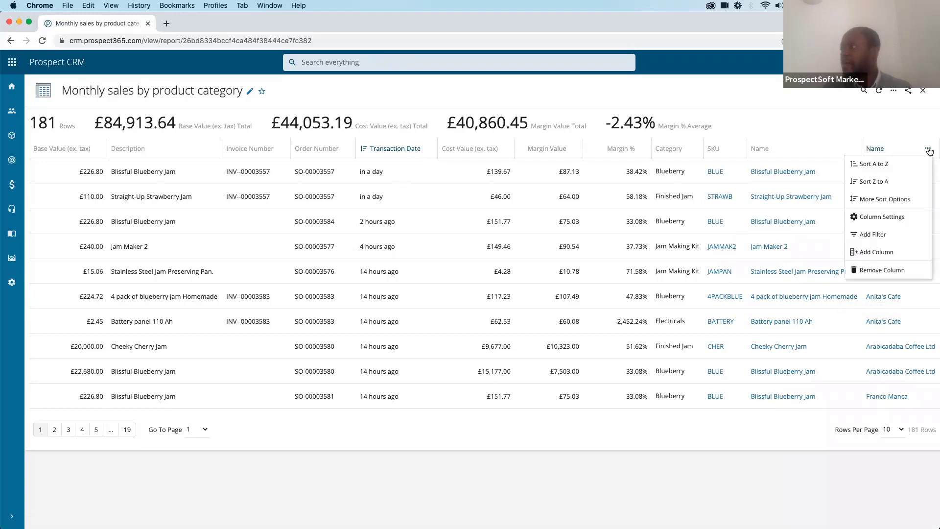
{"action": "left_click", "coordinate": [899, 164]}
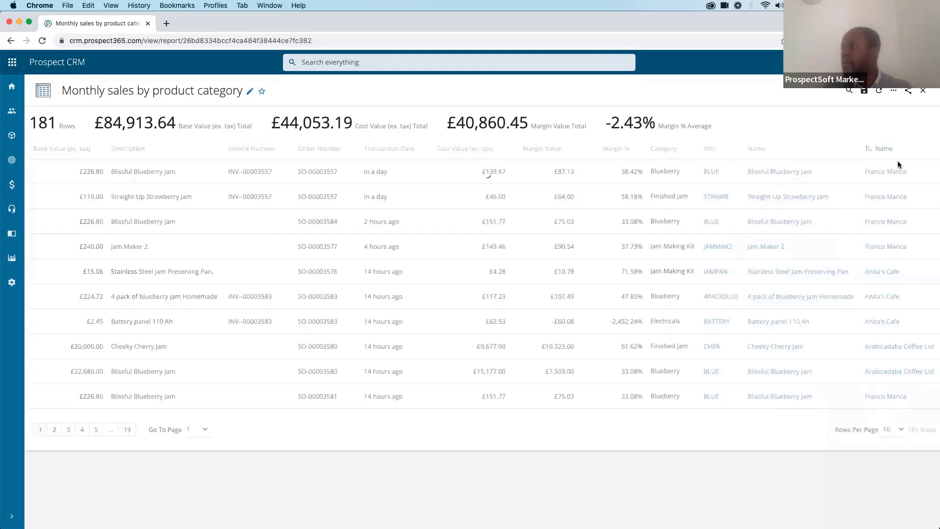
{"action": "left_click", "coordinate": [894, 91]}
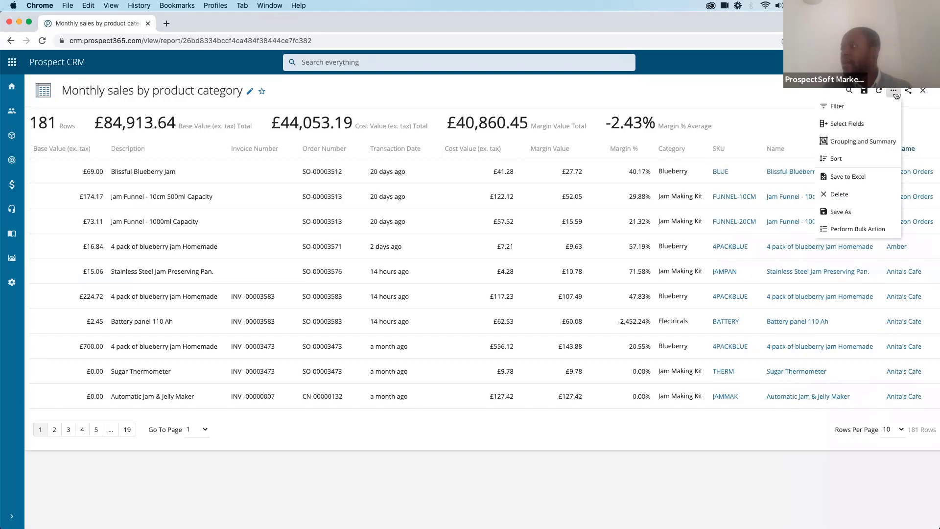
{"action": "left_click", "coordinate": [865, 158]}
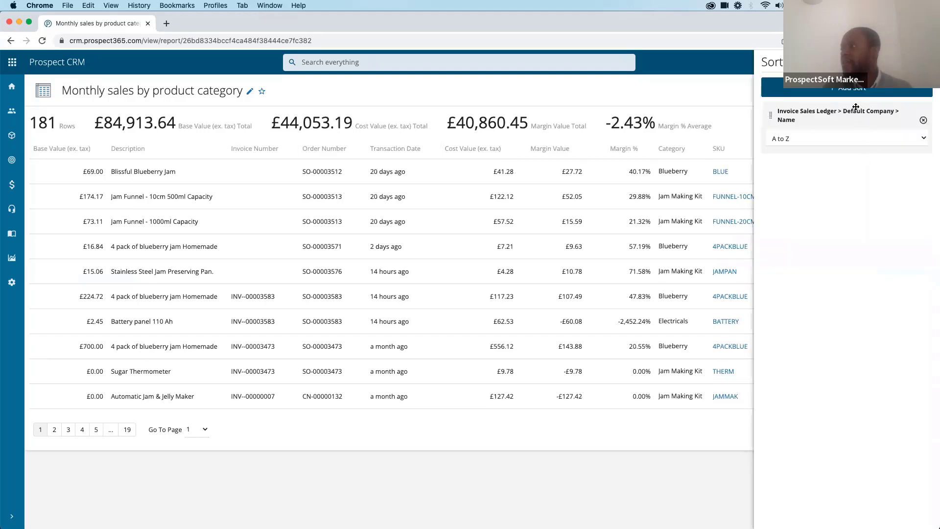
{"action": "left_click", "coordinate": [851, 86]}
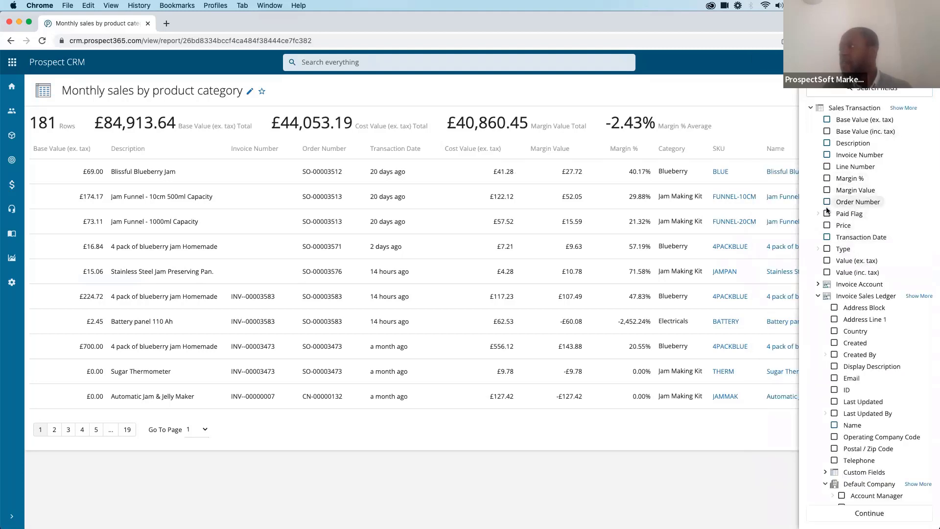
{"action": "left_click", "coordinate": [828, 237]}
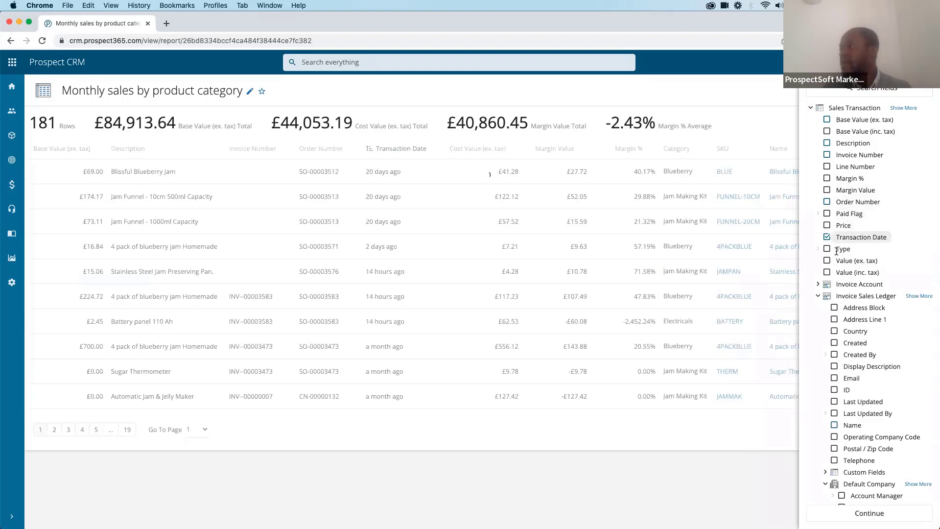
{"action": "left_click", "coordinate": [826, 155]}
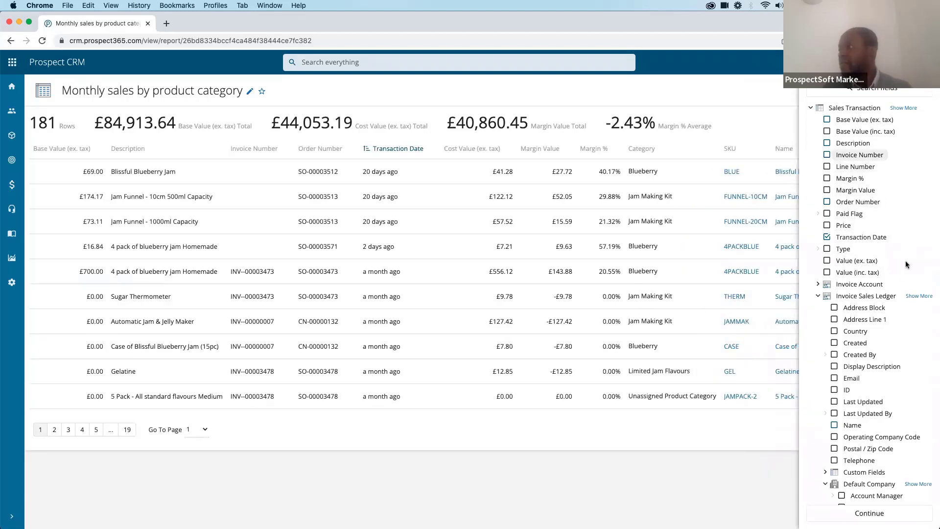
{"action": "left_click", "coordinate": [887, 516]}
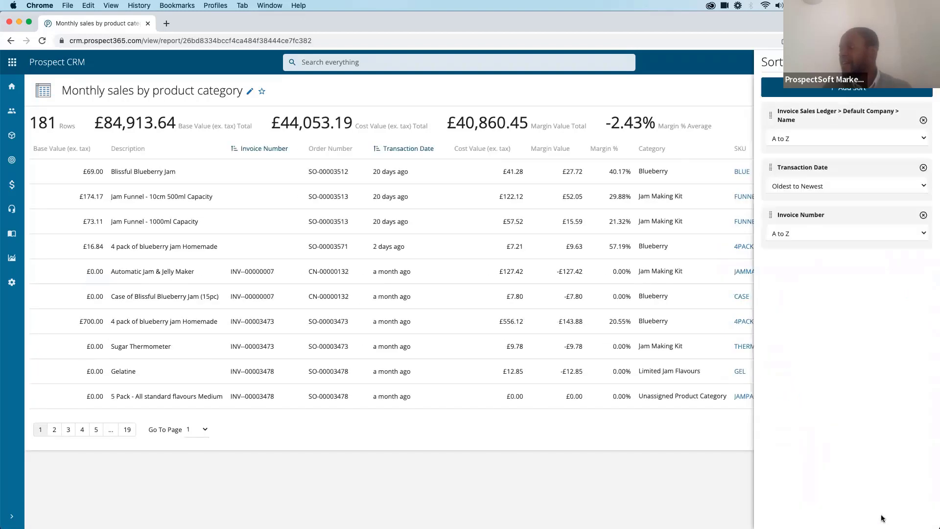
Set the Transaction Date sort to Newest to Oldest and save the report changes, sharing them with everyone.
{"action": "left_click", "coordinate": [842, 184]}
{"action": "left_click", "coordinate": [842, 195]}
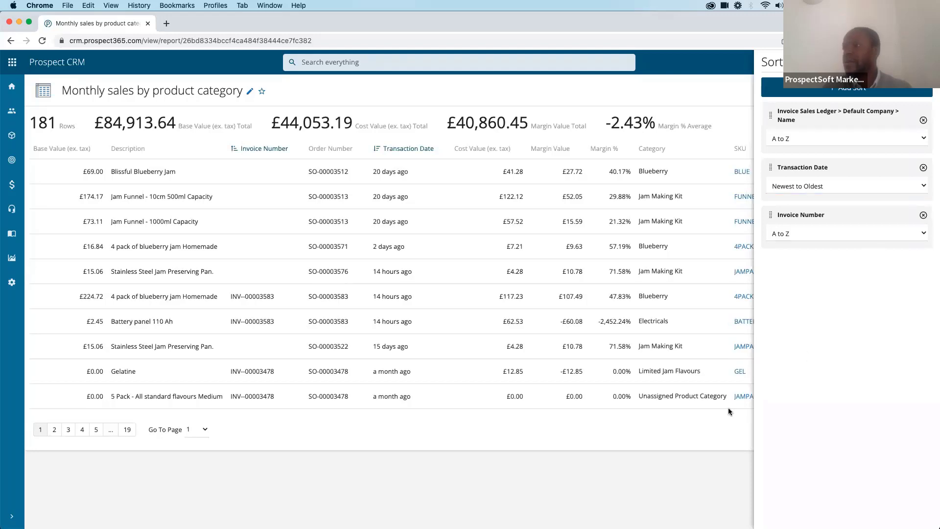
{"action": "left_click", "coordinate": [527, 470]}
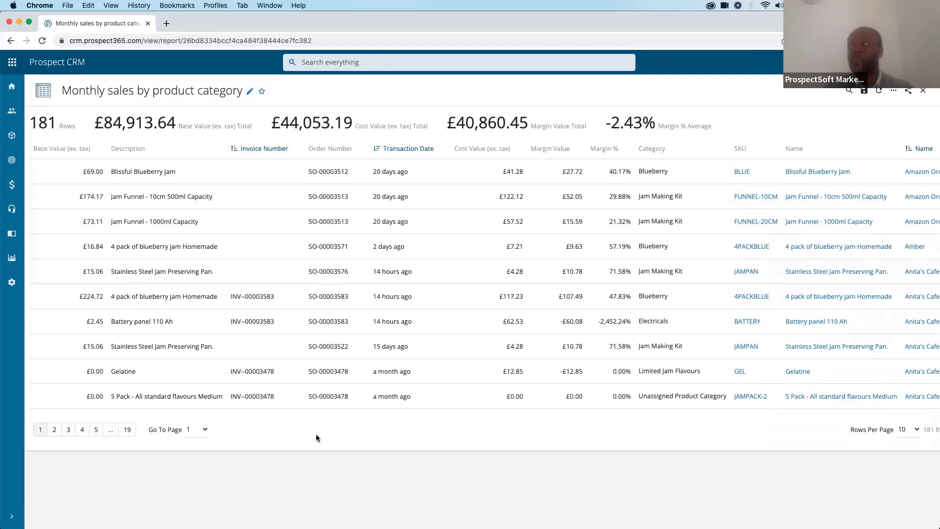
{"action": "left_click", "coordinate": [864, 93]}
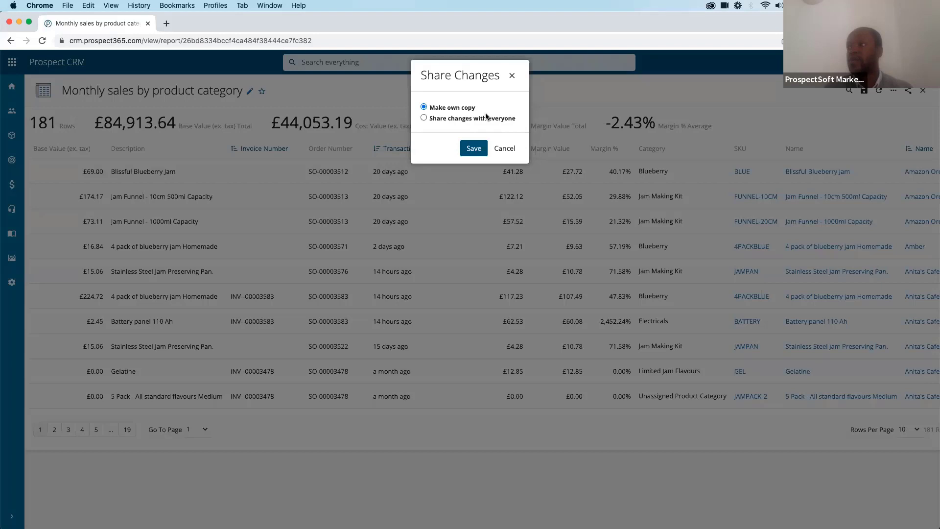
{"action": "left_click", "coordinate": [487, 119]}
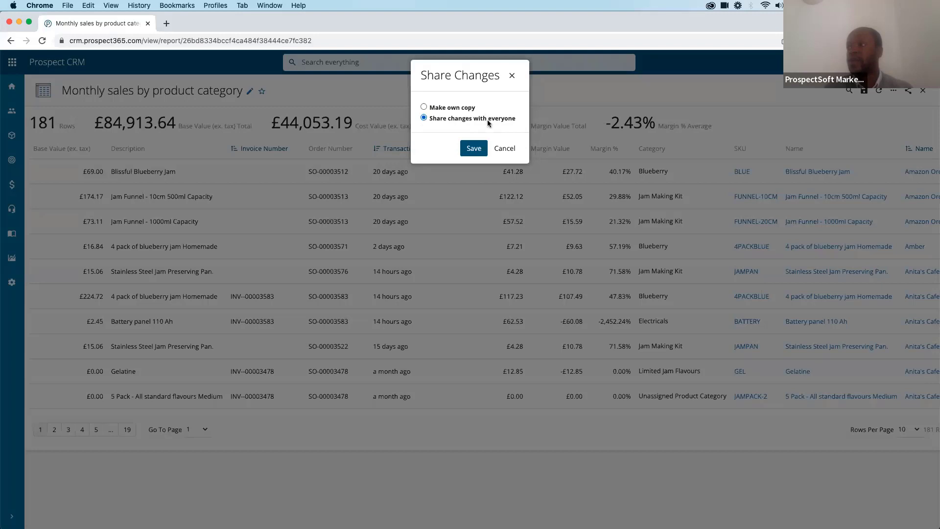
{"action": "left_click", "coordinate": [474, 148]}
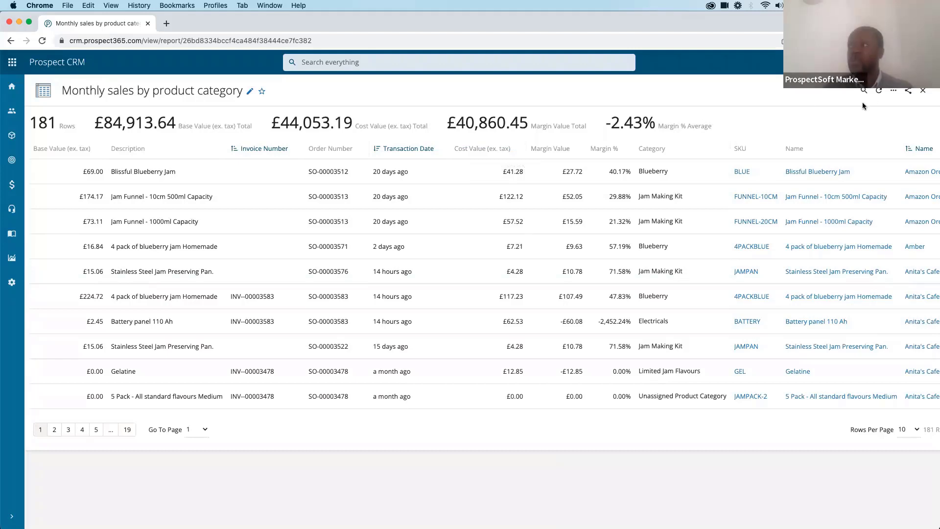
Export the Monthly sales by product category report to Excel, download the file and open it.
{"action": "left_click", "coordinate": [893, 93]}
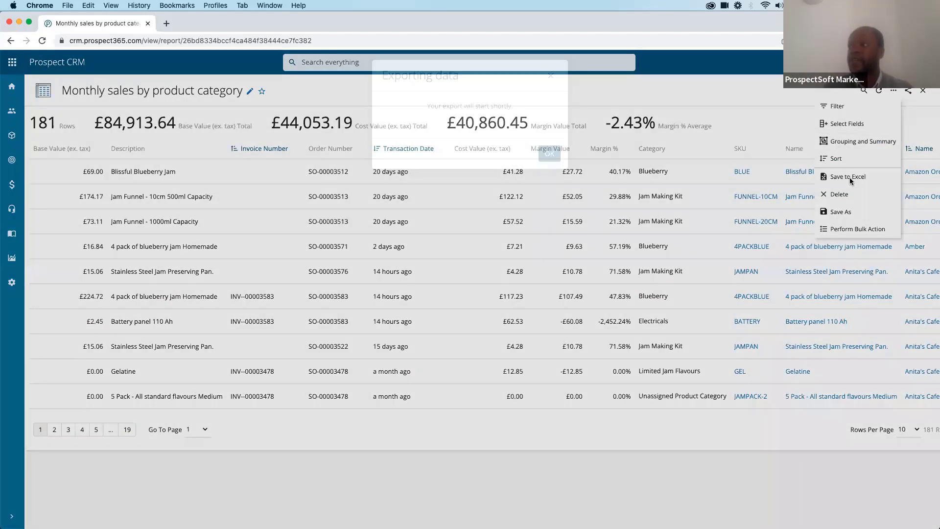
{"action": "left_click", "coordinate": [849, 177]}
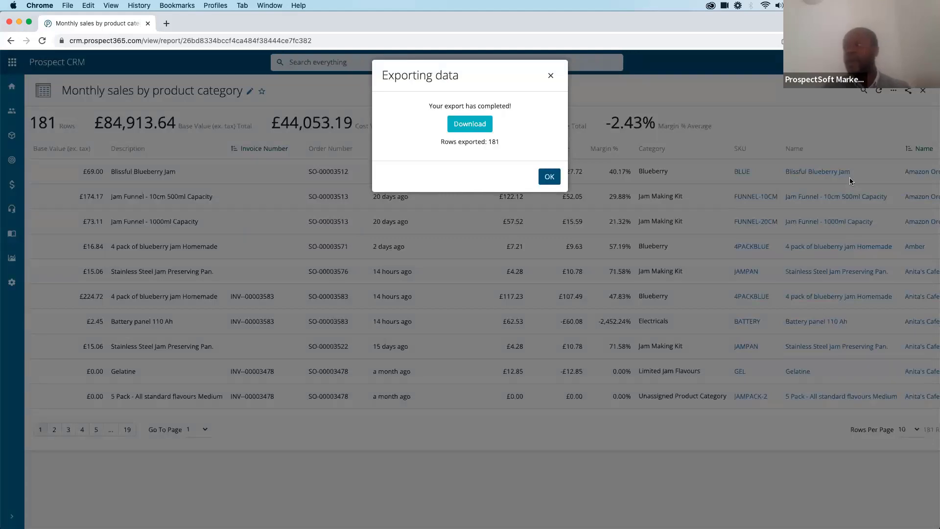
{"action": "left_click", "coordinate": [479, 126]}
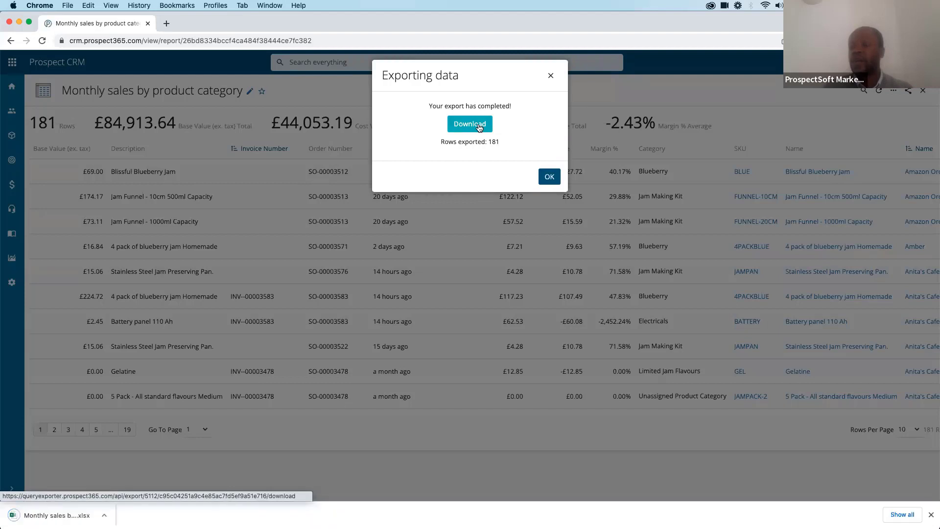
{"action": "left_click", "coordinate": [54, 515]}
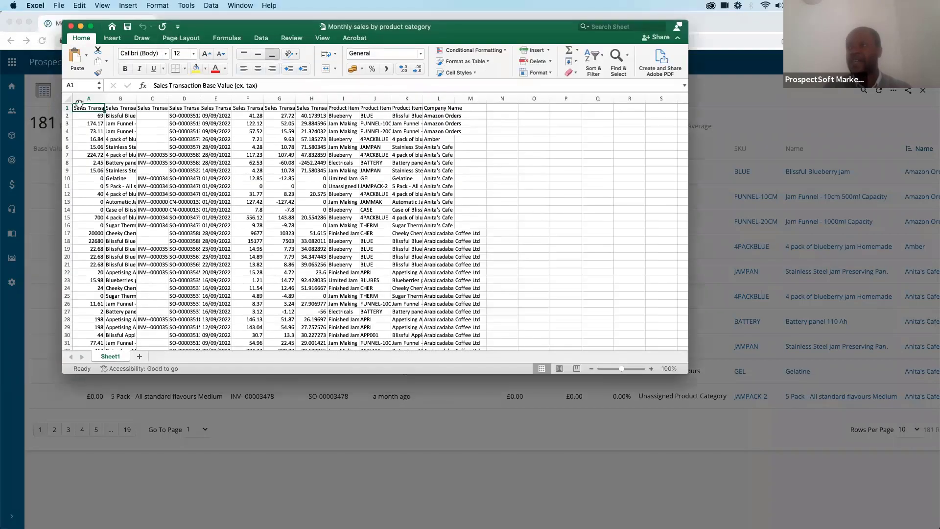
Auto-fit all column widths in the exported sheet and look across its columns.
{"action": "left_click", "coordinate": [69, 98]}
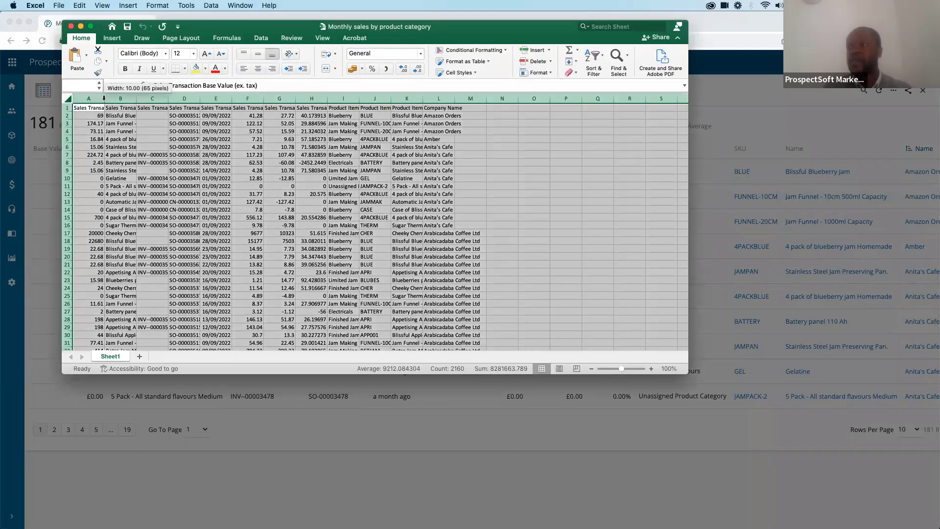
{"action": "double_click", "coordinate": [105, 98]}
{"action": "left_click", "coordinate": [157, 218]}
{"action": "scroll", "coordinate": [157, 219], "scroll_direction": "right", "scroll_amount": 10}
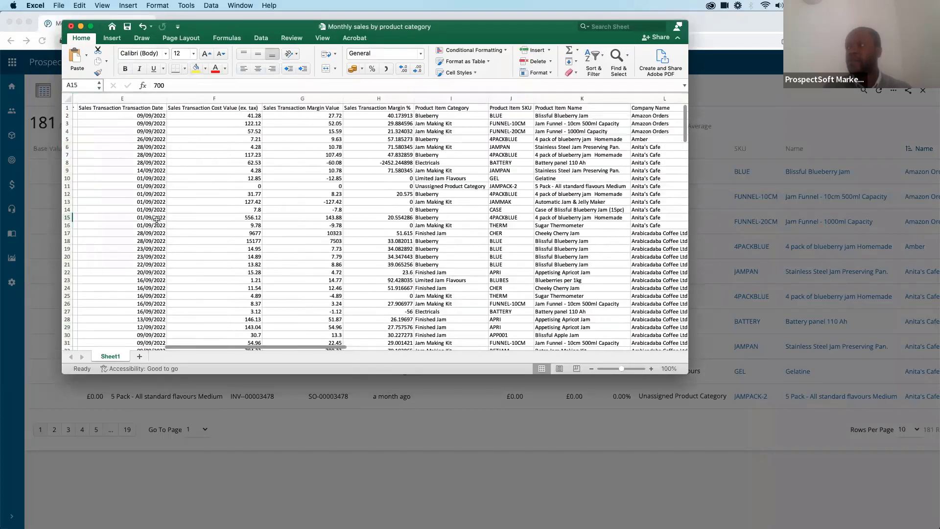
{"action": "scroll", "coordinate": [157, 219], "scroll_direction": "right", "scroll_amount": 3}
{"action": "scroll", "coordinate": [156, 219], "scroll_direction": "left", "scroll_amount": 13}
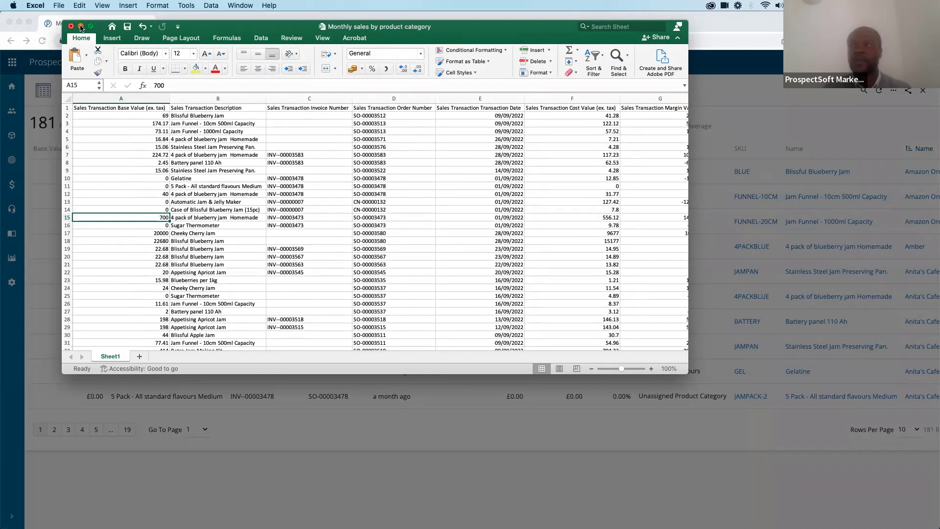
Minimise the exported Excel workbook and dismiss the finished export dialog over the CRM report.
{"action": "left_click", "coordinate": [82, 28]}
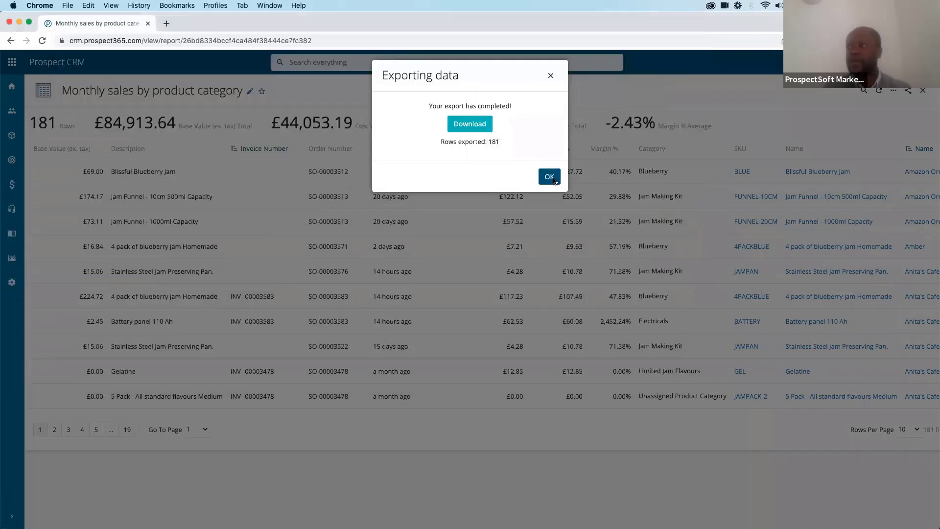
{"action": "left_click", "coordinate": [549, 177]}
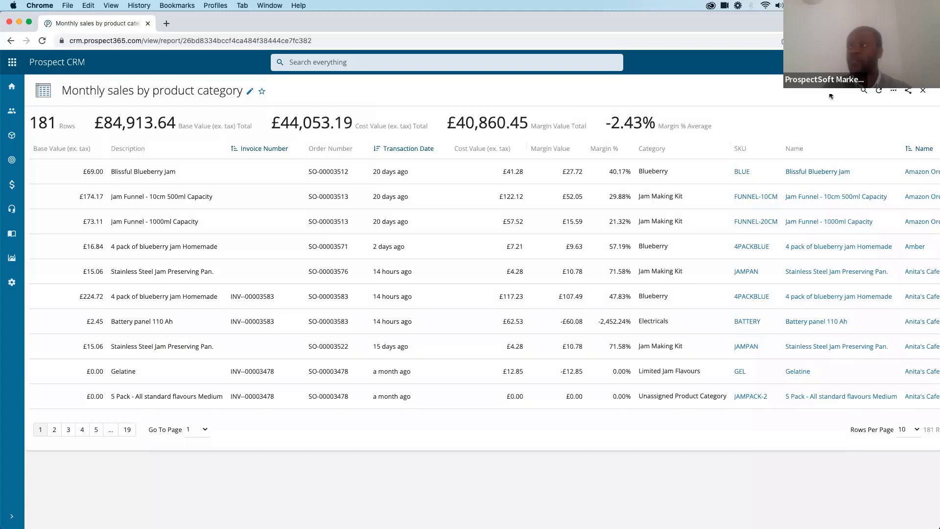
Search the Monthly sales by product category report for "amber" and clear the search to restore the full list.
{"action": "left_click", "coordinate": [864, 95]}
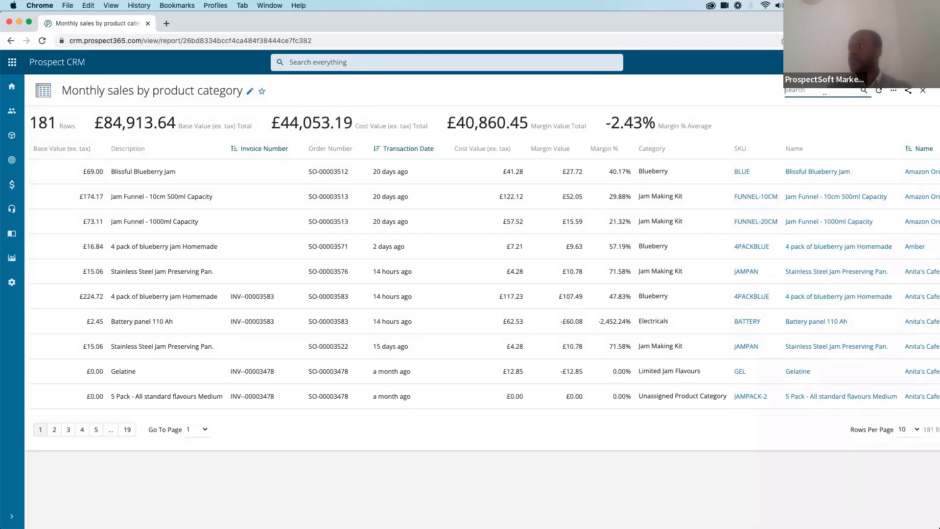
{"action": "type", "text": "amber"}
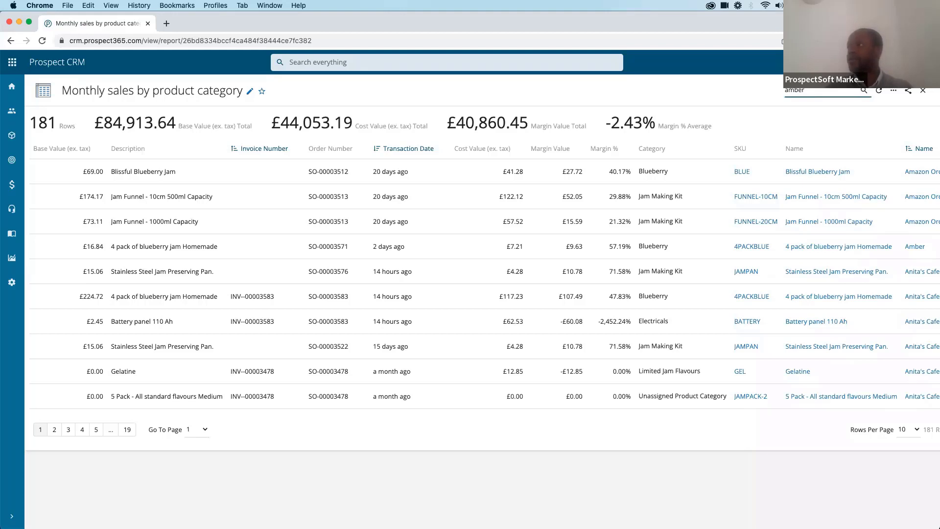
{"action": "key", "text": "Return"}
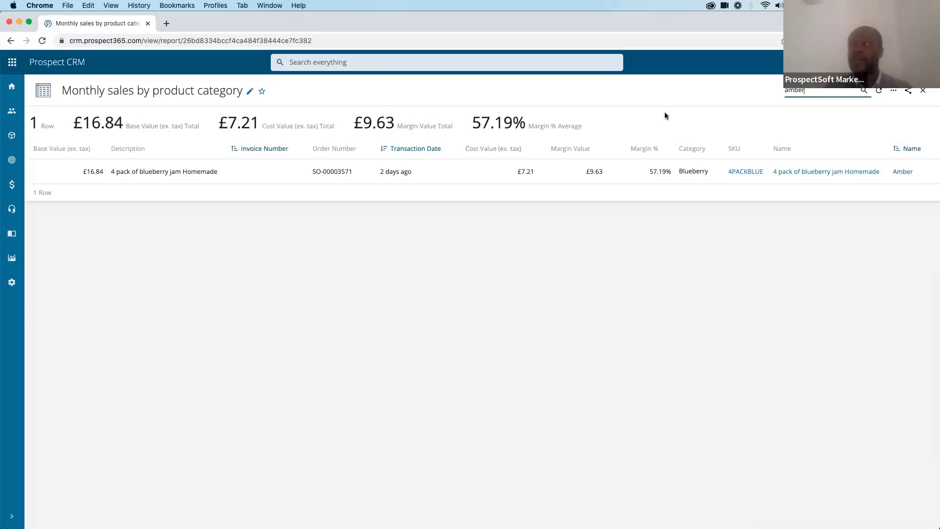
{"action": "double_click", "coordinate": [803, 92]}
{"action": "key", "text": "BackSpace"}
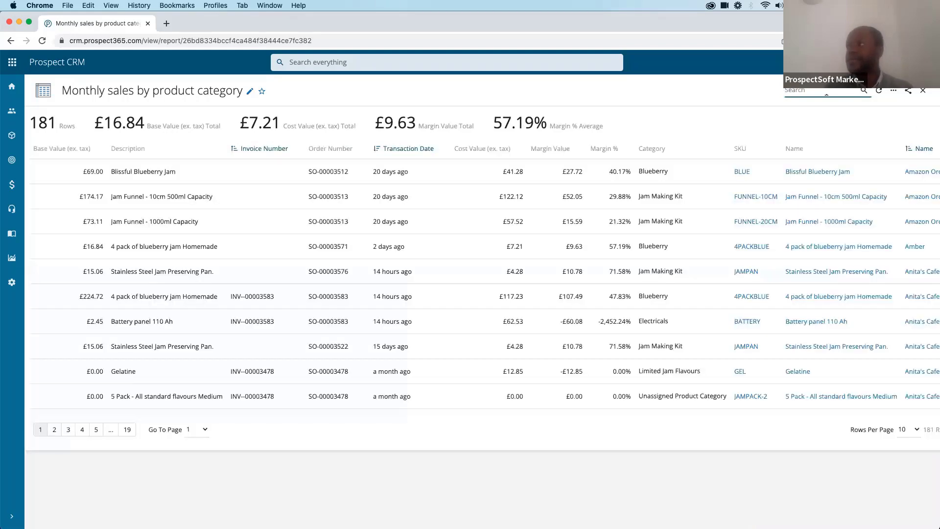
{"action": "left_click", "coordinate": [893, 91]}
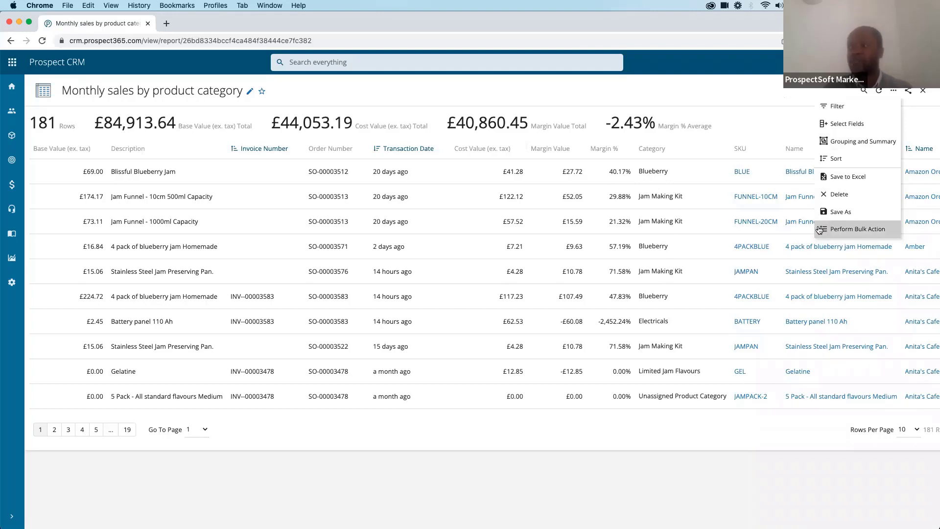
{"action": "left_click", "coordinate": [743, 93]}
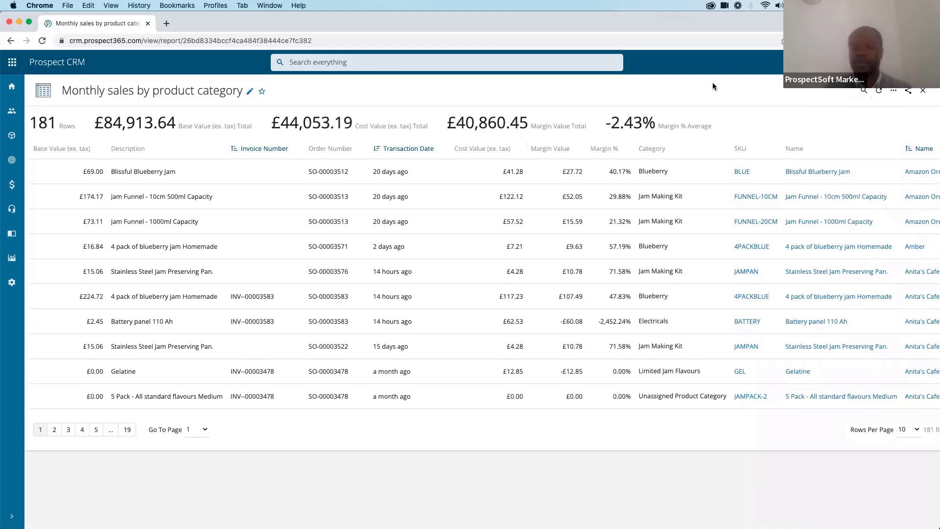
Switch to the PowerPoint presentation, start the slide show from the current Demo slide and advance to the Q&A slide.
{"action": "key", "text": "super+Tab"}
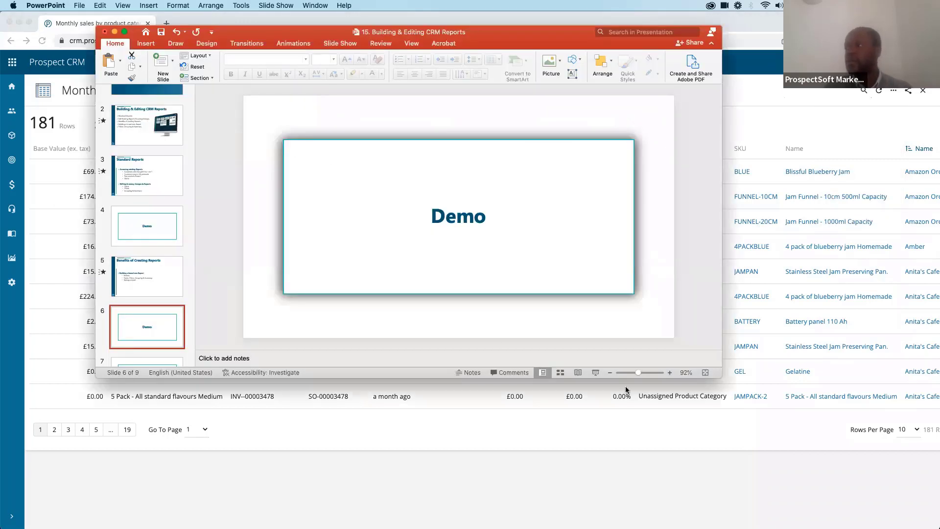
{"action": "left_click", "coordinate": [594, 372]}
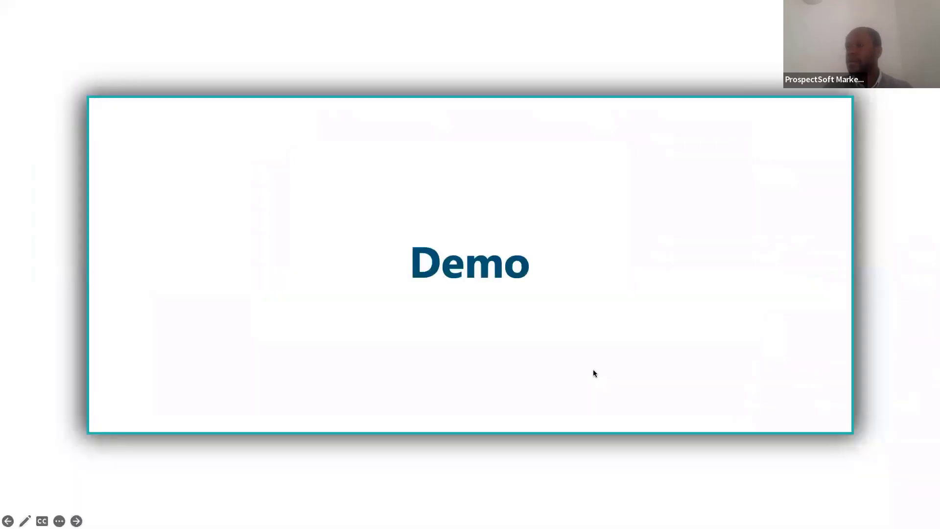
{"action": "left_click", "coordinate": [593, 373]}
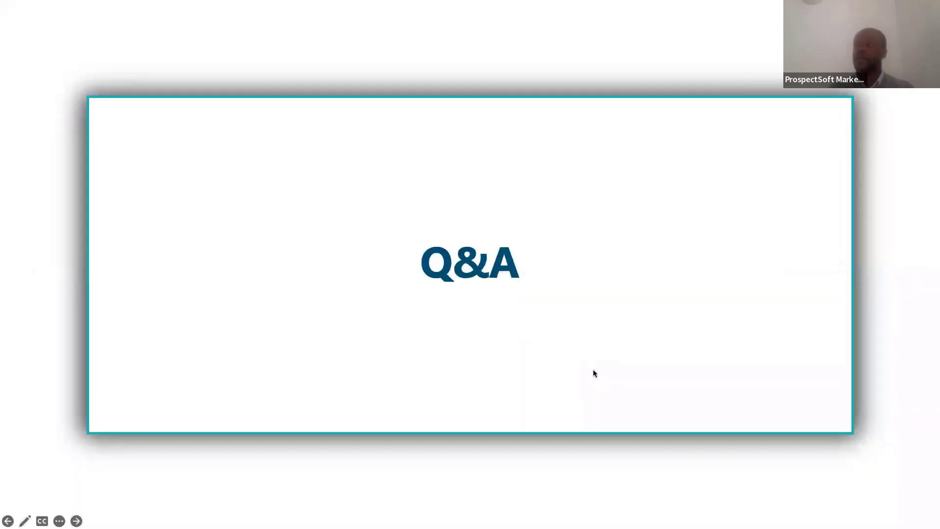